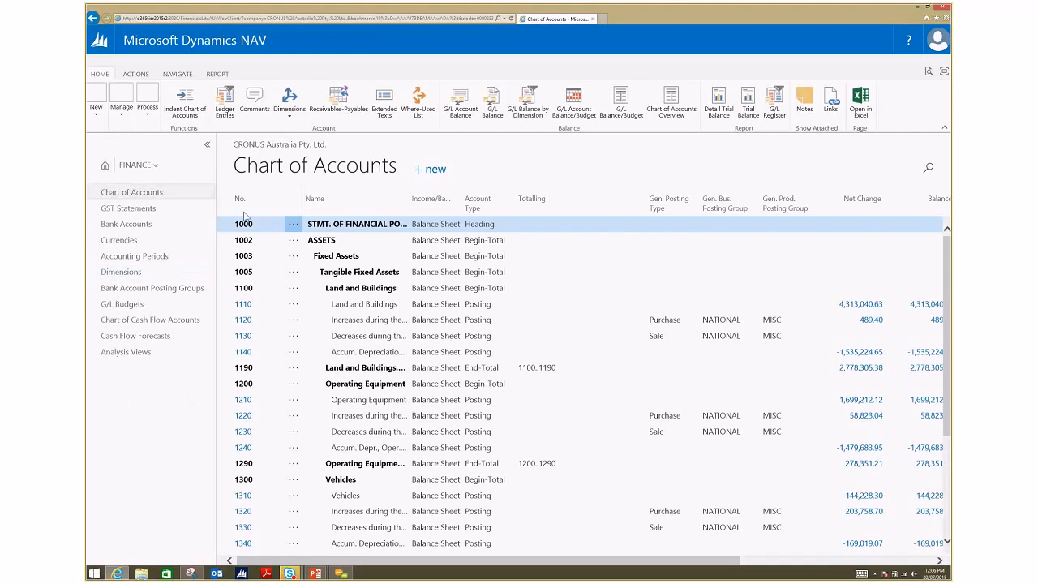
Step: Collapse the navigation pane and the ribbon, and search the chart of accounts for 2000
click(208, 147)
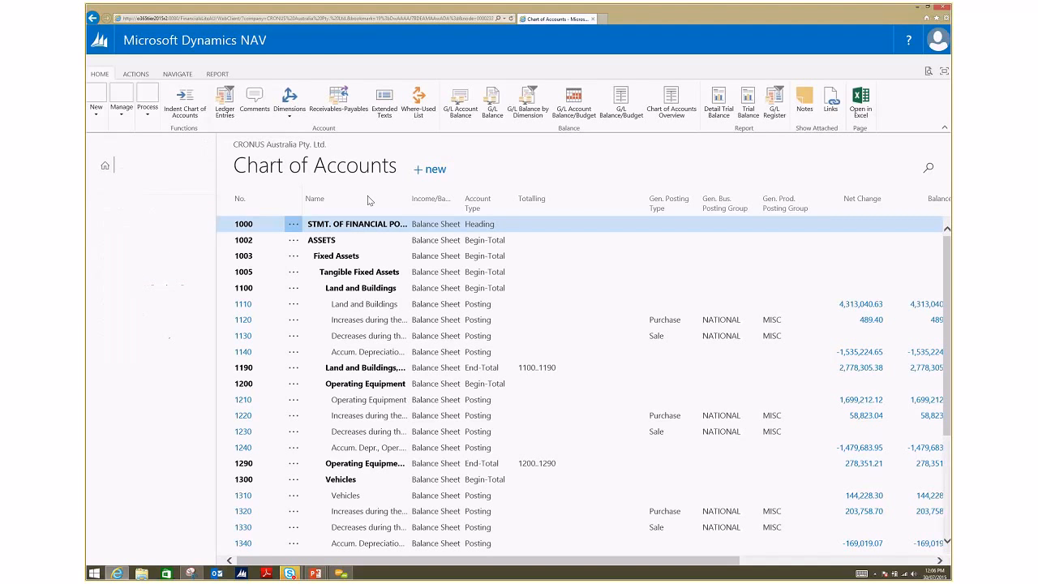
click(943, 130)
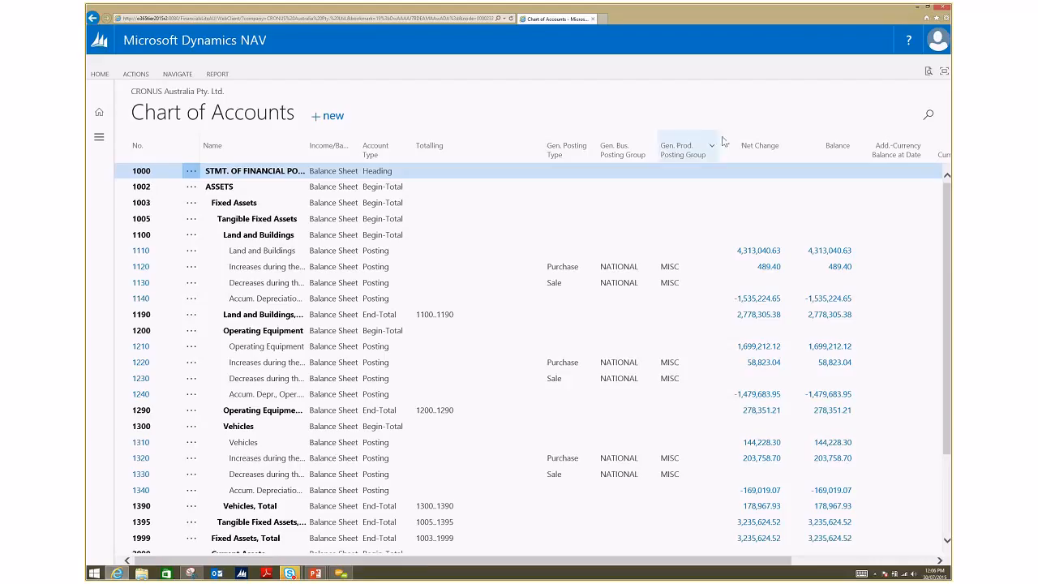
click(928, 119)
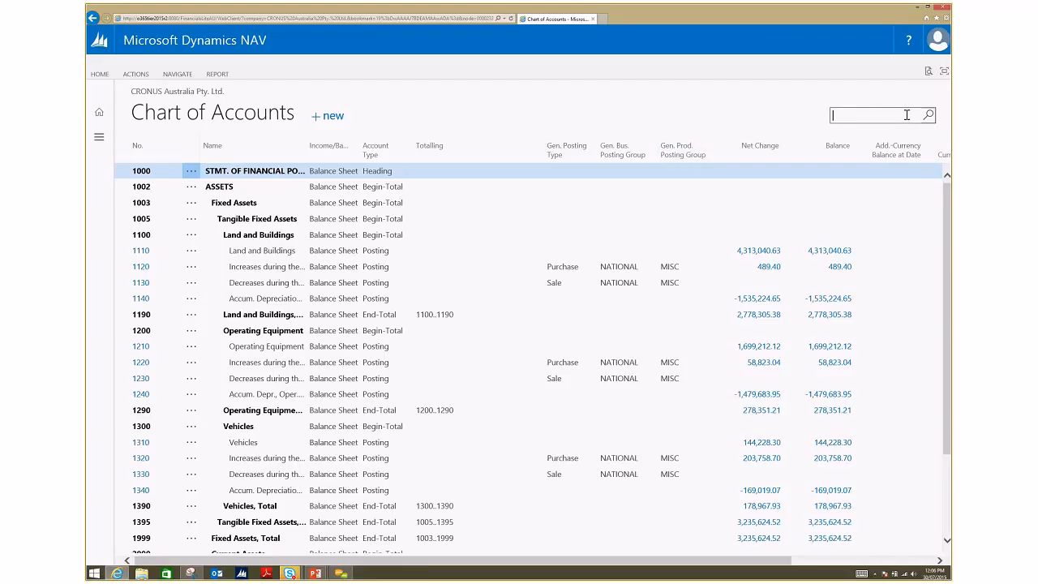
text(2000)
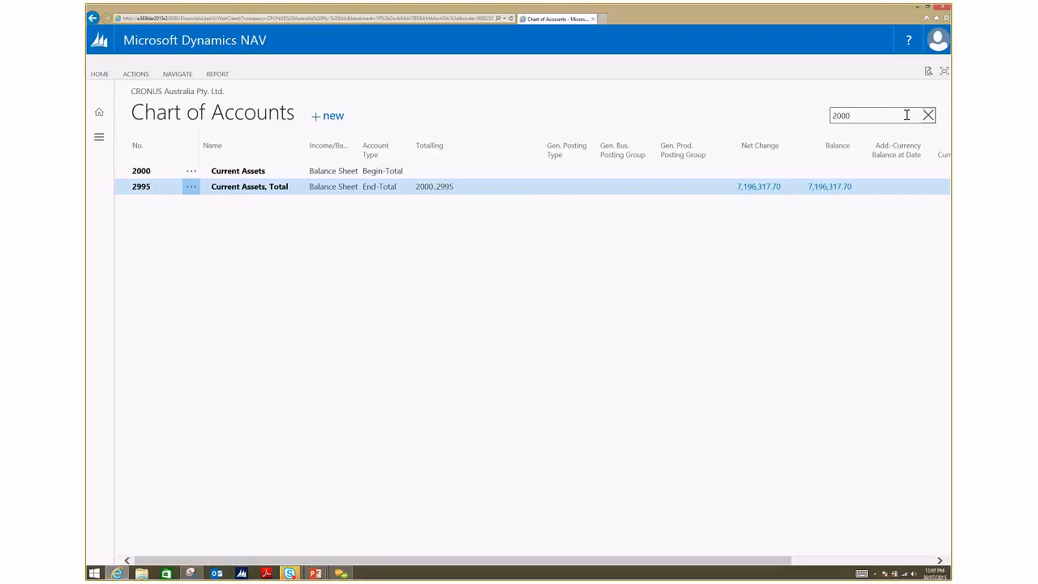
Step: Search the chart of accounts for the account range 8000..9999, and clear the search
key(BackSpace)
key(BackSpace)
key(BackSpace)
key(BackSpace)
text(8000.)
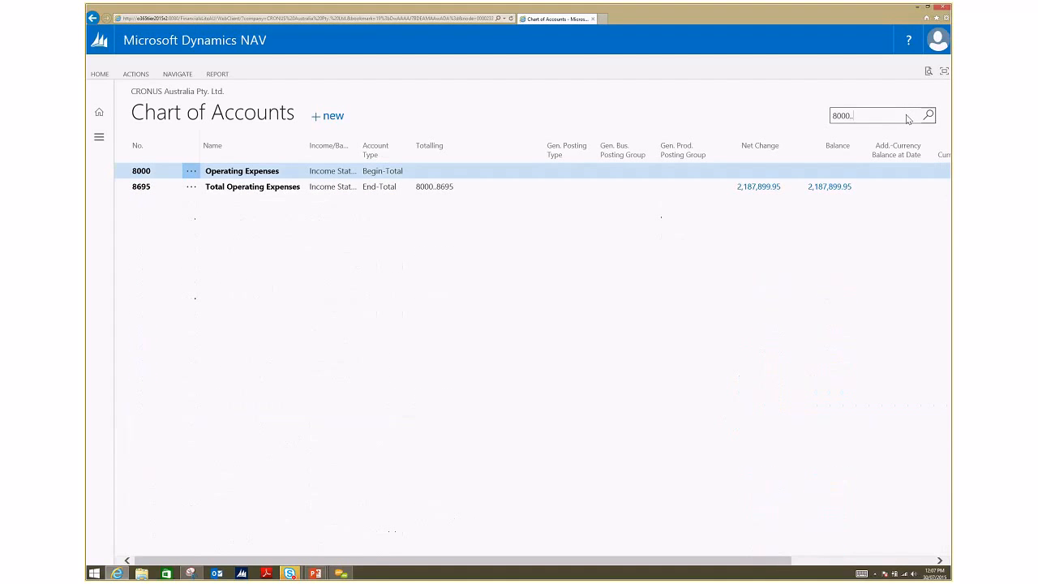
text(.9999)
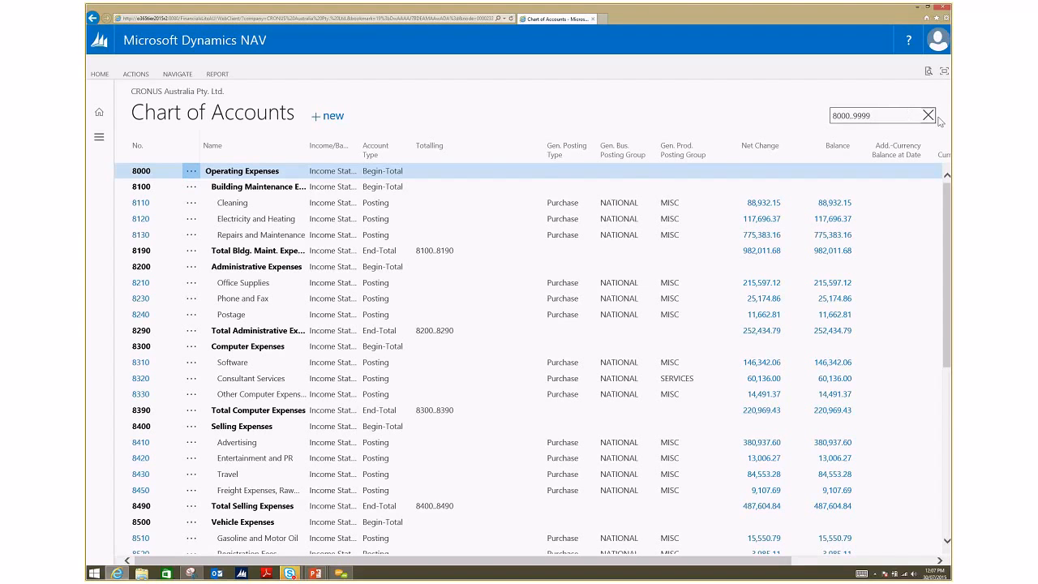
click(928, 115)
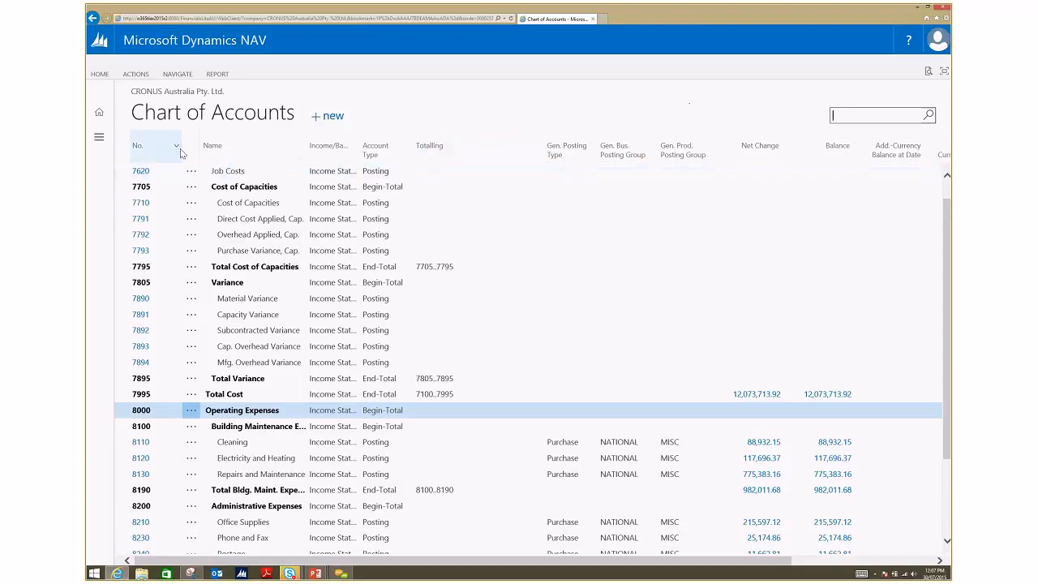
Step: Review the columns that can be shown in the chart of accounts, leaving the selection as it is
click(498, 152)
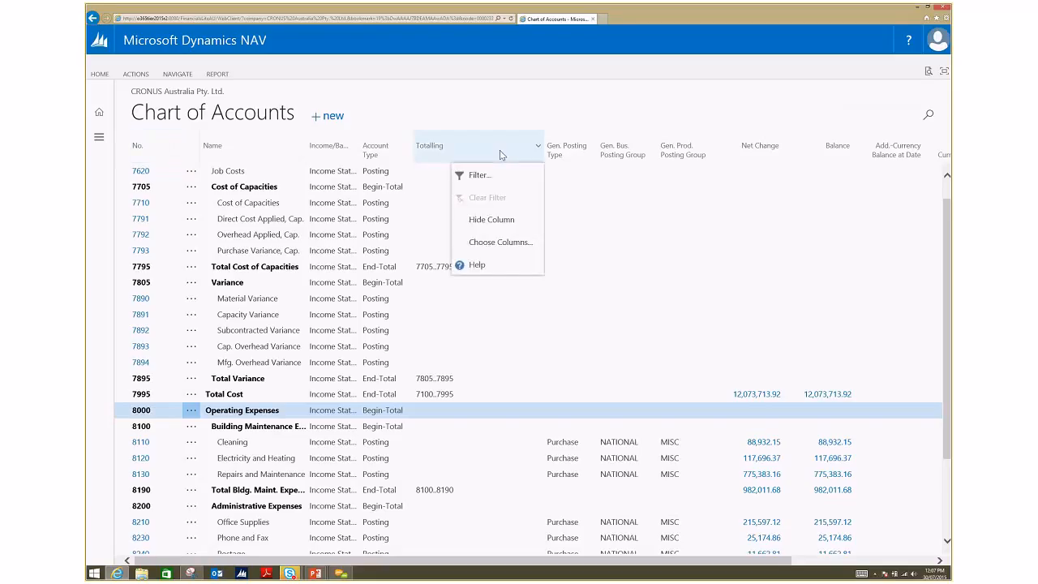
click(510, 242)
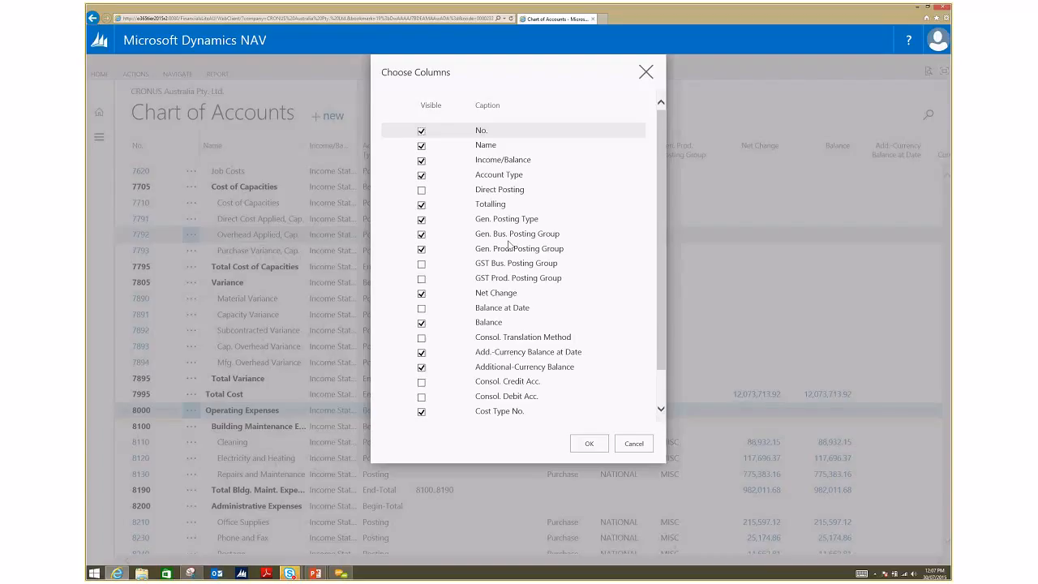
click(633, 444)
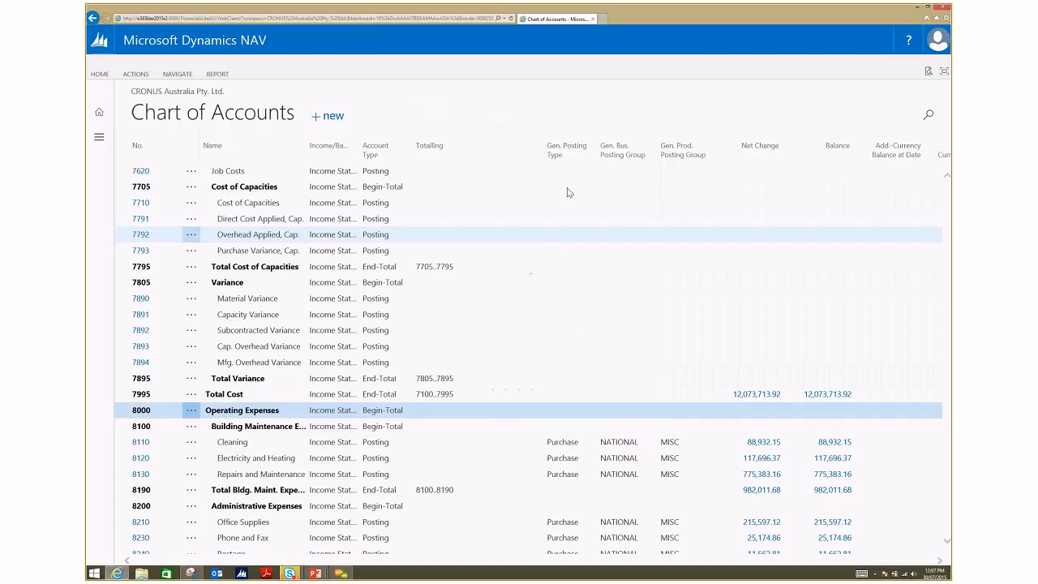
Step: Filter the chart of accounts to show only lines whose Name matches "purchase"
click(512, 148)
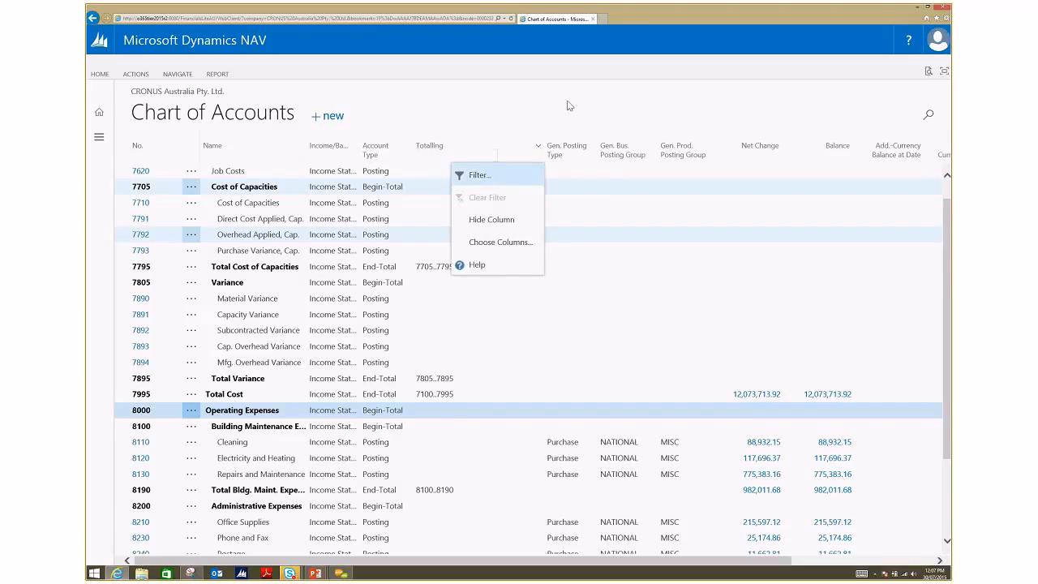
click(365, 159)
click(268, 151)
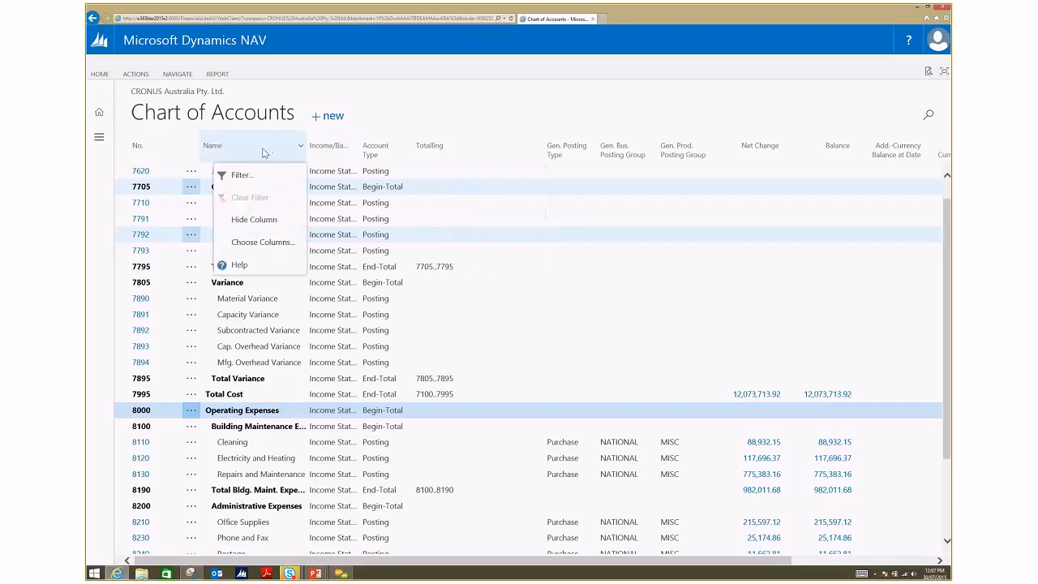
click(260, 176)
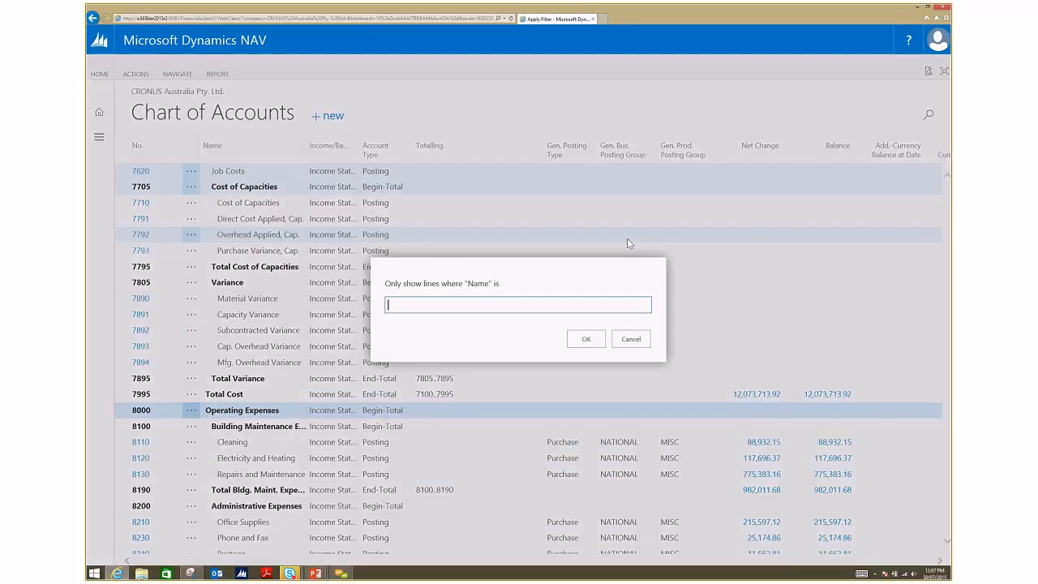
text(purvchase)
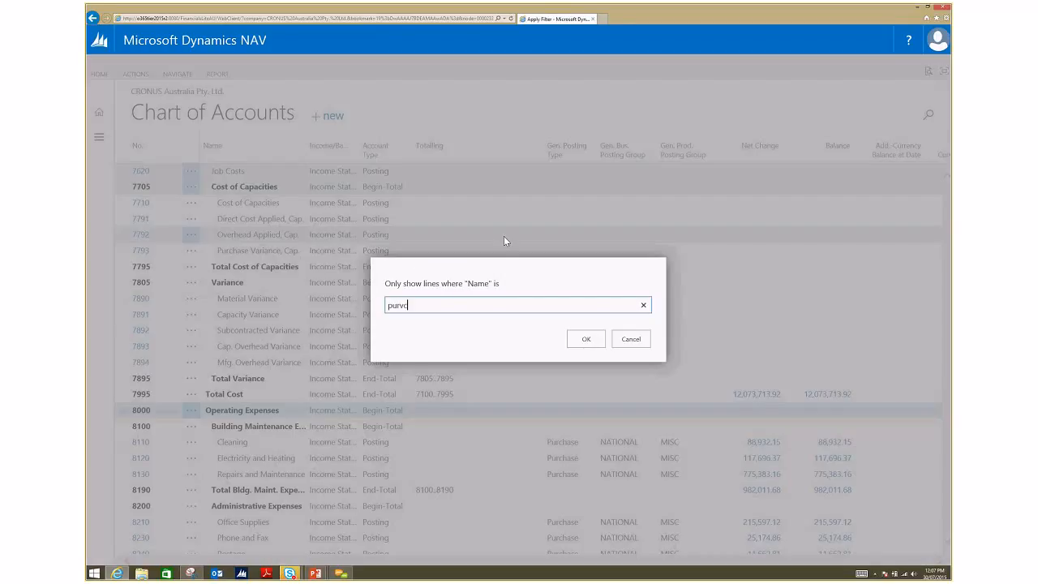
key(Left)
key(Left)
key(Left)
key(Left)
key(Left)
key(BackSpace)
key(Return)
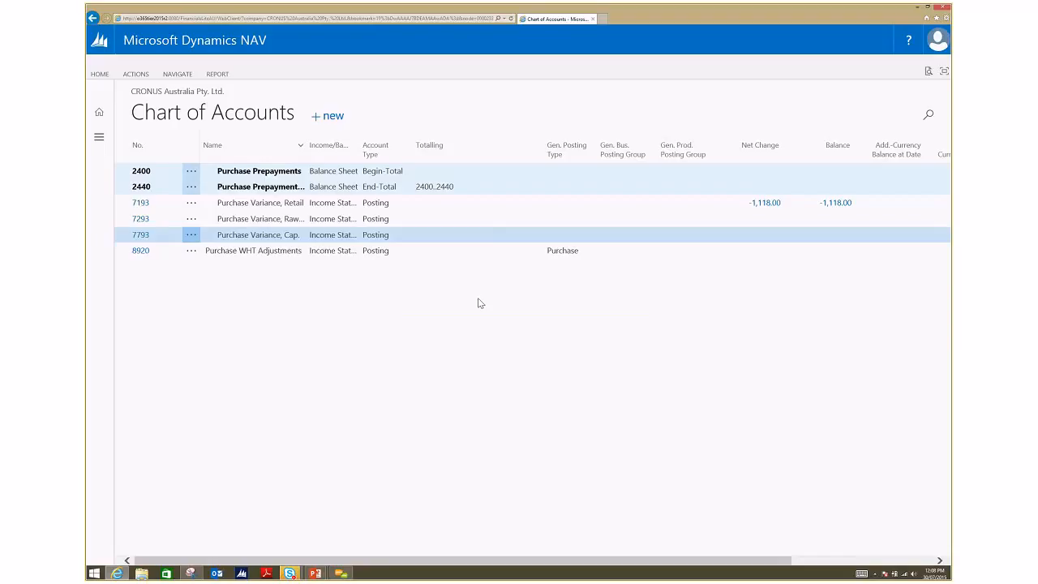
Step: Open the filtered account list in Excel, and clear the Name filter back in the chart of accounts
click(98, 75)
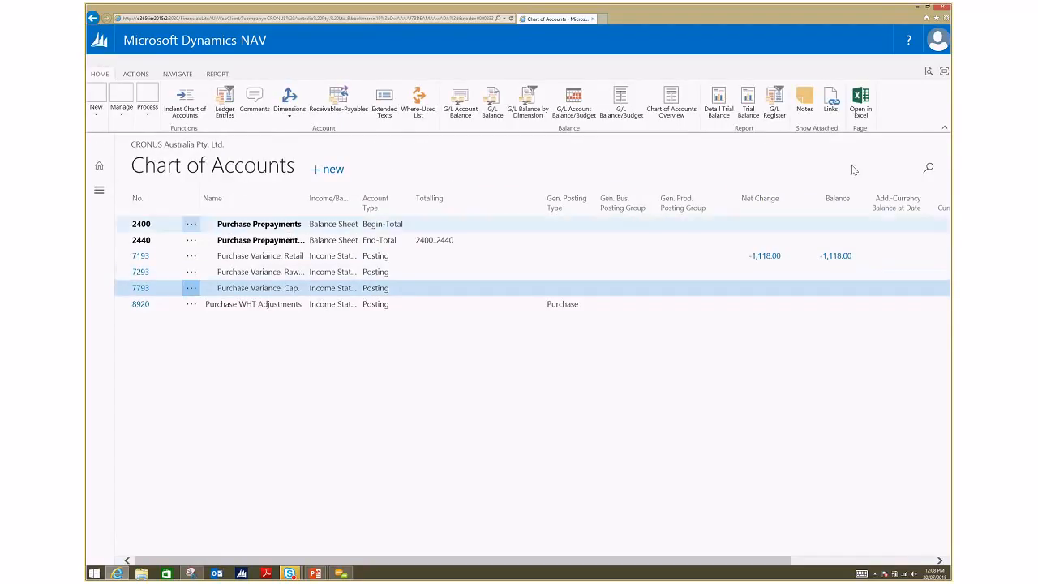
click(862, 112)
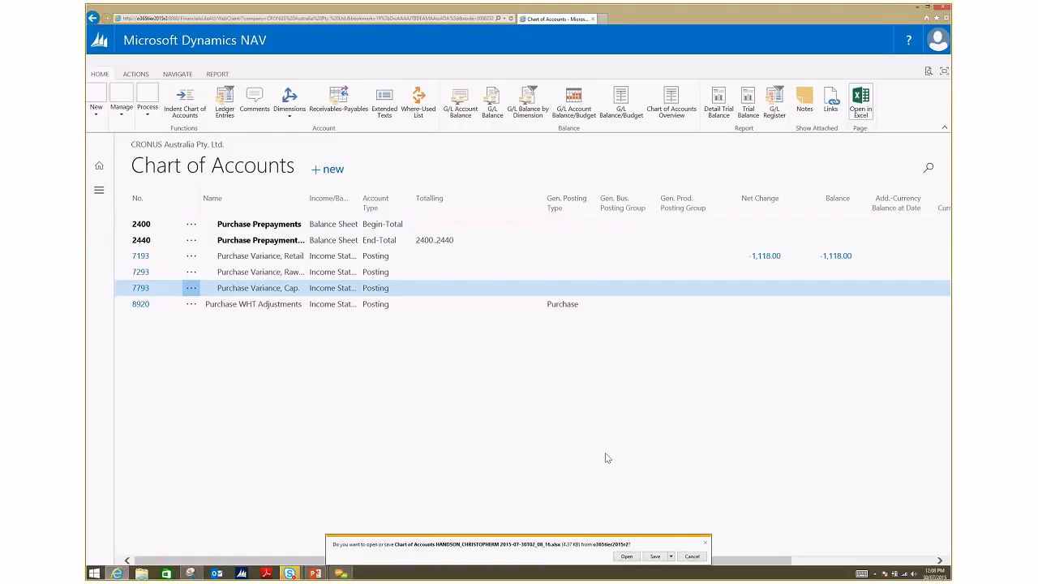
click(625, 556)
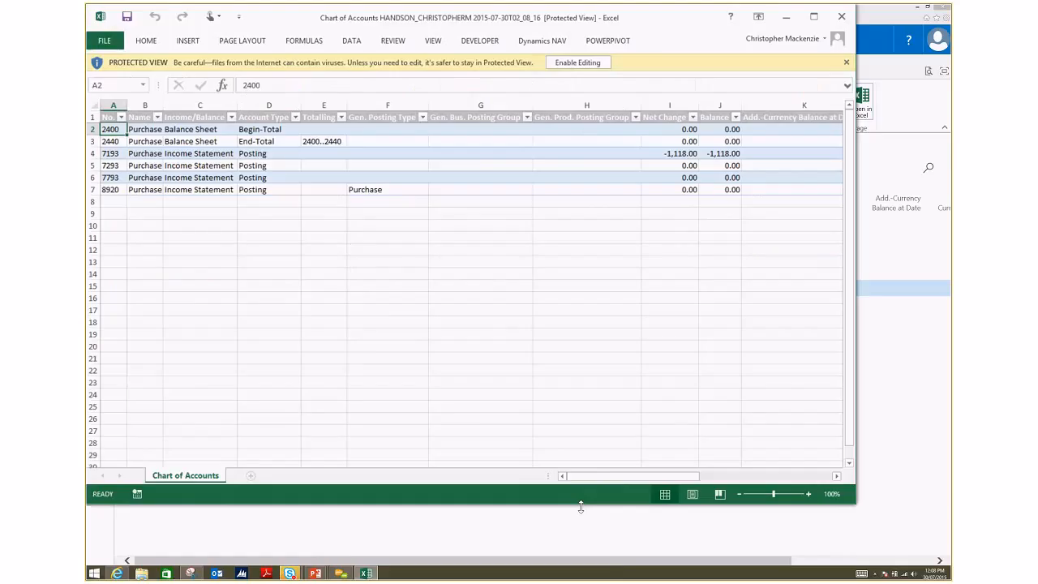
click(788, 16)
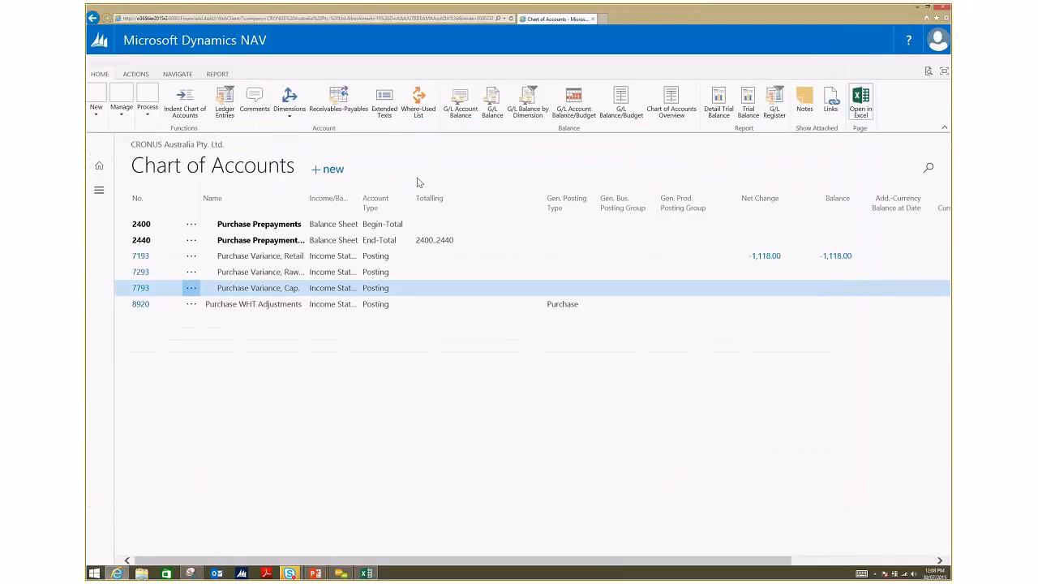
click(280, 201)
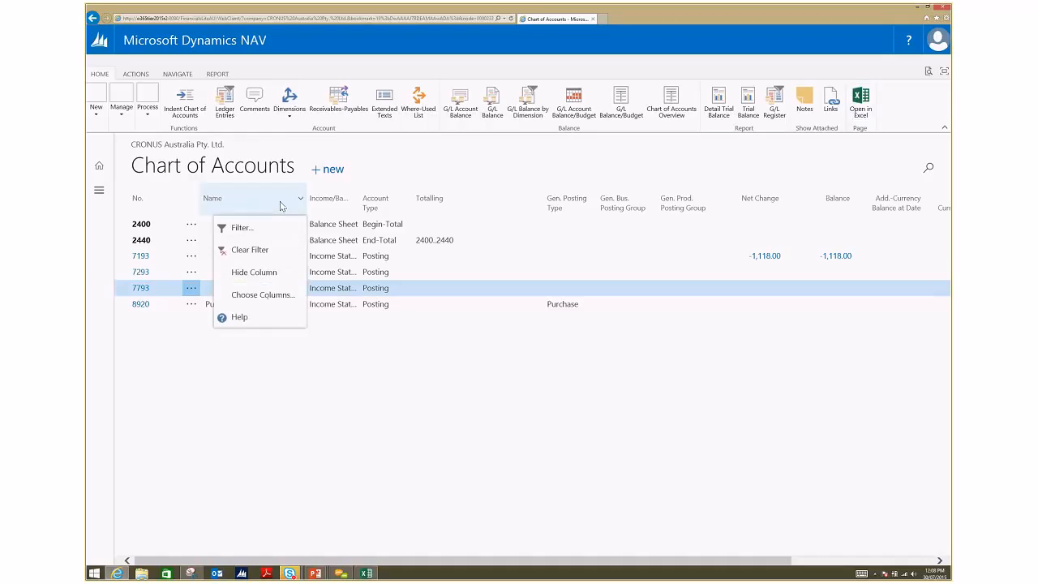
click(276, 249)
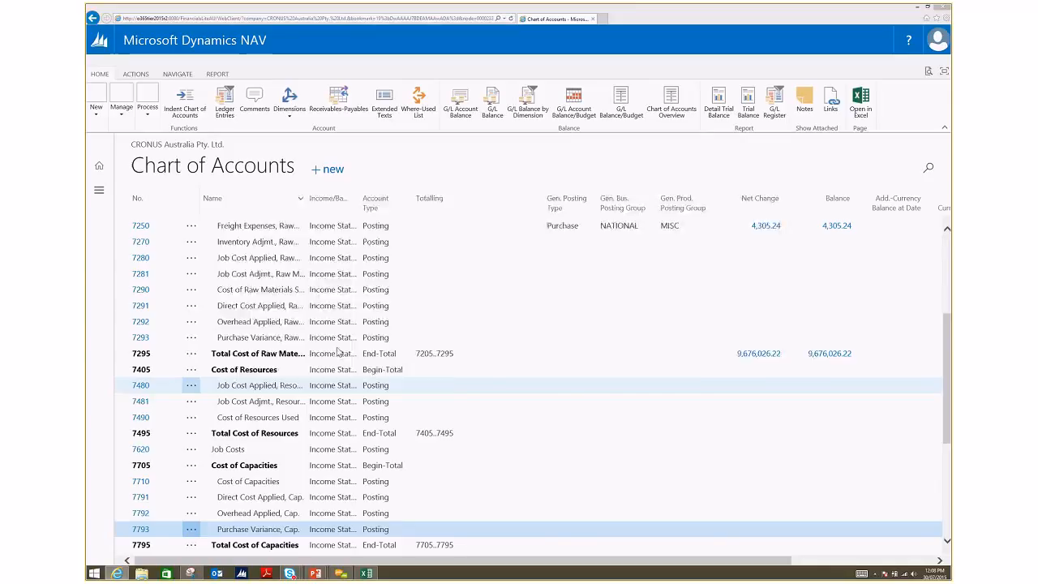
key(alt+Tab)
key(Tab)
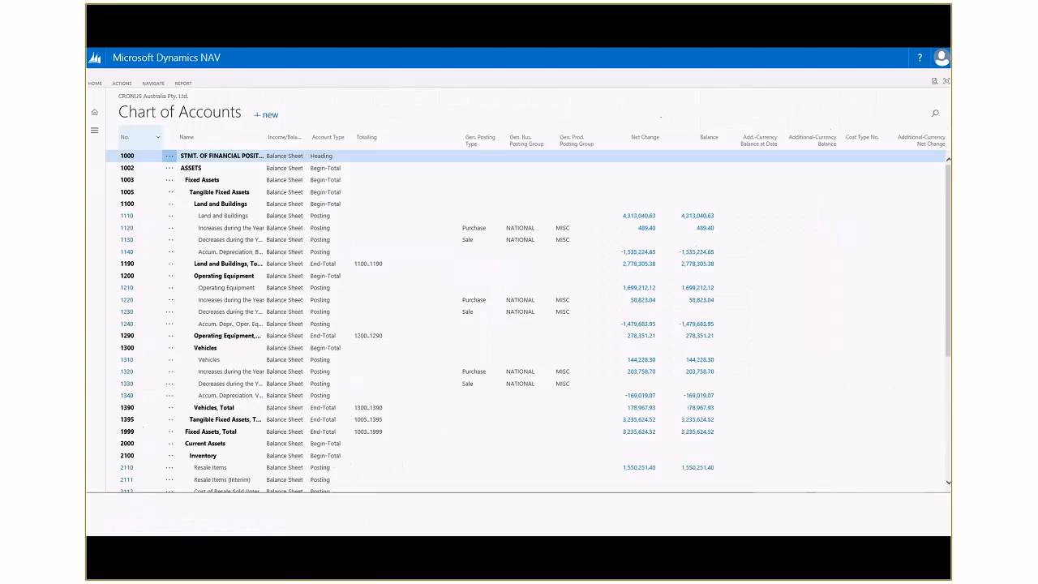
key(Right)
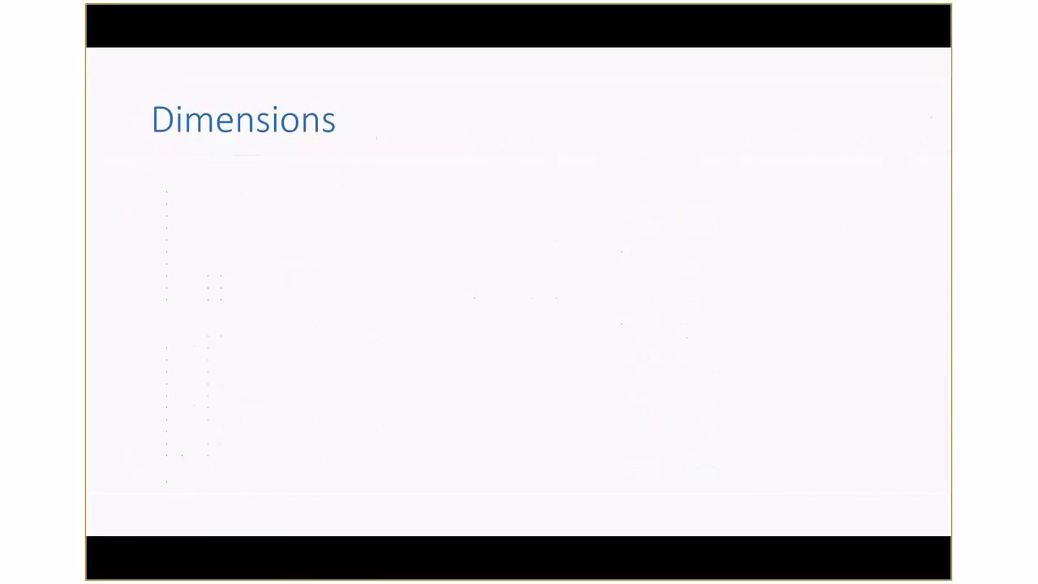
key(Right)
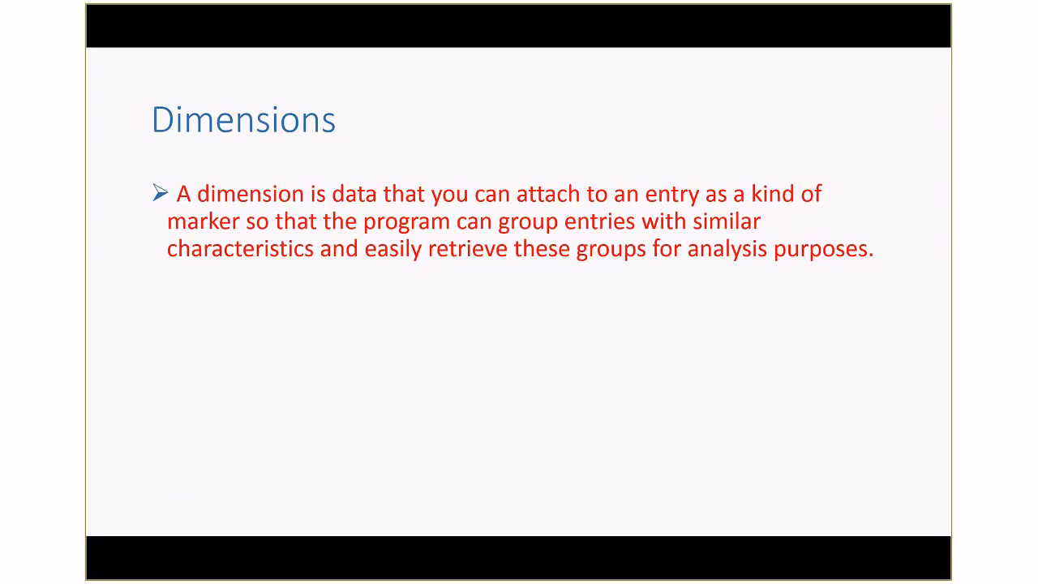
key(Right)
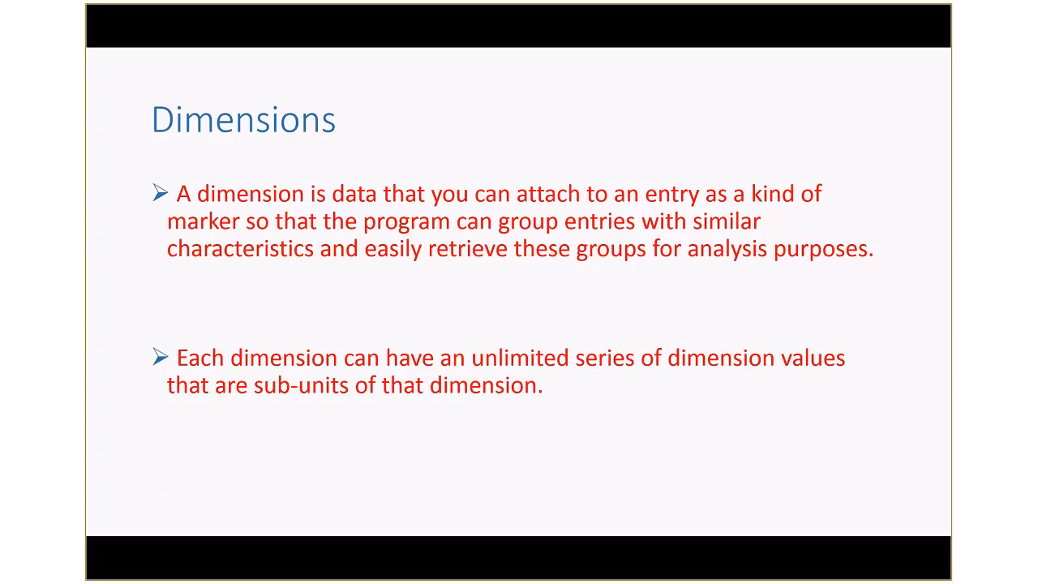
key(alt+Tab)
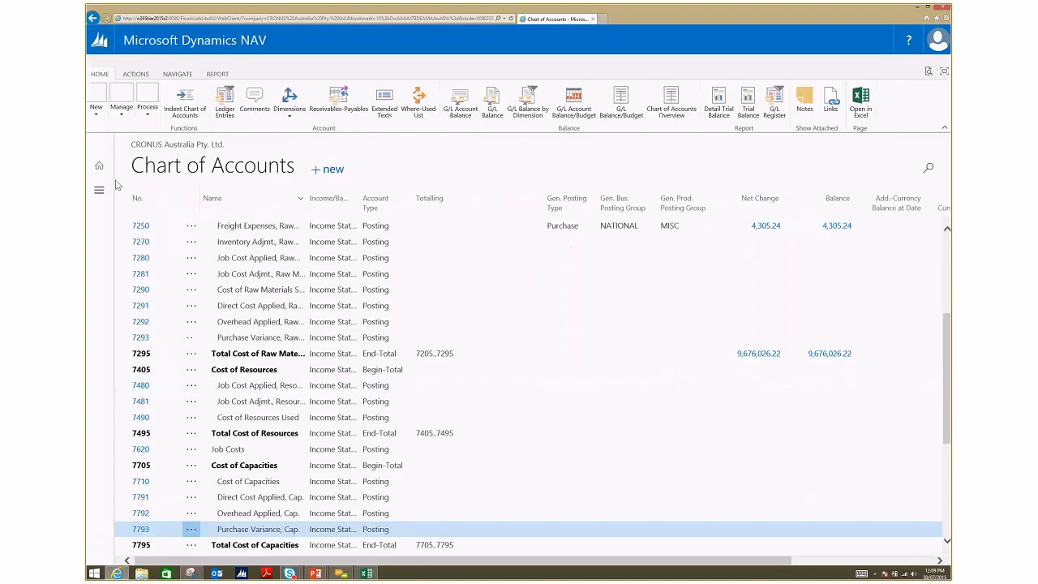
Step: Open the Finance dimensions list and examine the dimension values of the DEPARTMENT dimension
click(99, 190)
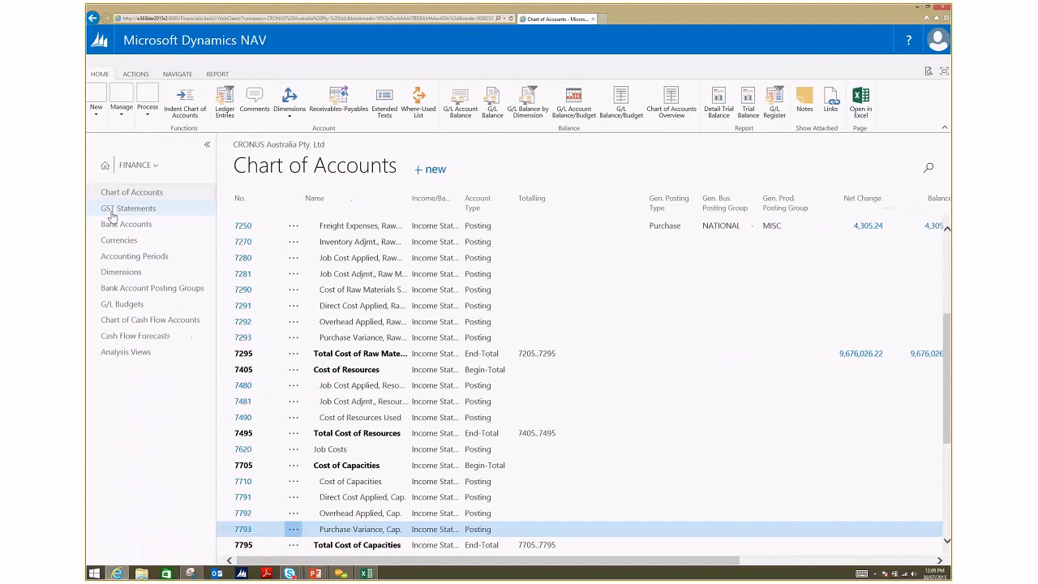
click(131, 273)
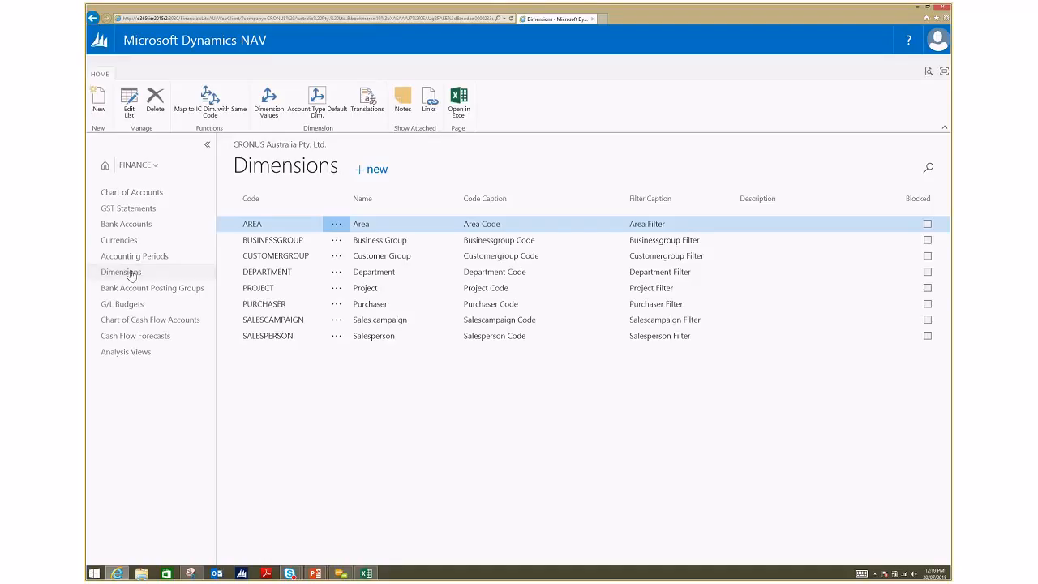
click(282, 271)
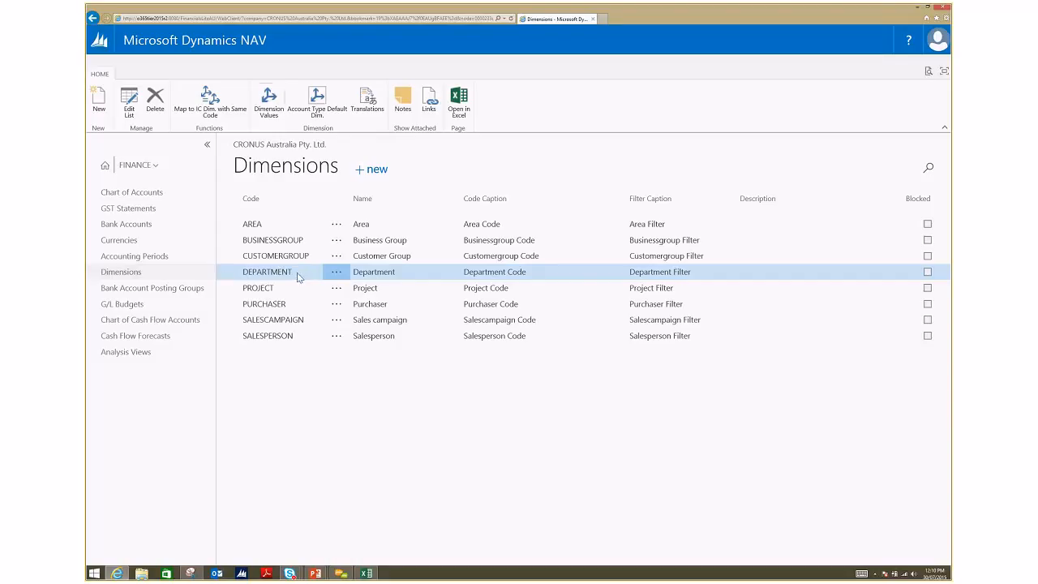
click(273, 105)
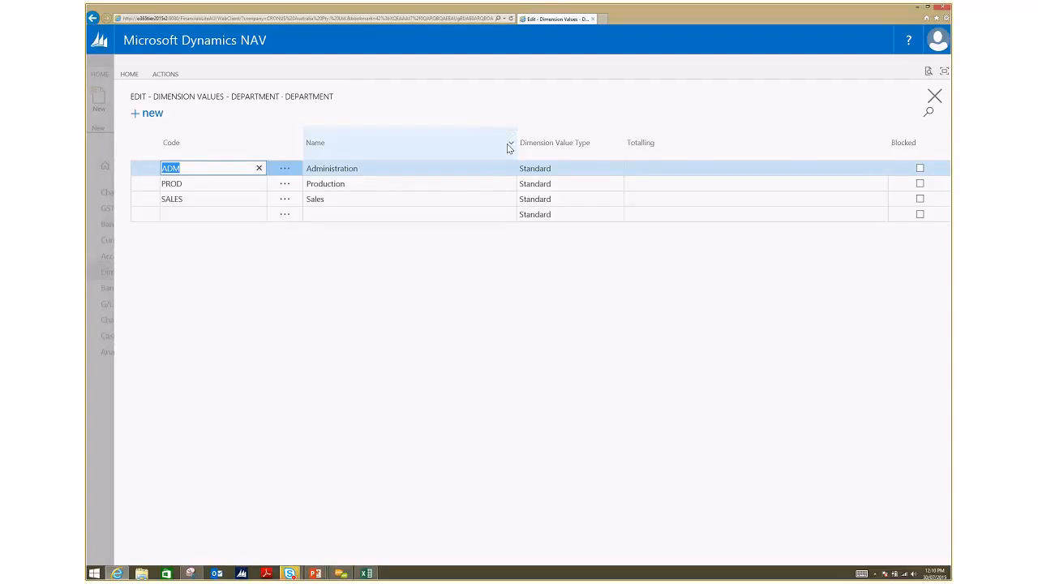
click(103, 372)
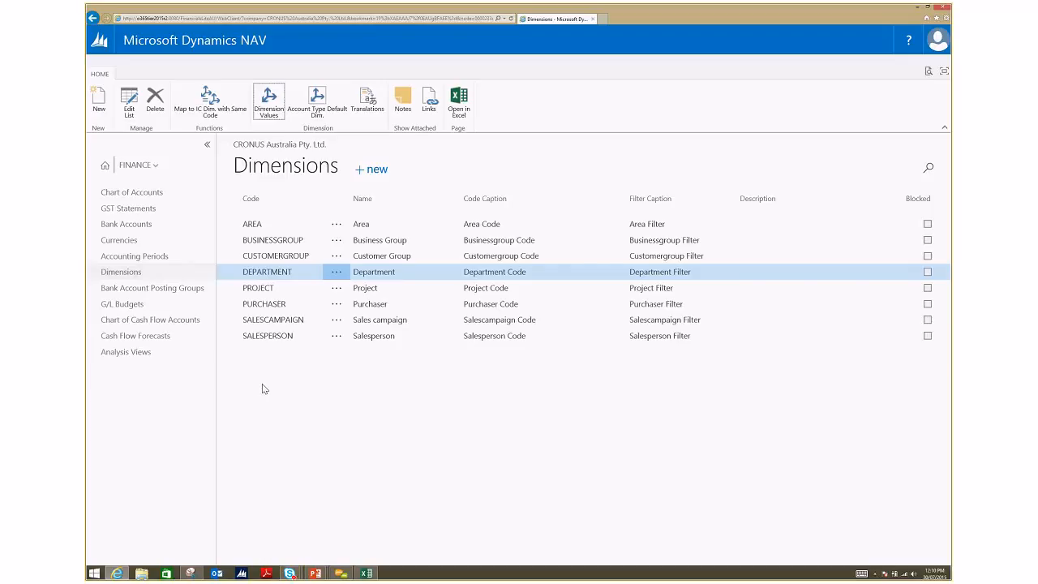
Step: Examine the dimension values of the AREA dimension and return to the dimensions list
click(288, 228)
click(268, 101)
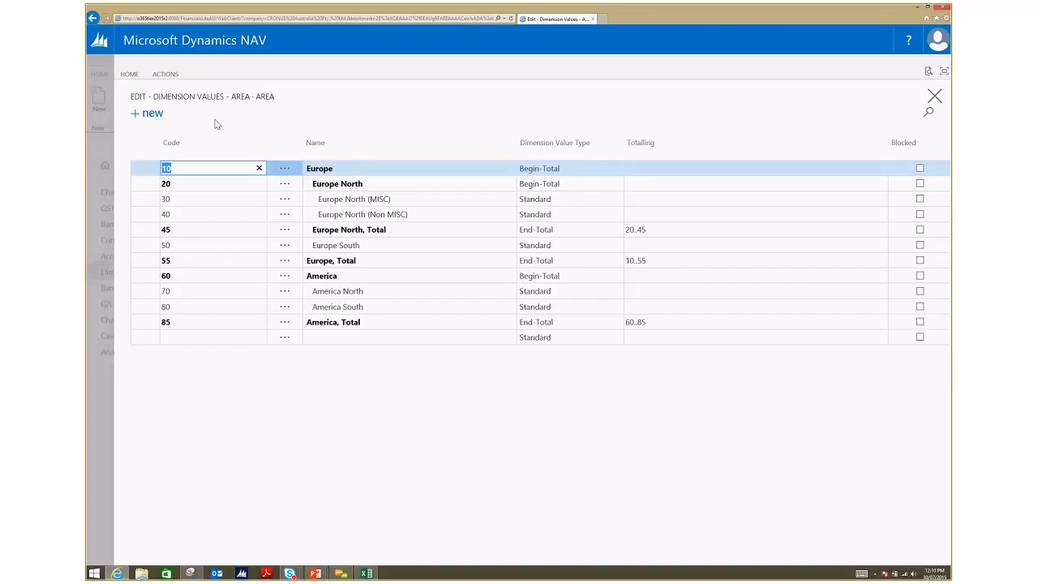
click(107, 381)
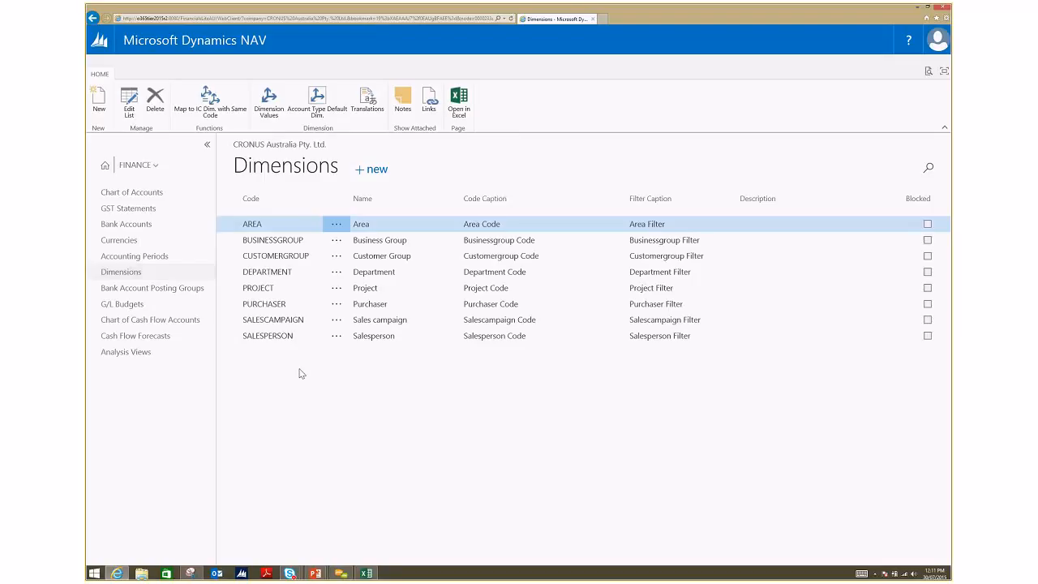
Step: Return to the chart of accounts and open the G/L Balance by Dimension page
click(144, 196)
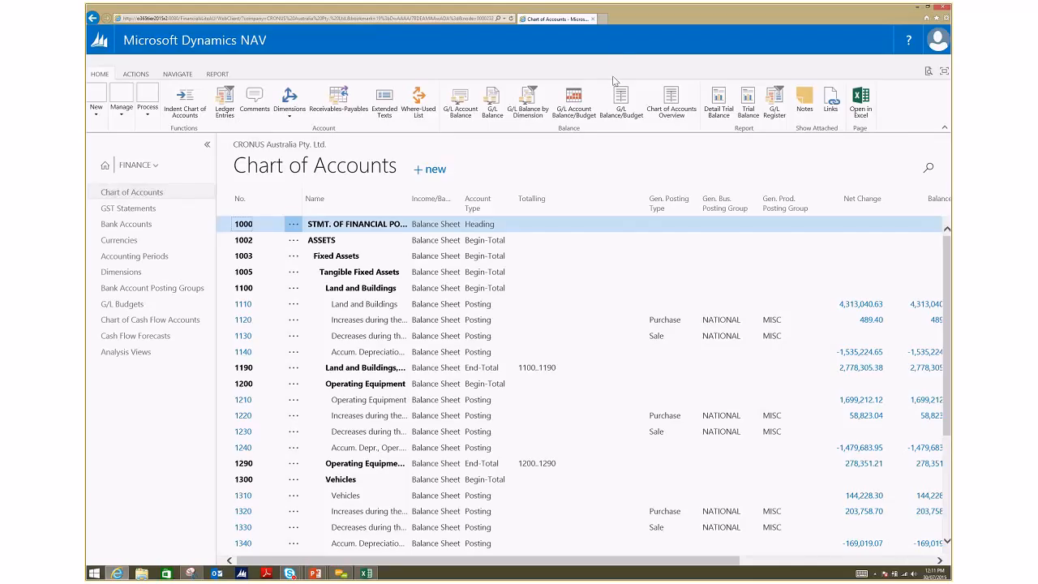
click(526, 102)
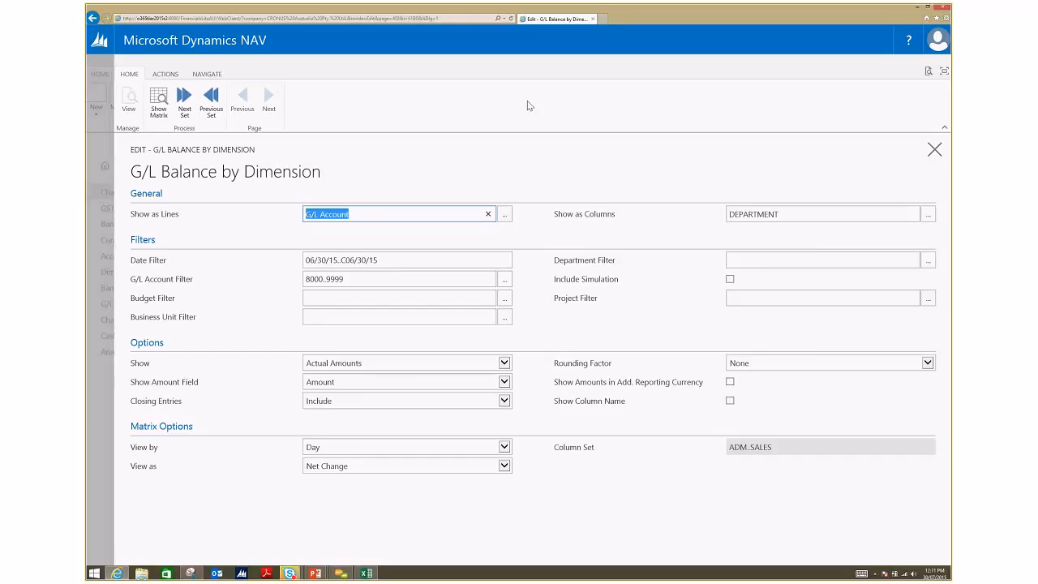
Step: Choose DEPARTMENT as the dimension shown as columns in G/L Balance by Dimension
click(926, 218)
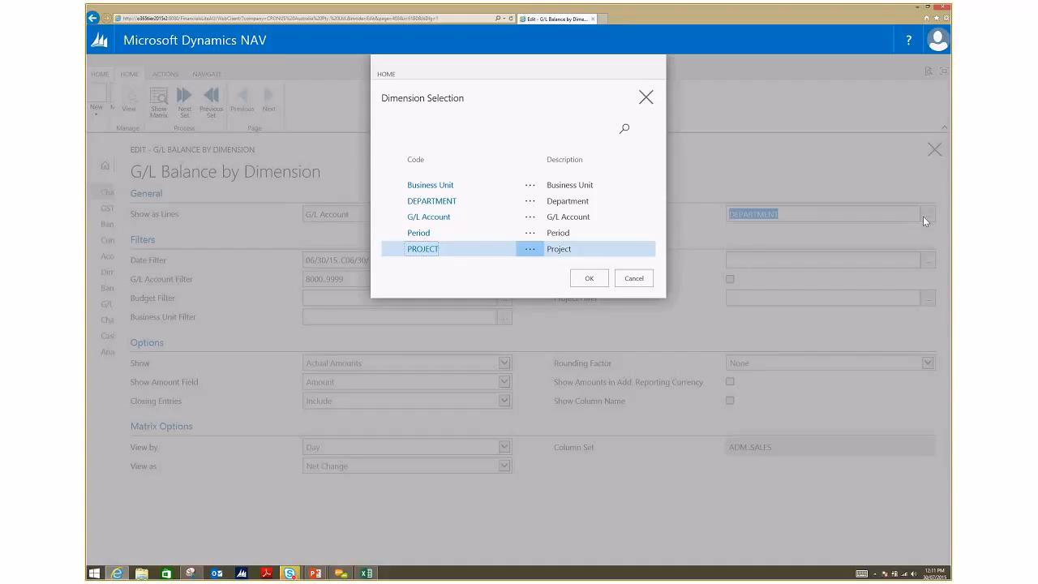
click(600, 201)
click(593, 278)
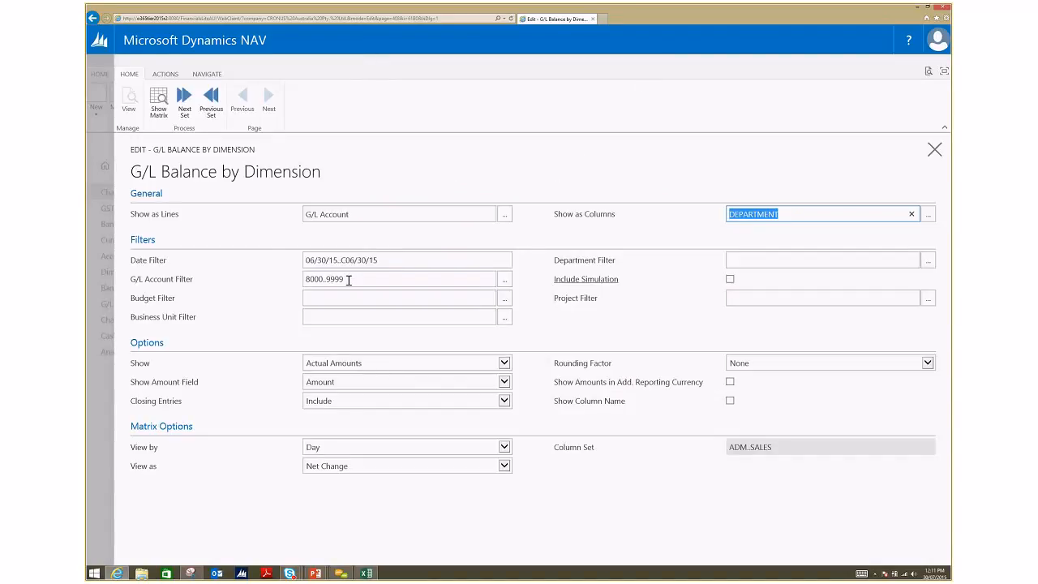
Step: Set the date filter to 07/01/14..06/30/15
click(389, 260)
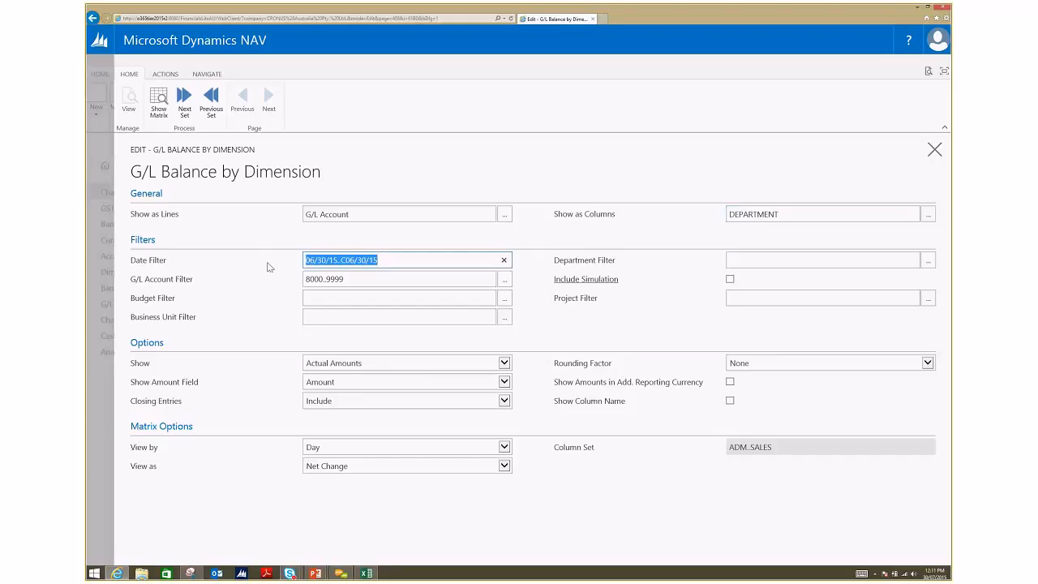
text(07)
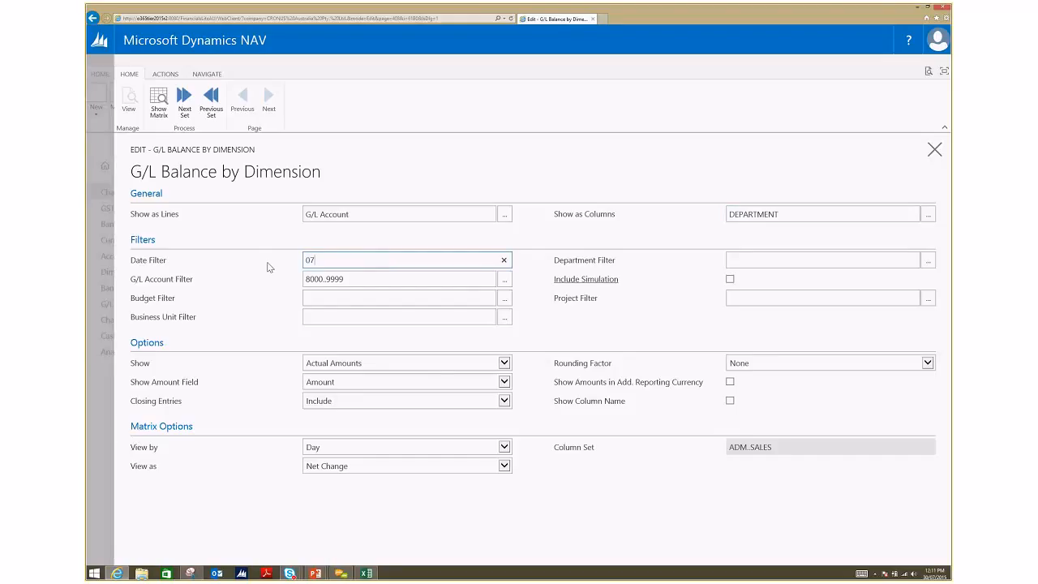
text(/01/14.)
text(.)
text(06/30/)
text(15)
key(Tab)
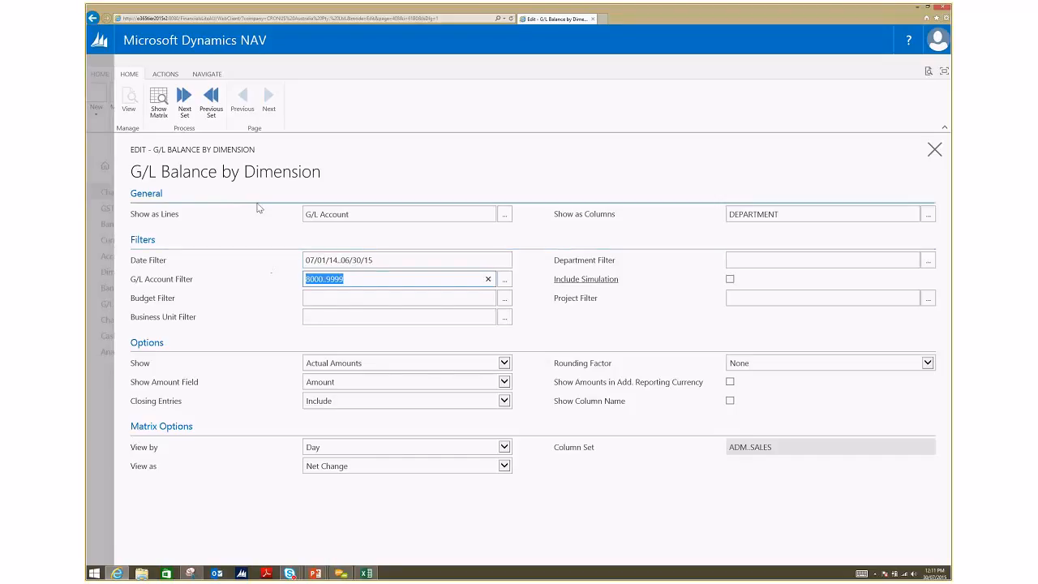
Step: Show the balance matrix by department, examine the ledger entries behind the Cleaning amount for ADM, and return to the matrix options
click(168, 118)
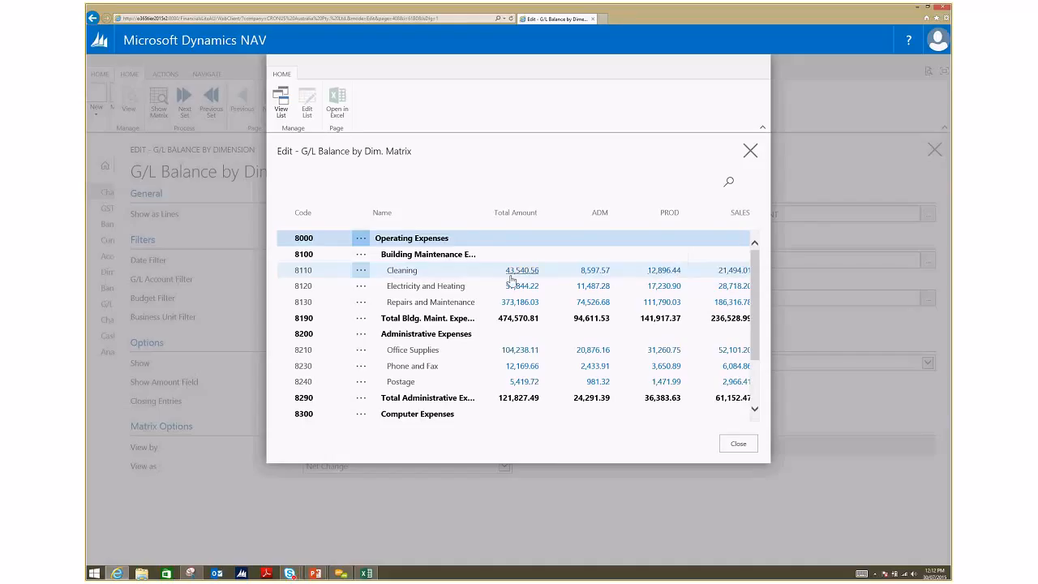
scroll(511, 279, down, 3)
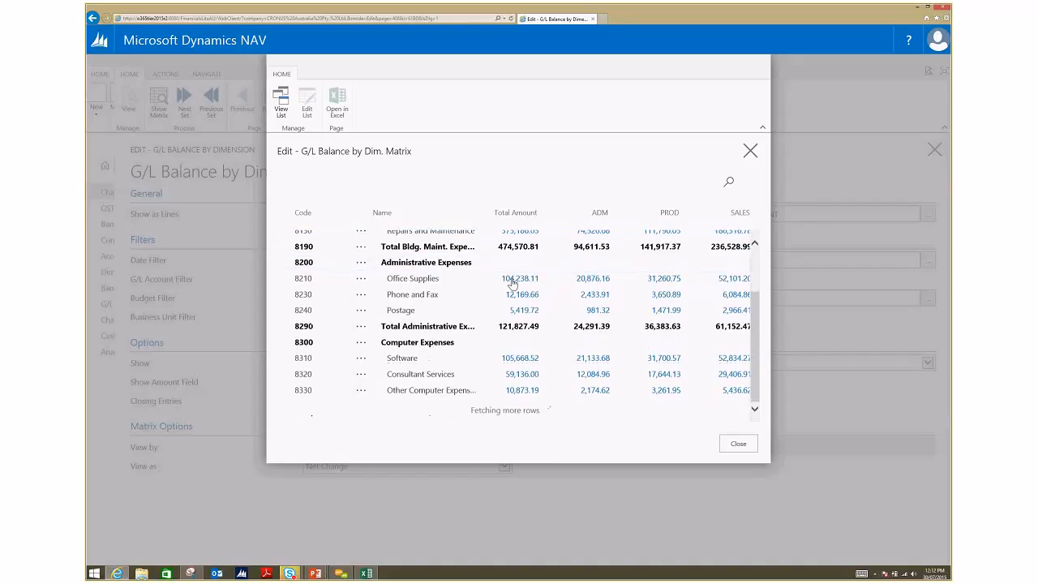
scroll(512, 282, up, 3)
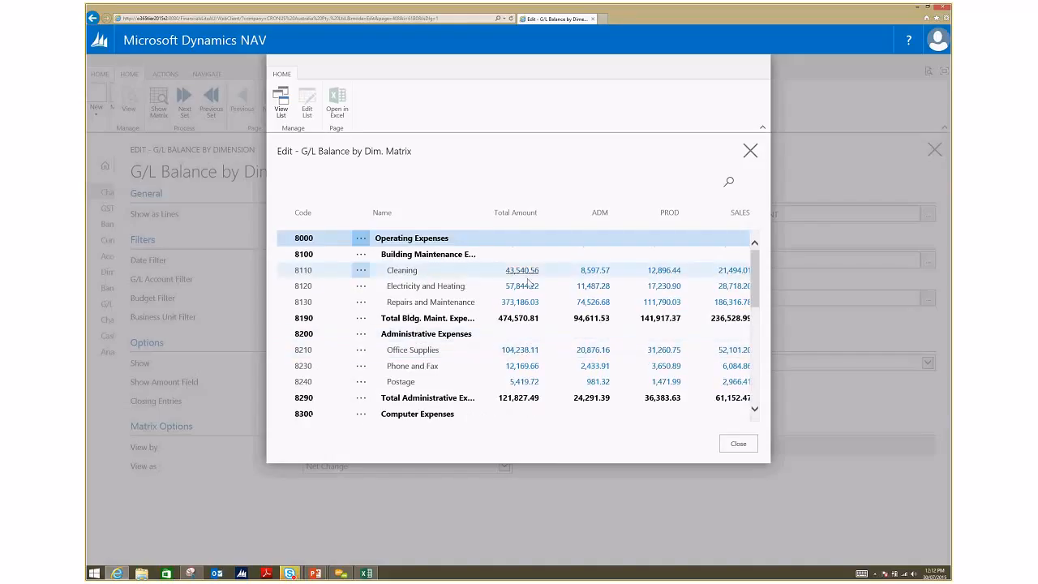
click(592, 272)
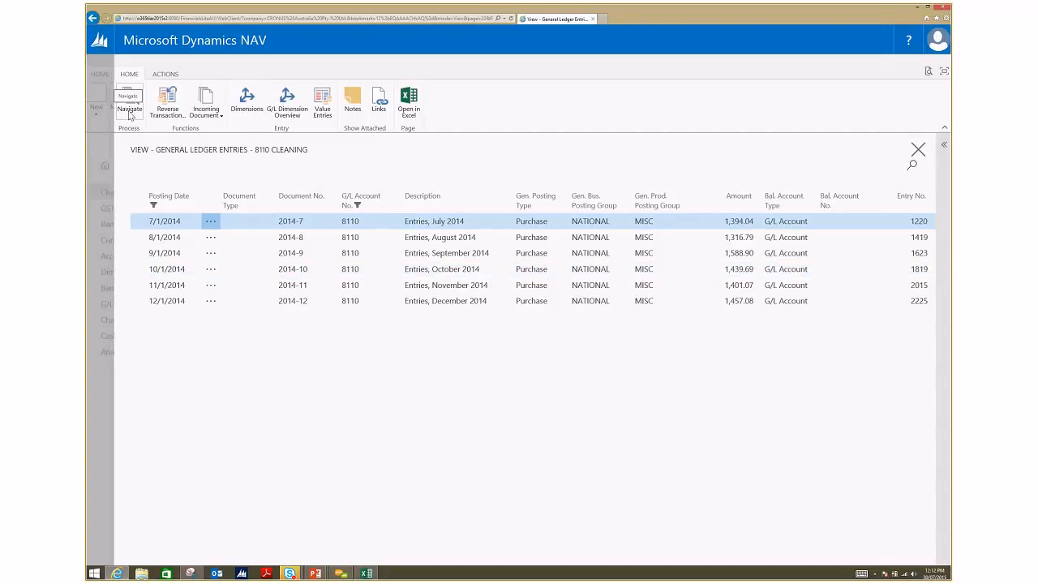
click(918, 149)
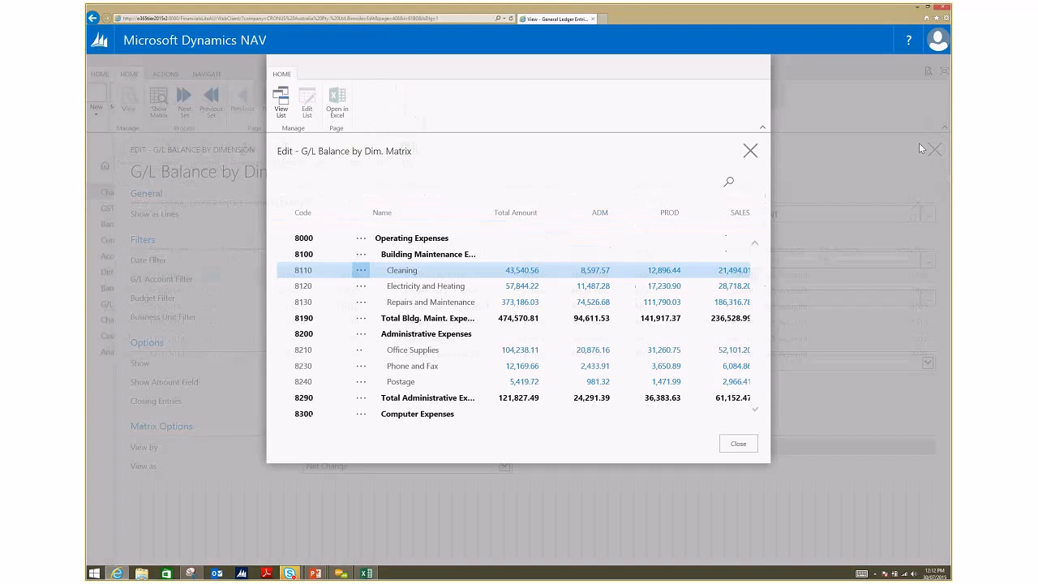
click(750, 152)
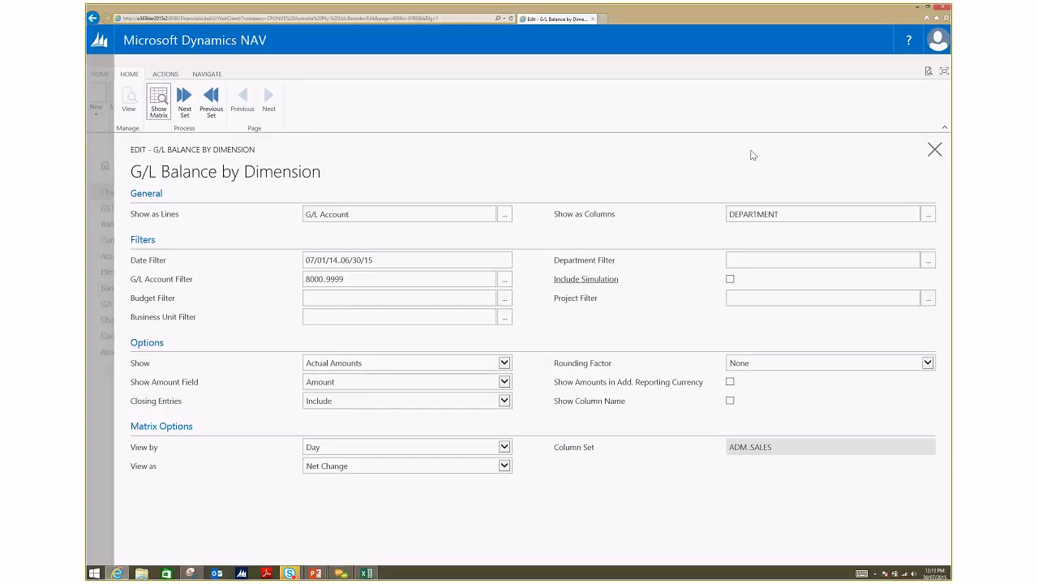
Step: Change the dimension shown as columns to Period
click(928, 215)
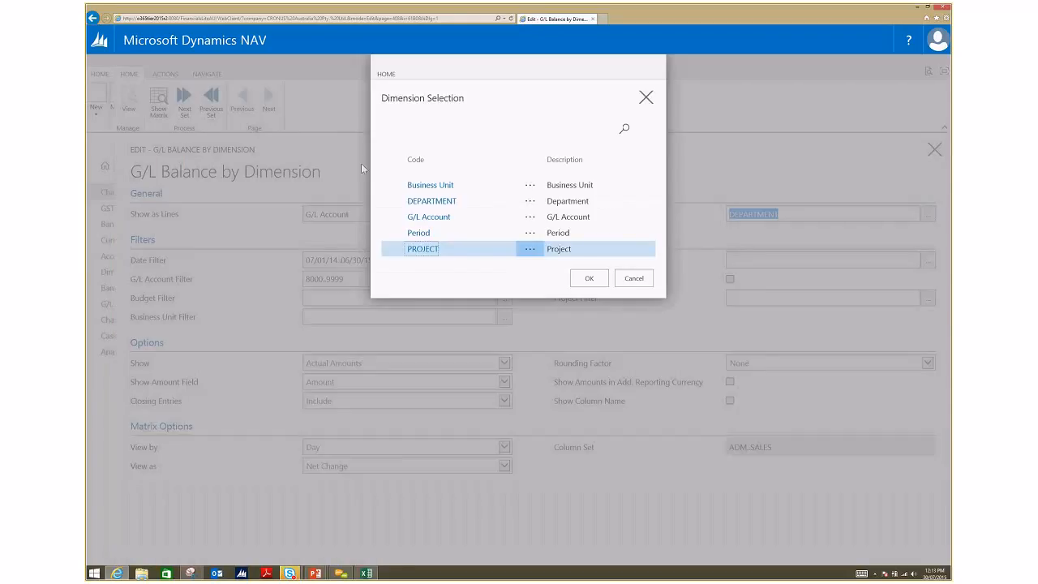
click(464, 232)
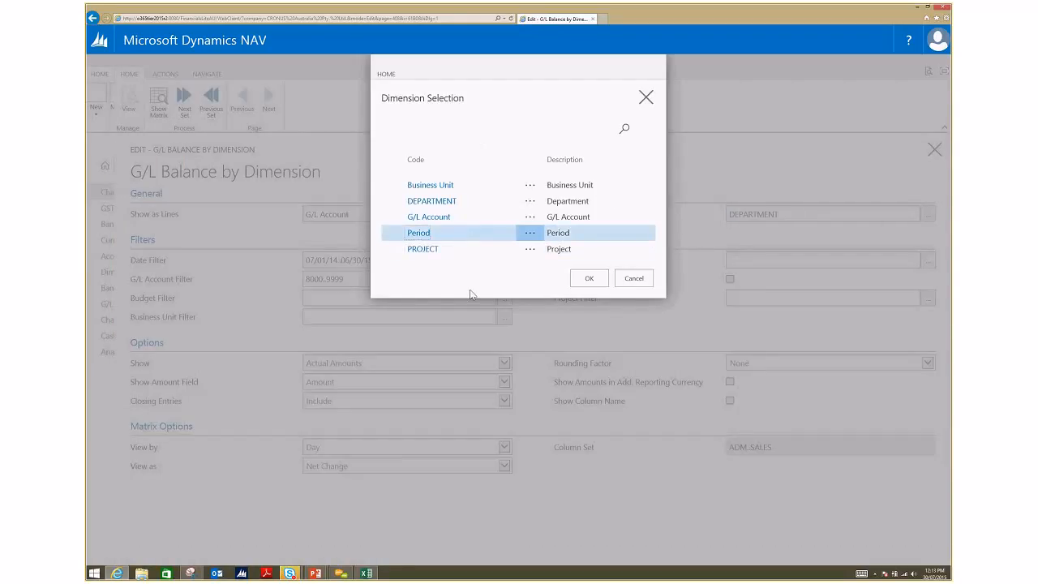
click(589, 278)
Step: Try to set the date filter to 070114..300615
click(424, 254)
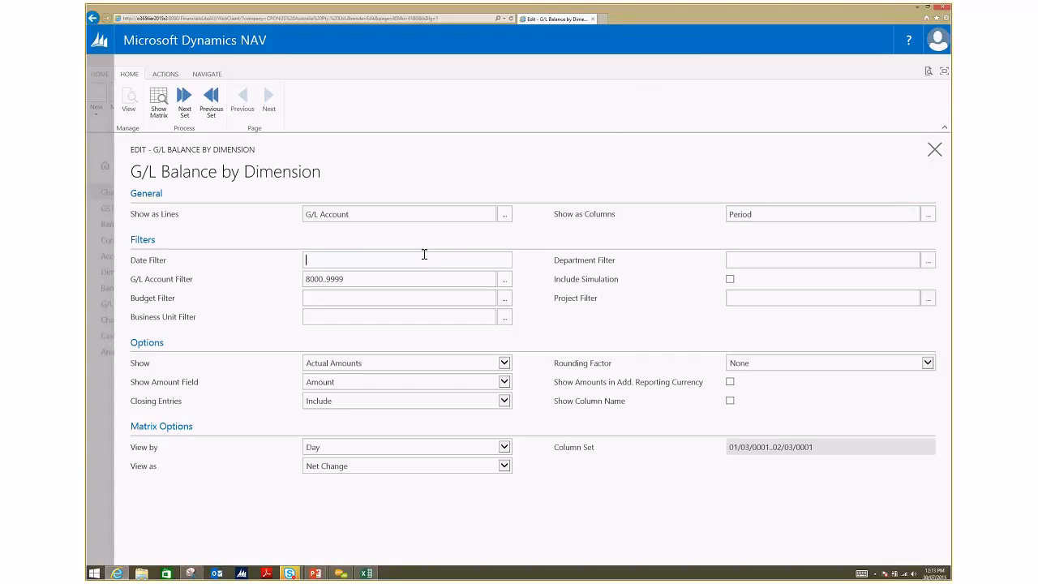
text(070114..300615)
key(Tab)
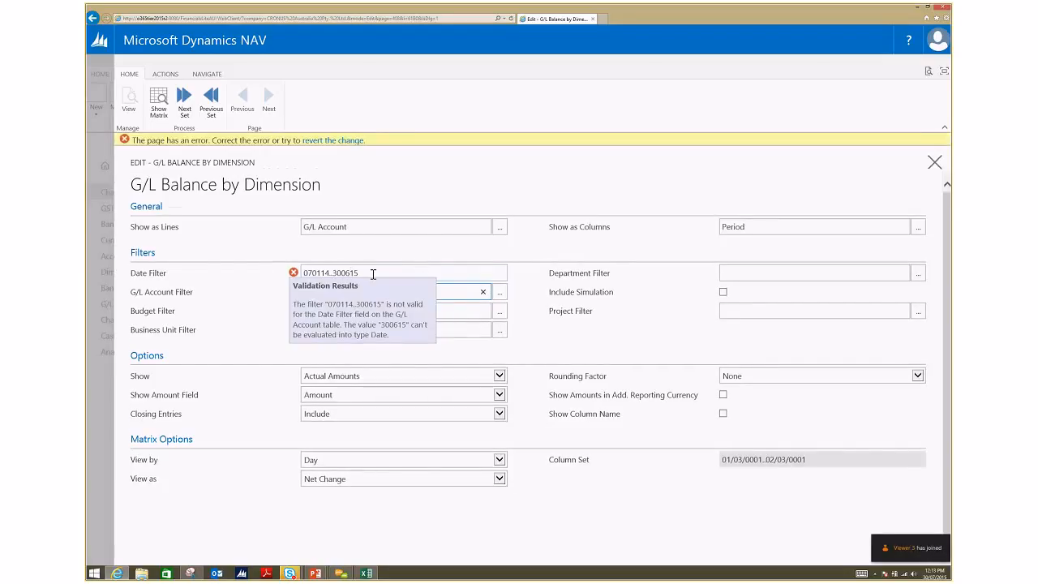
Step: Try the date filter 010714..300615 instead, and clear the date filter
drag(381, 272, 297, 278)
text(01)
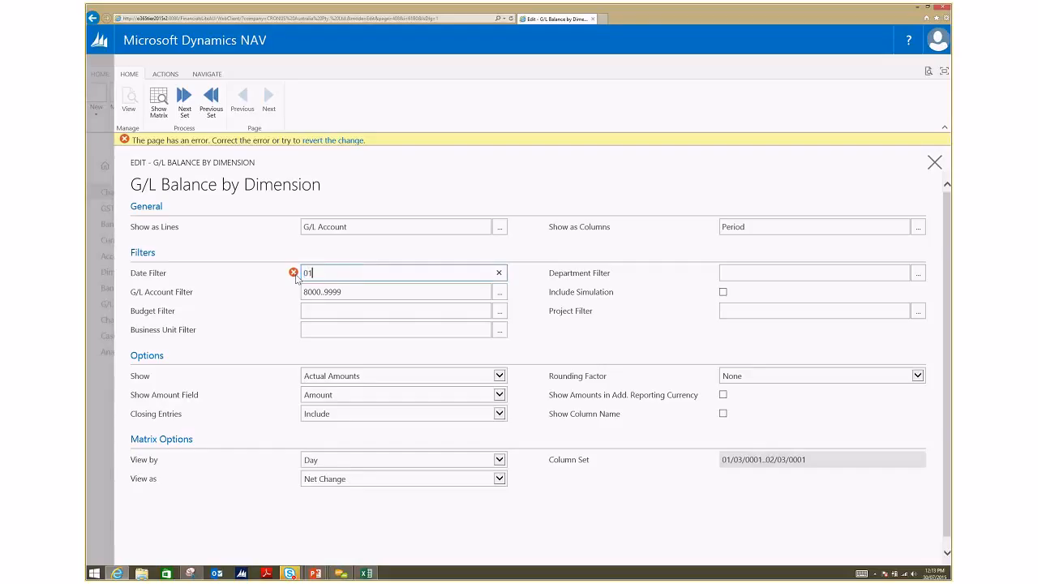
text(0714..300615)
key(Tab)
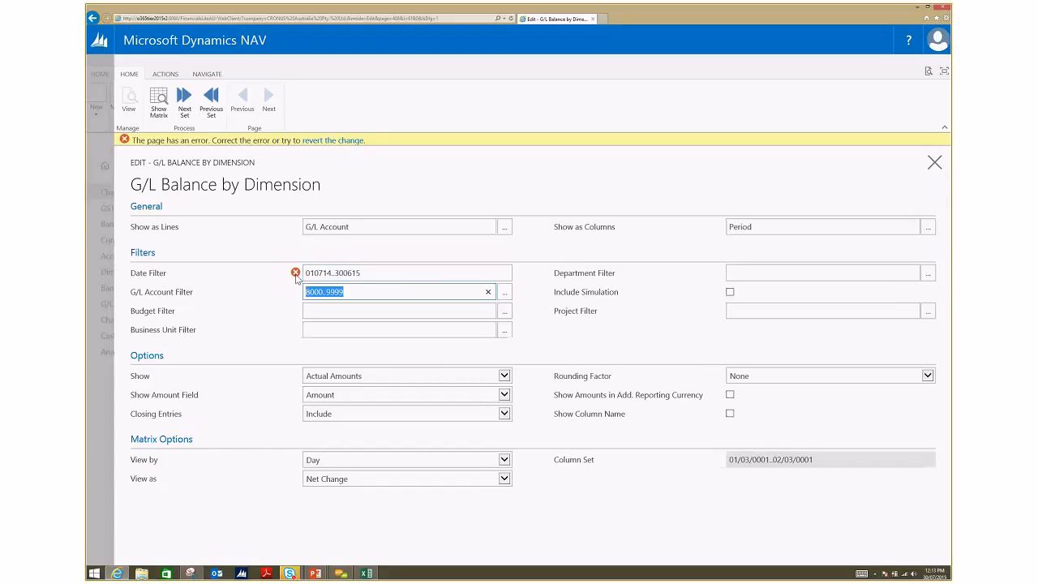
drag(382, 275, 185, 294)
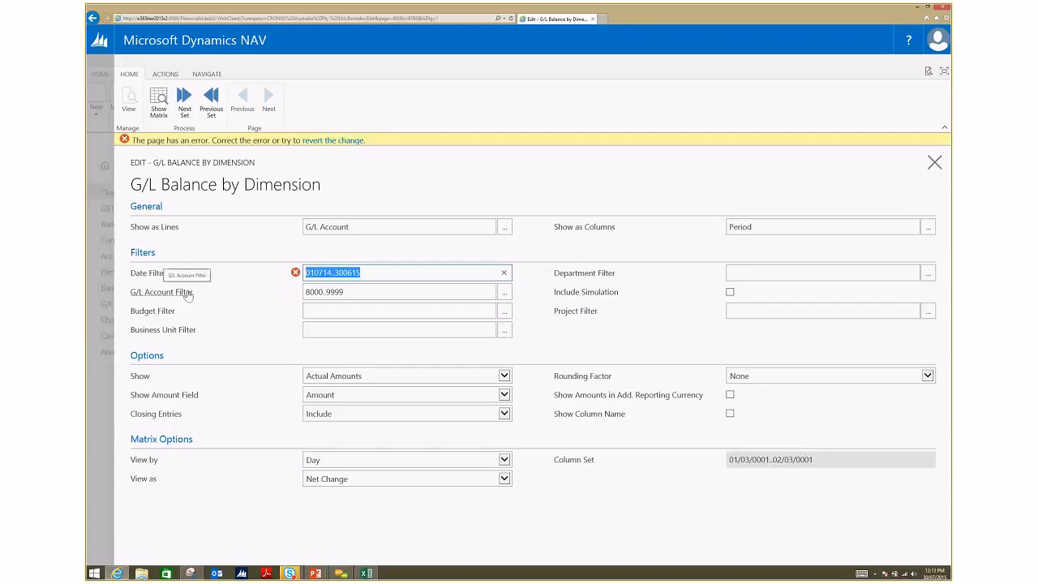
key(Delete)
click(358, 290)
Step: Set the department filter to the SALES dimension value
click(928, 268)
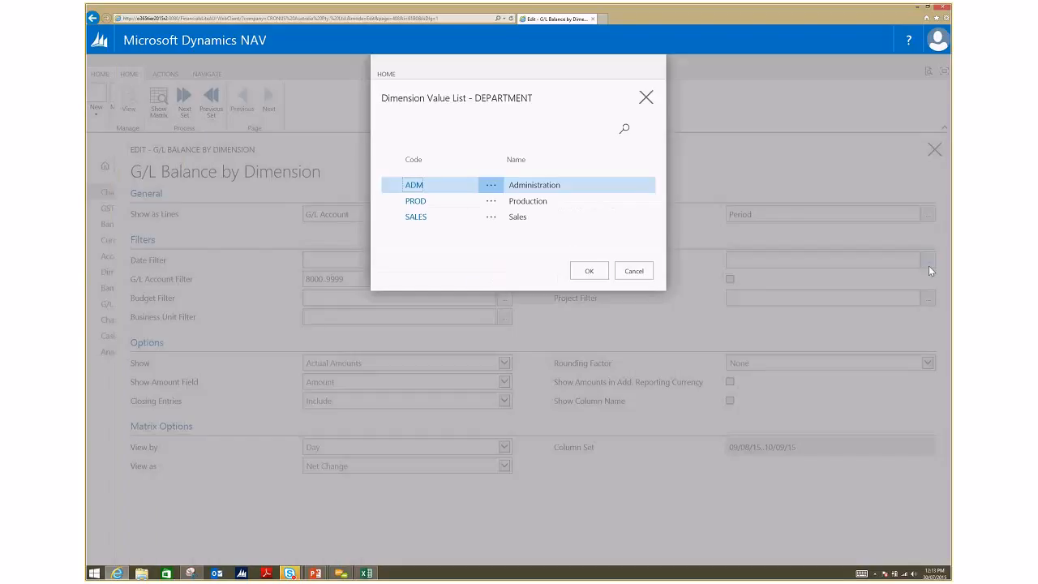
click(551, 221)
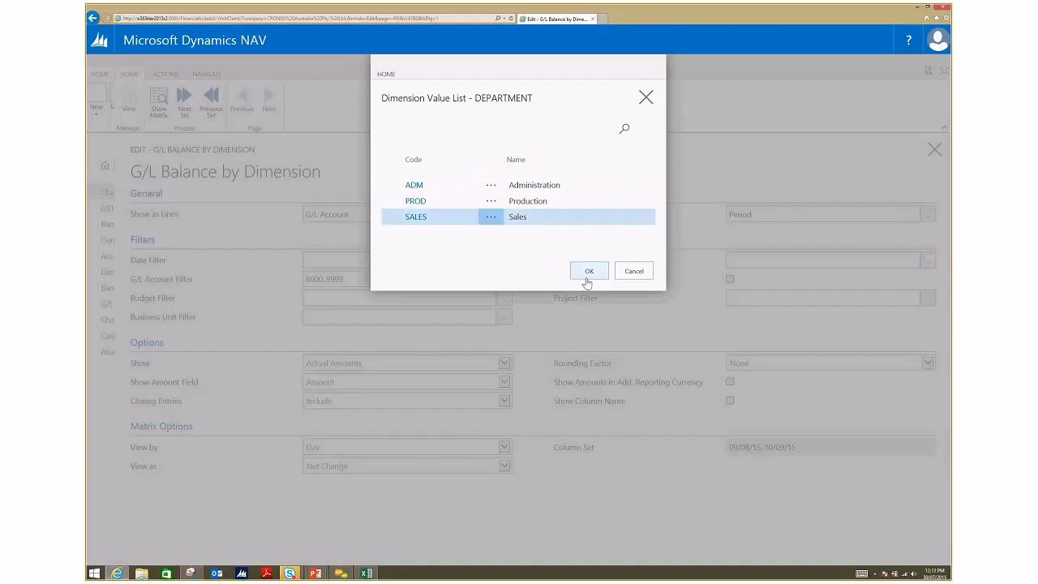
click(587, 271)
Step: Enter 07/01/14..06/30/15 as the date filter for the period columns
click(459, 257)
text(0107)
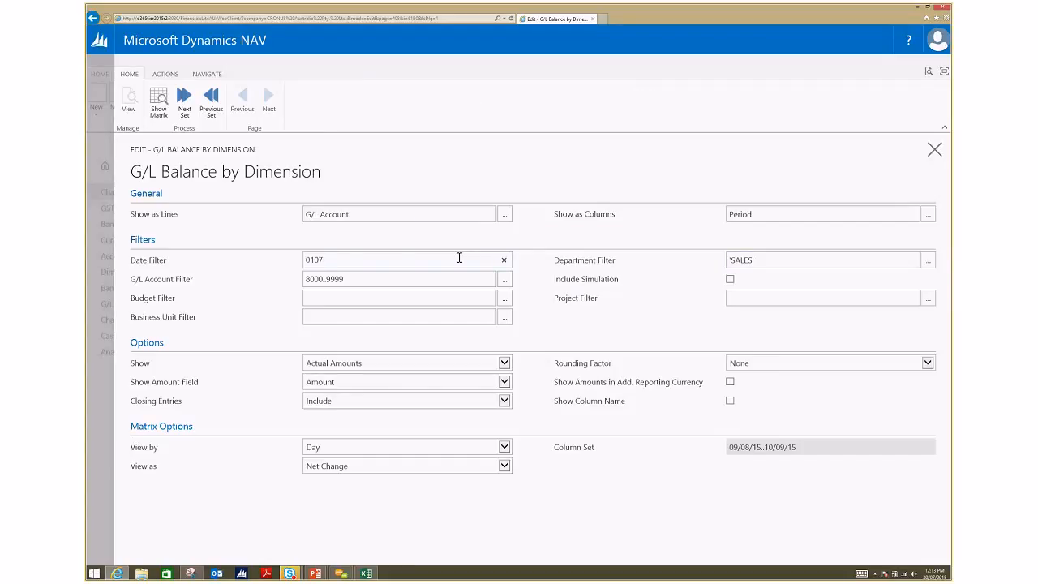
text(14)
key(Left)
key(Left)
key(shift+Left)
key(shift+Home)
text(07/01/14..06/30/15)
key(Tab)
Step: Review the SALES matrix by period and the 08/01/14 Office Supplies ledger entries, and return to the chart of accounts
click(158, 113)
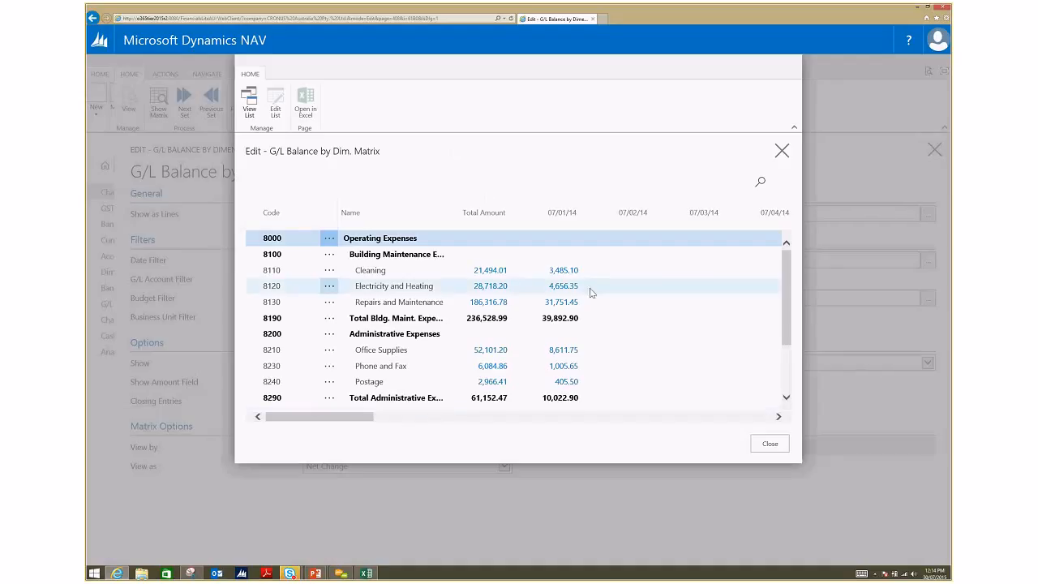
scroll(469, 337, down, 2)
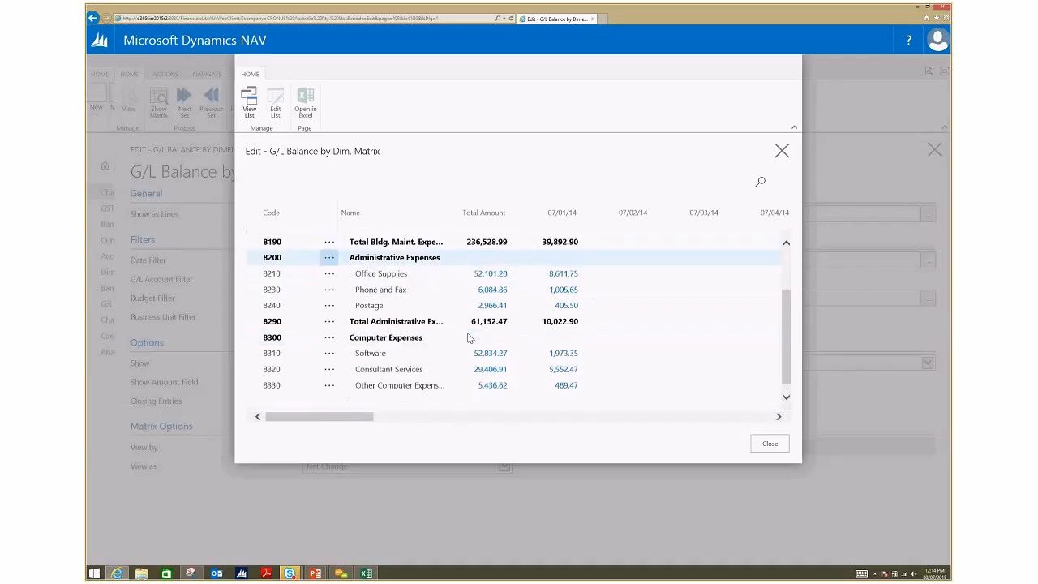
drag(374, 410, 770, 422)
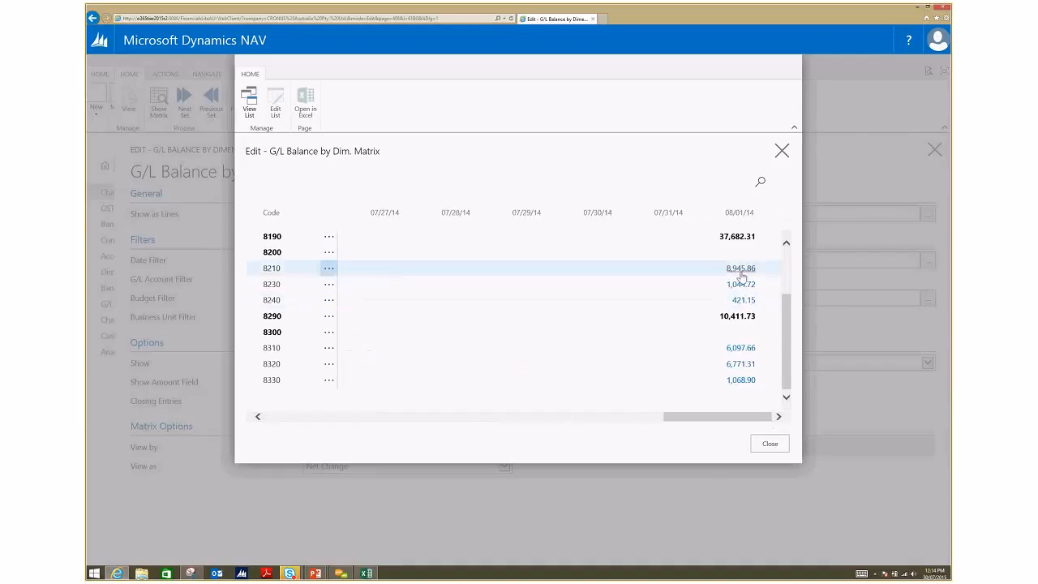
click(740, 274)
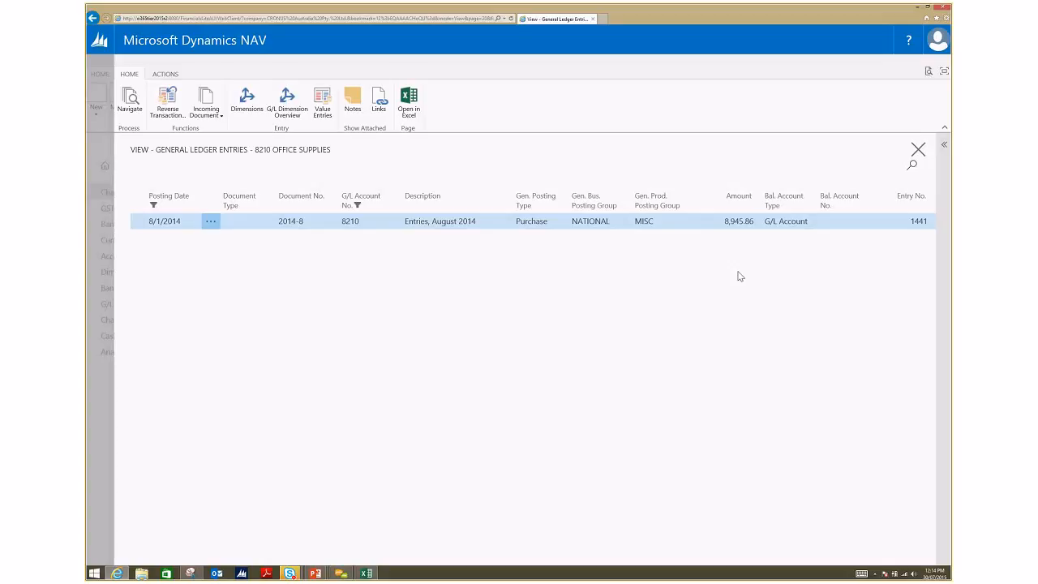
click(916, 149)
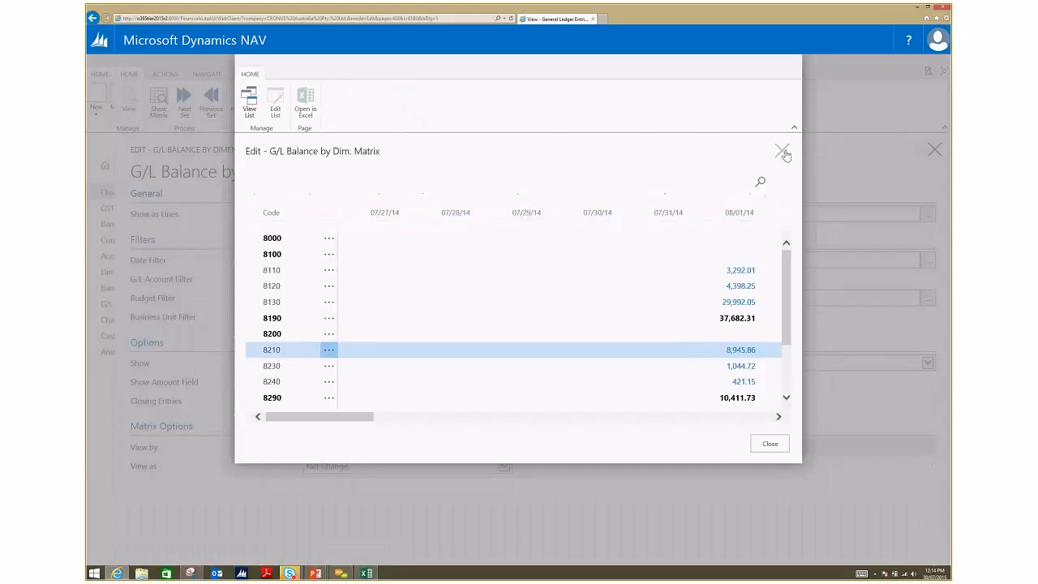
click(783, 153)
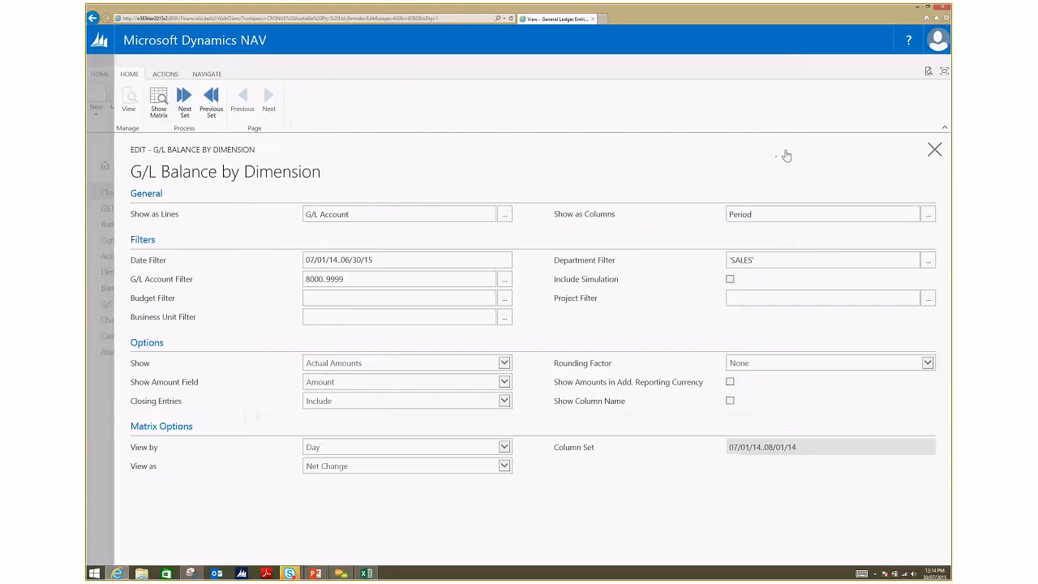
click(936, 154)
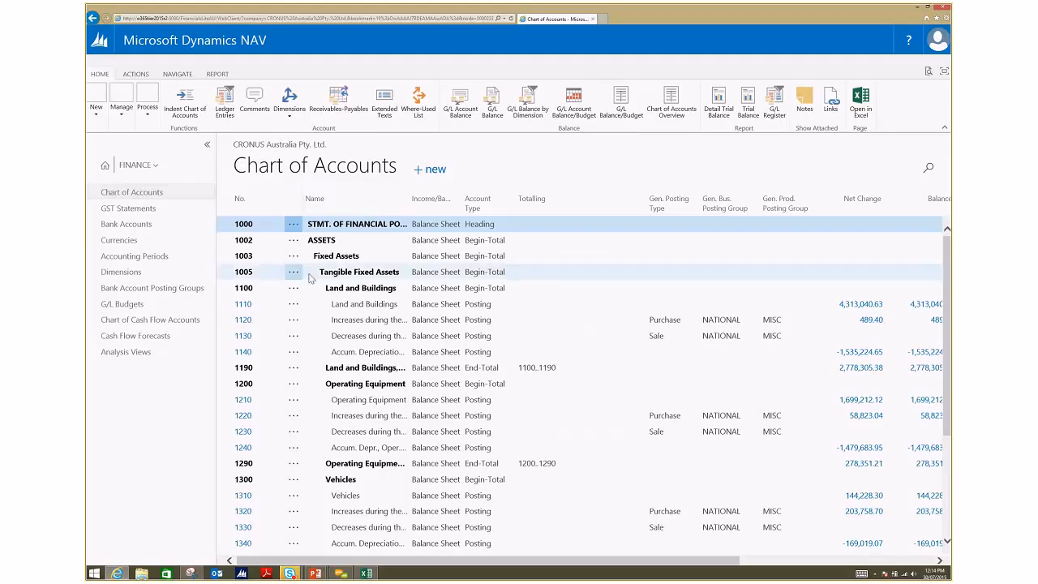
Step: Open the ledger entries of account 1110 Land and Buildings and clear the G/L Account No. filter
click(310, 305)
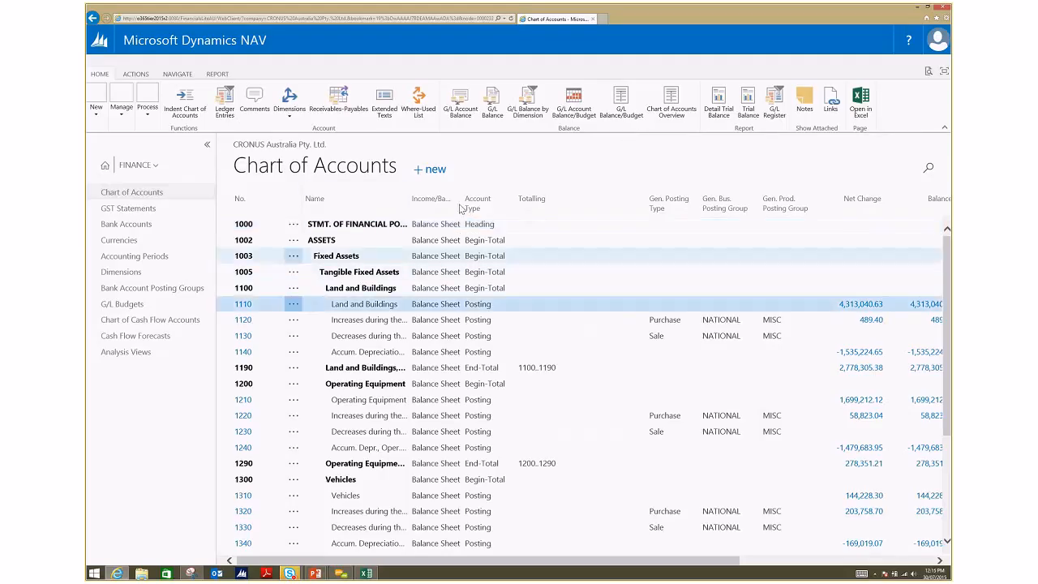
click(224, 111)
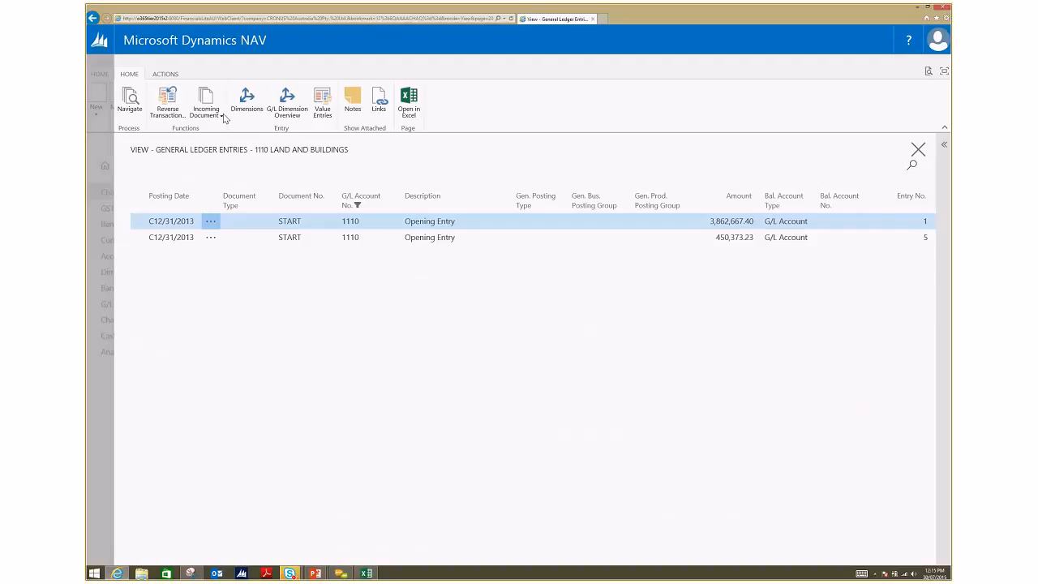
click(389, 201)
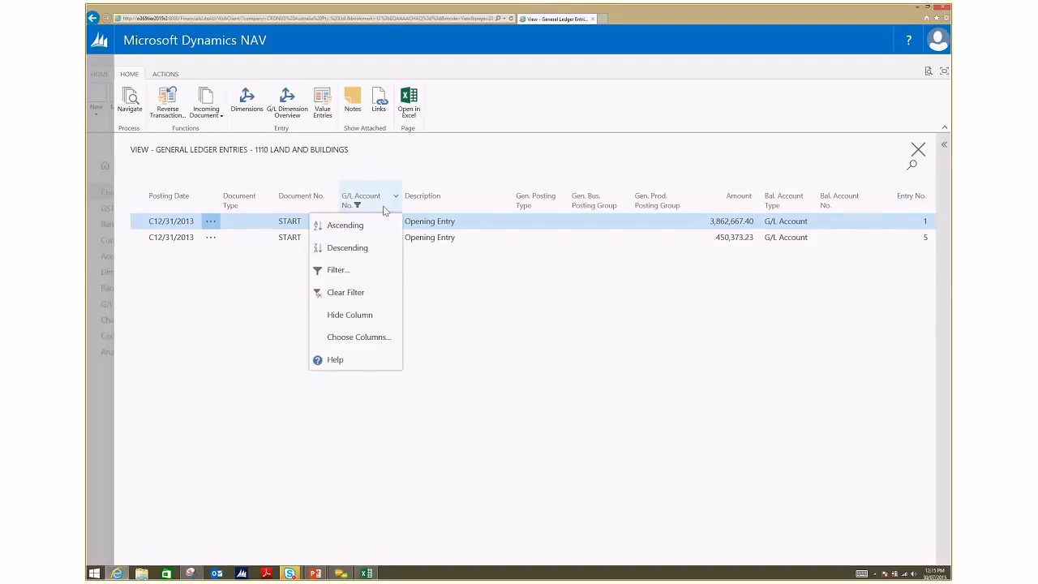
click(378, 293)
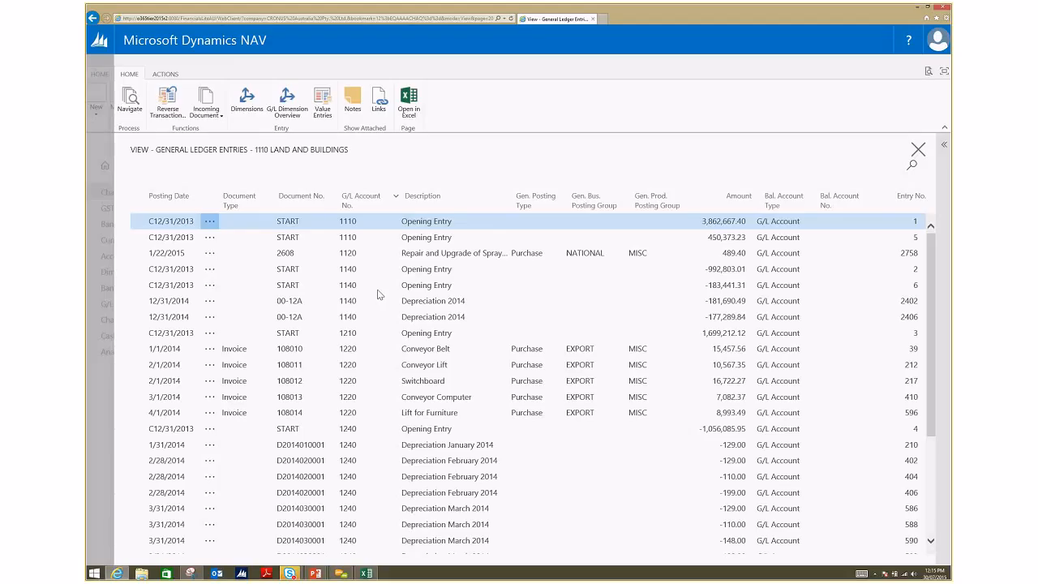
click(377, 209)
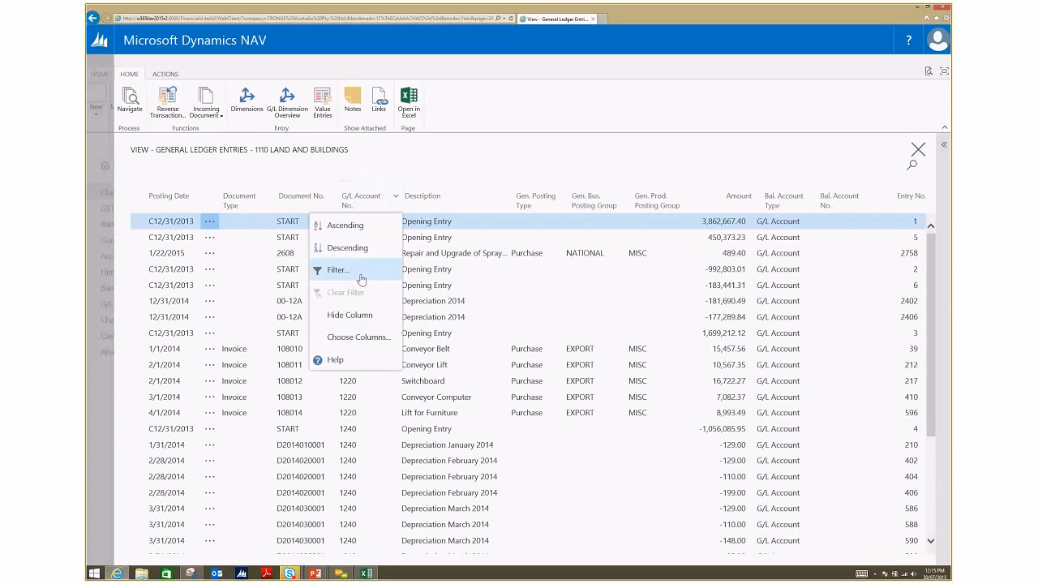
Step: Filter the general ledger entries to show only lines where Amount is 110
click(715, 209)
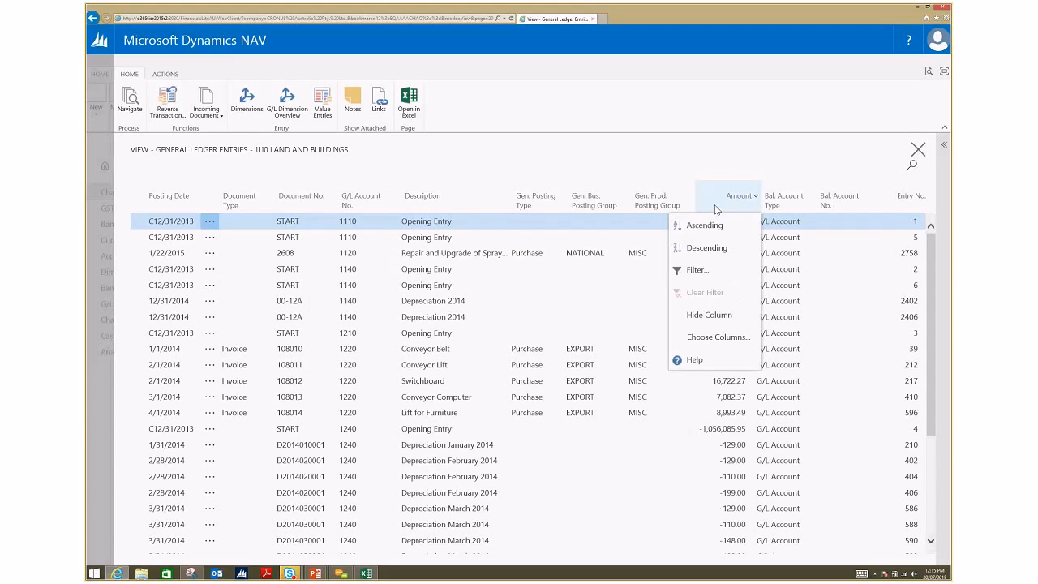
click(696, 270)
text(110)
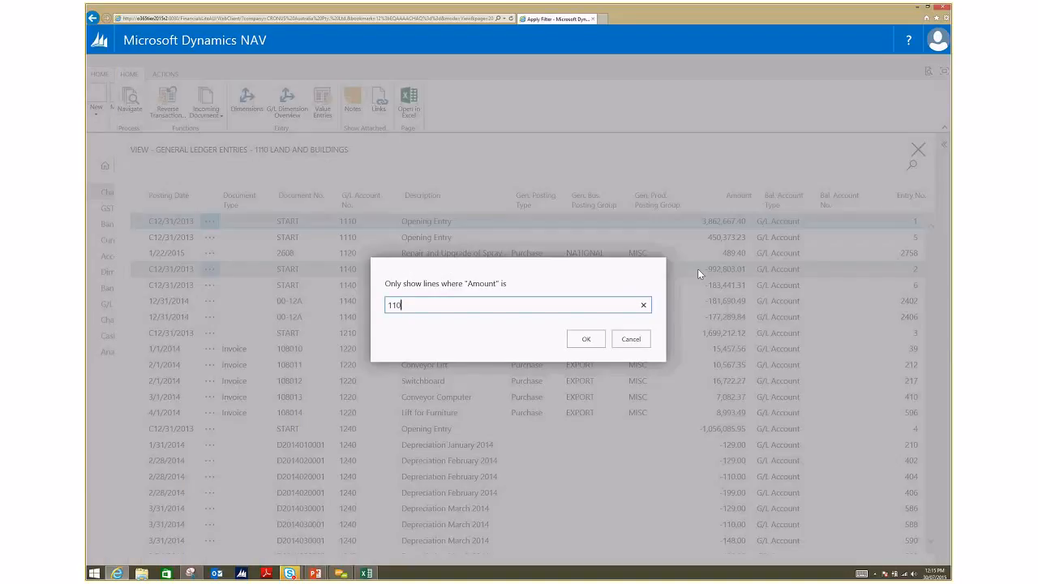
key(Return)
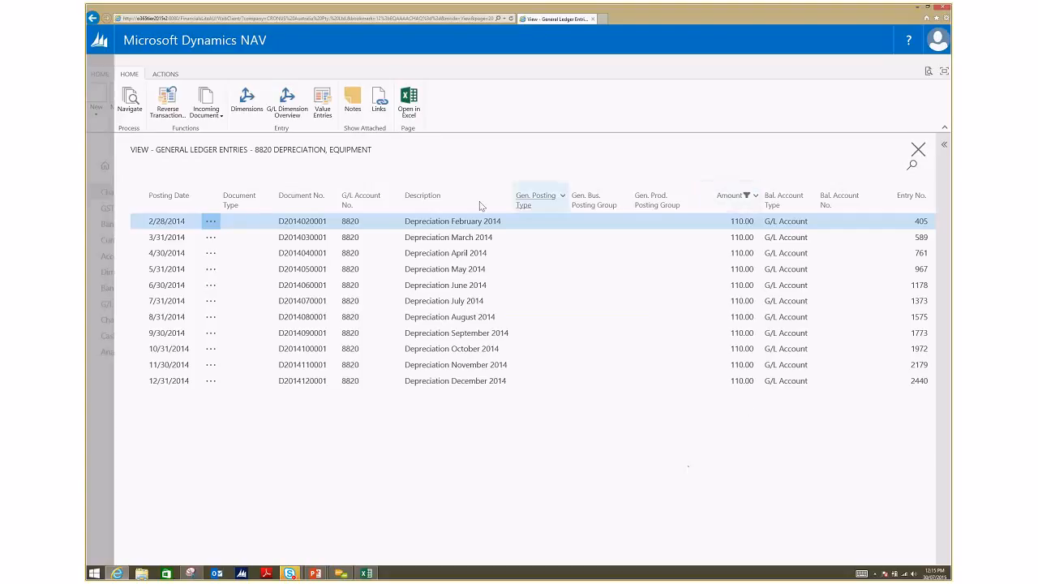
Step: Clear the Amount filter, search the general ledger entries for "purchase", and close the entries list
click(755, 196)
click(681, 290)
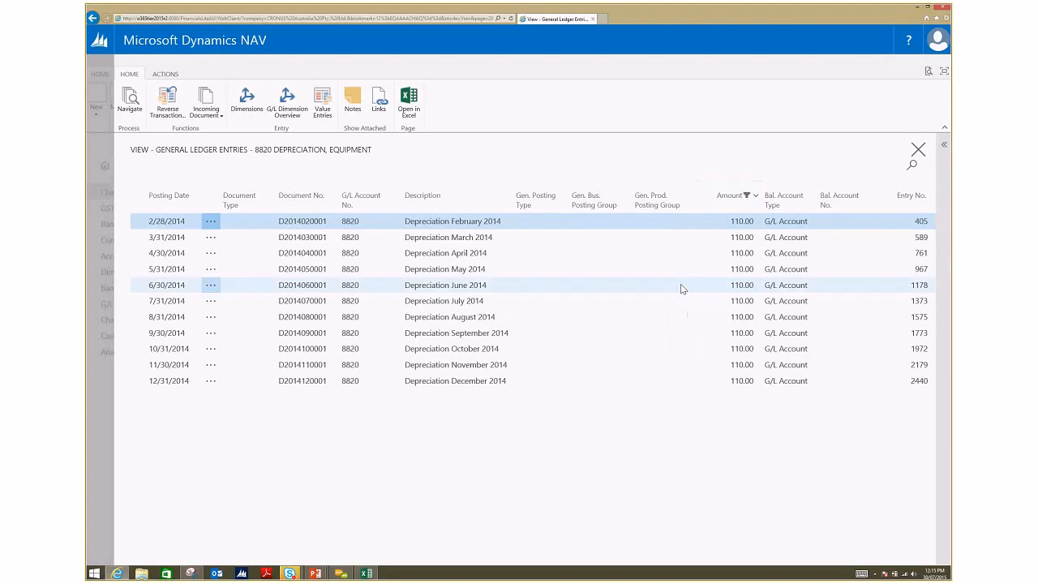
click(911, 166)
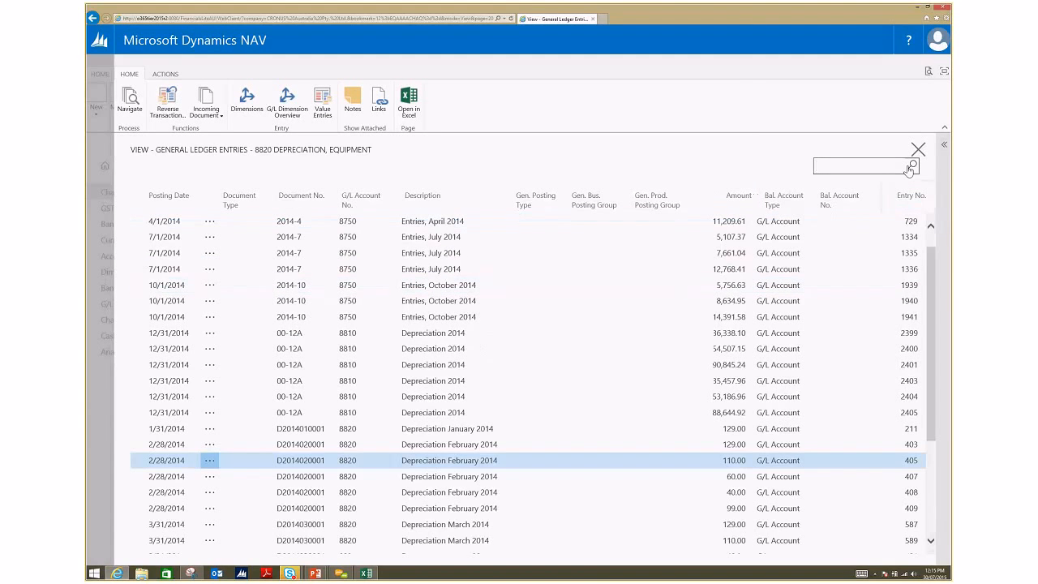
text(purchase)
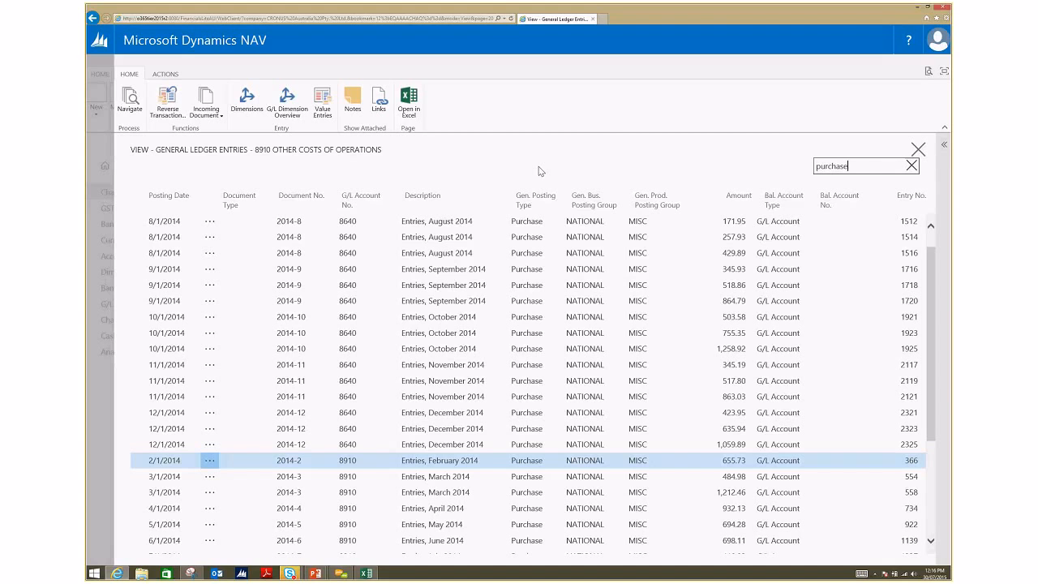
click(918, 150)
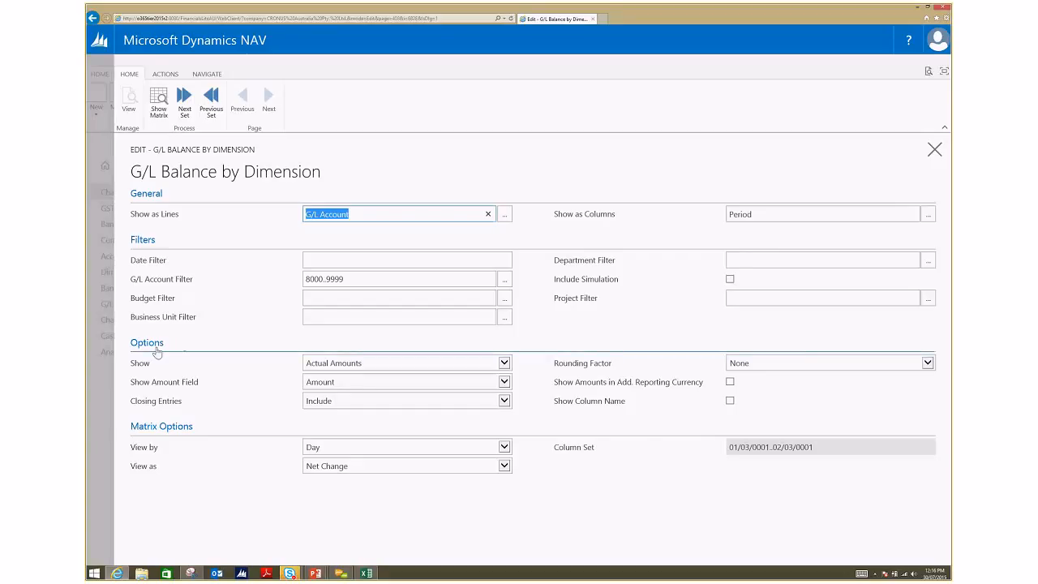
Step: Review the Show choices on the G/L Balance by Dimension page, and switch to the PowerPoint slide show at the G/L Budgets & Forecasting slide
click(504, 364)
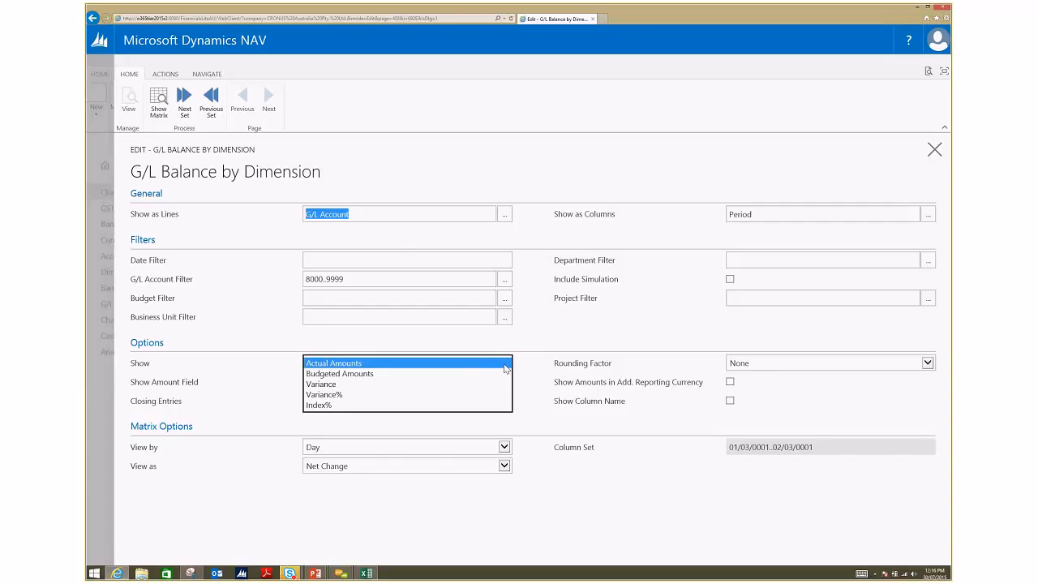
key(alt+Tab)
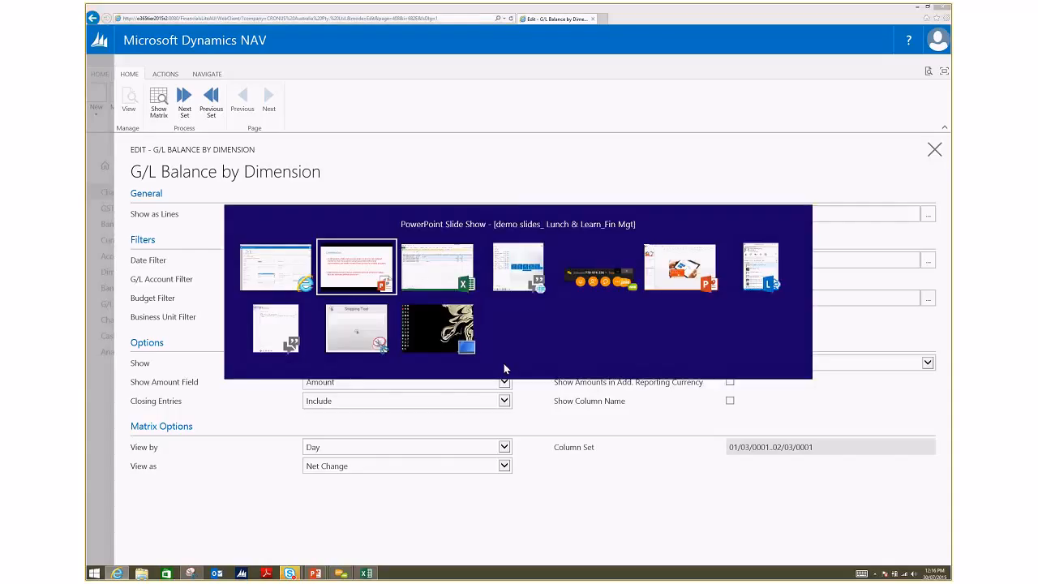
key(Right)
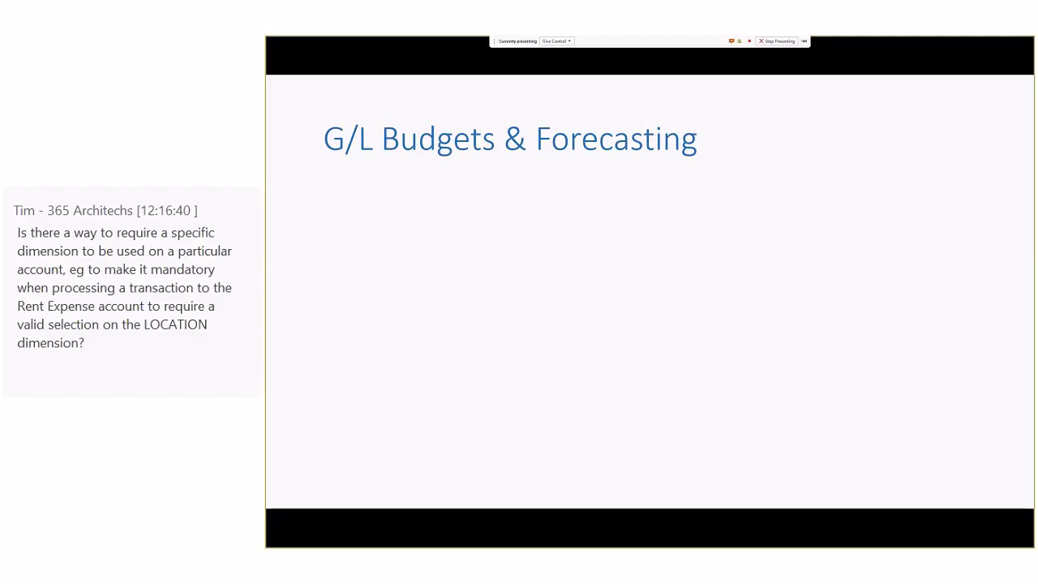
Step: Return to Dynamics NAV, leave G/L Balance by Dimension, and open the 2014 budget from the G/L Budgets list for editing
key(alt+Tab)
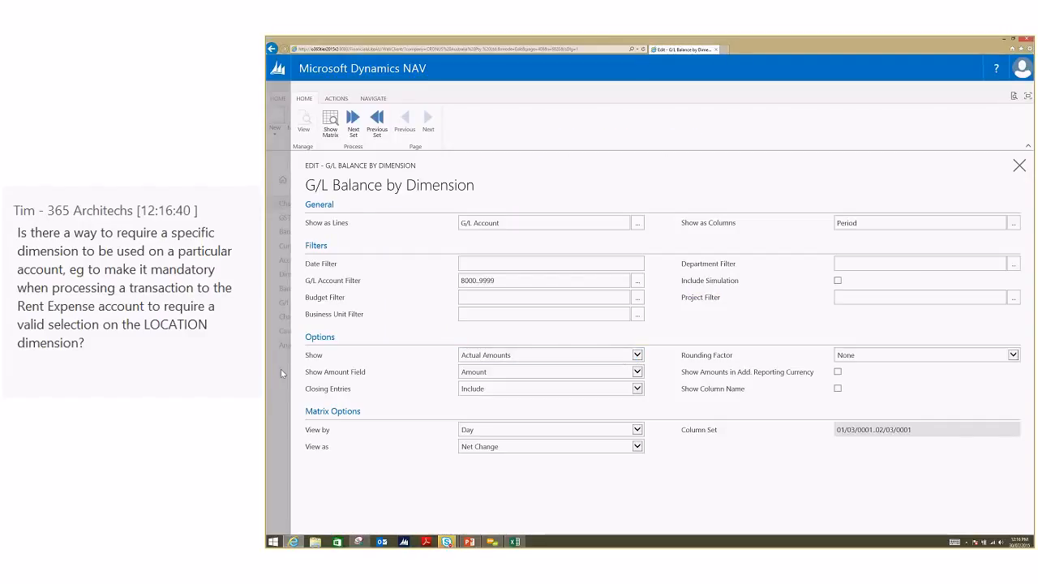
key(Escape)
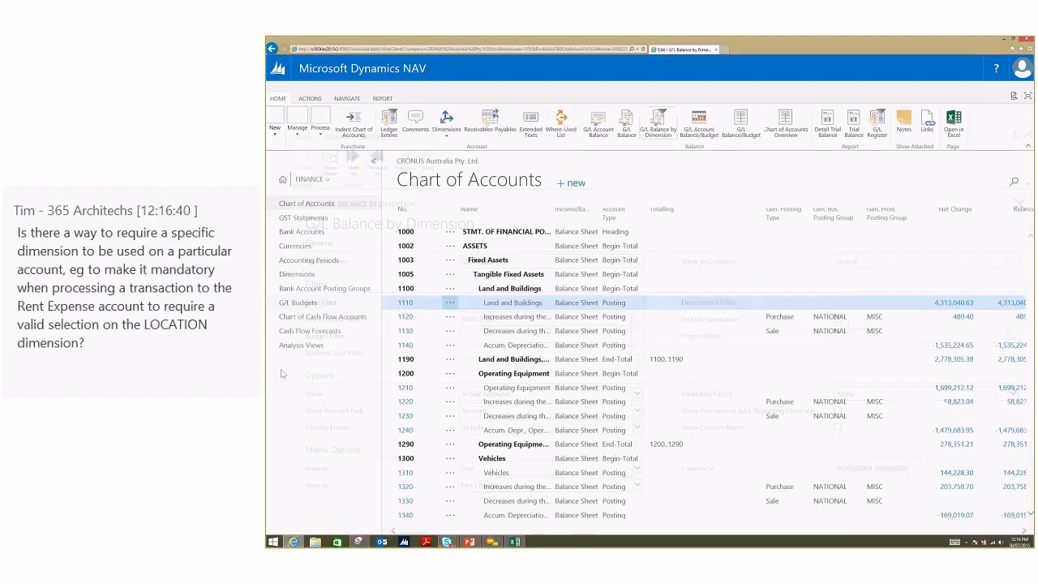
click(335, 303)
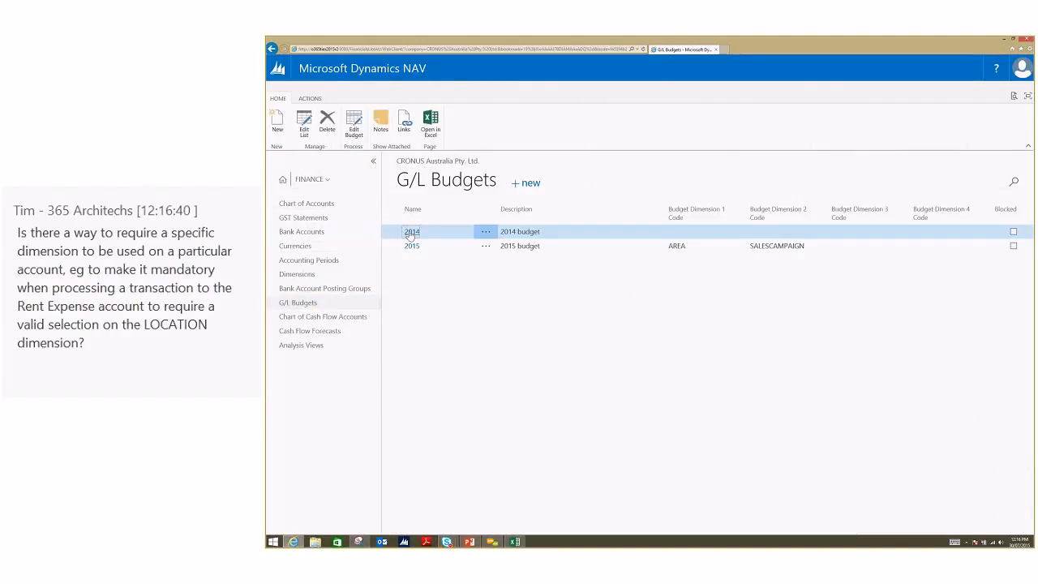
click(355, 126)
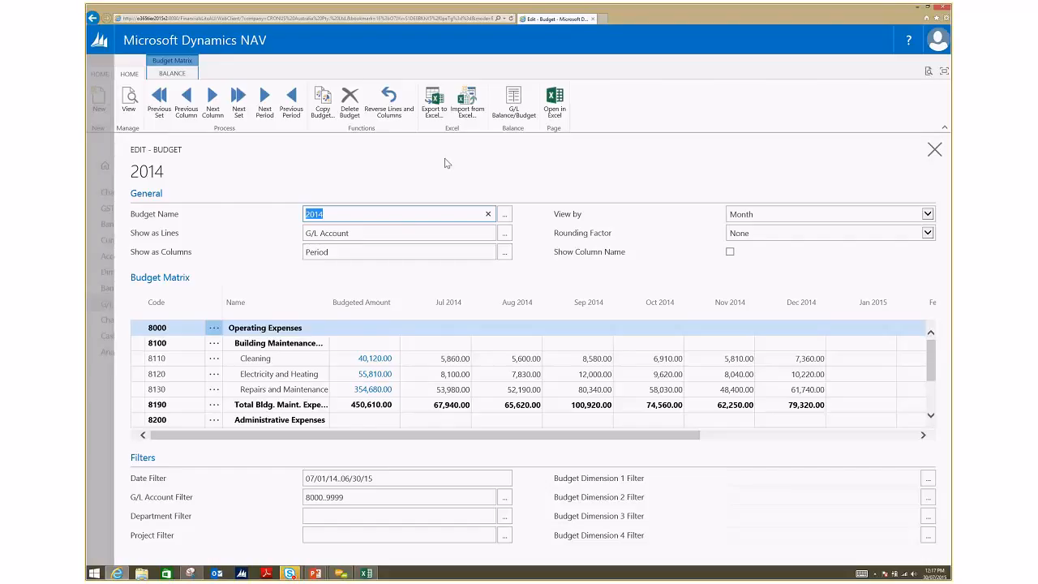
Step: Set the Department Filter of the 2014 budget to SALES
click(509, 520)
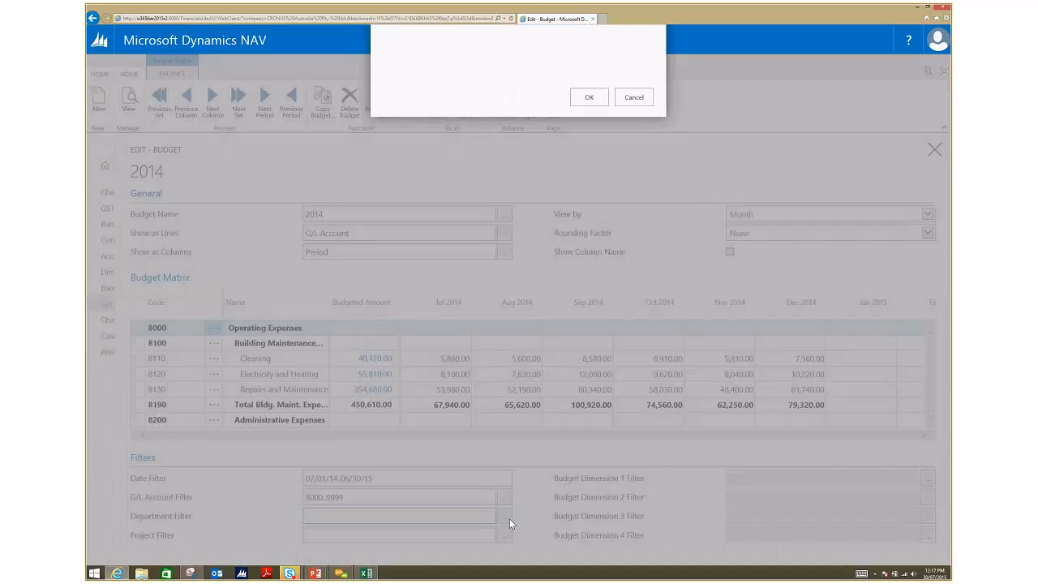
click(439, 215)
click(587, 270)
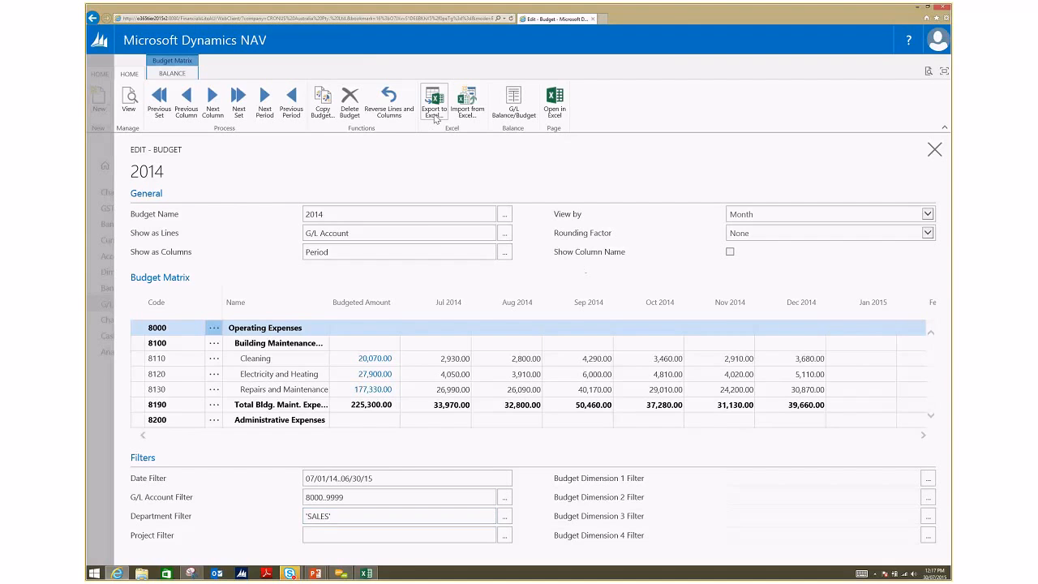
Step: Export the budget to Excel with start date 1/1/2014, 12 periods and period length 1m, and open the resulting workbook maximized
click(434, 108)
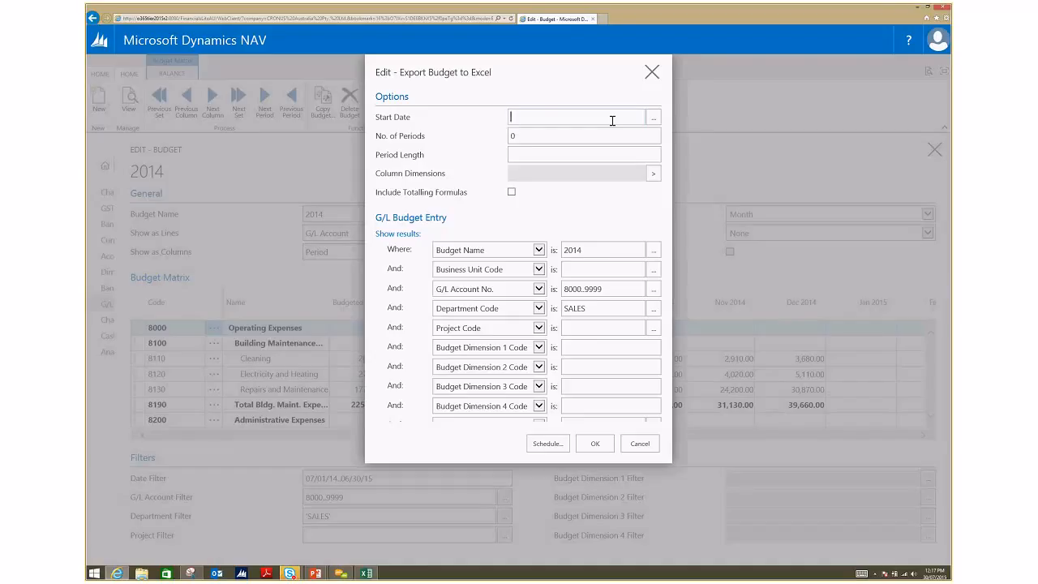
text(010114)
key(Tab)
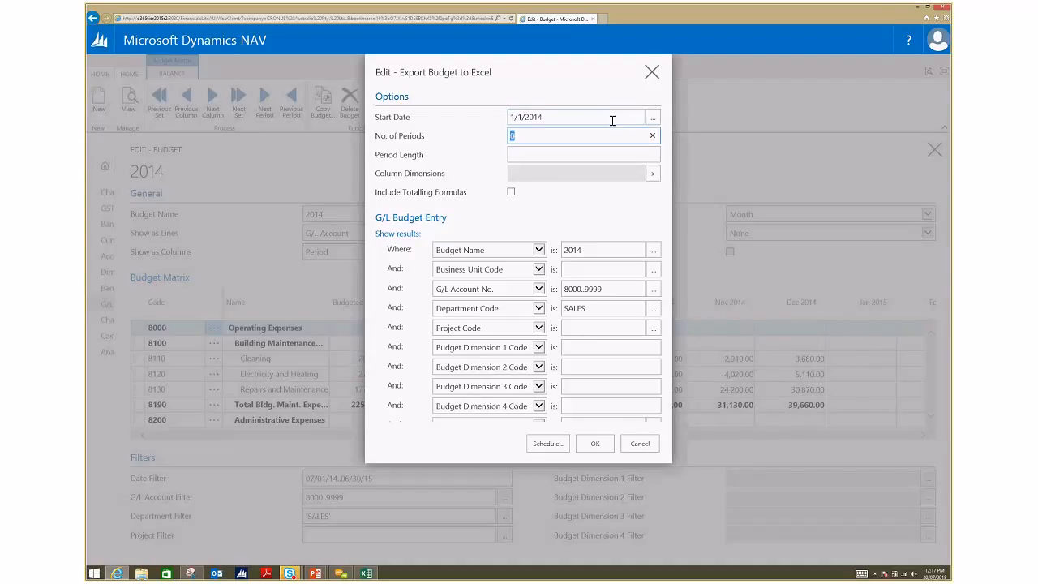
text(12)
click(522, 154)
text(1m)
key(Tab)
click(607, 450)
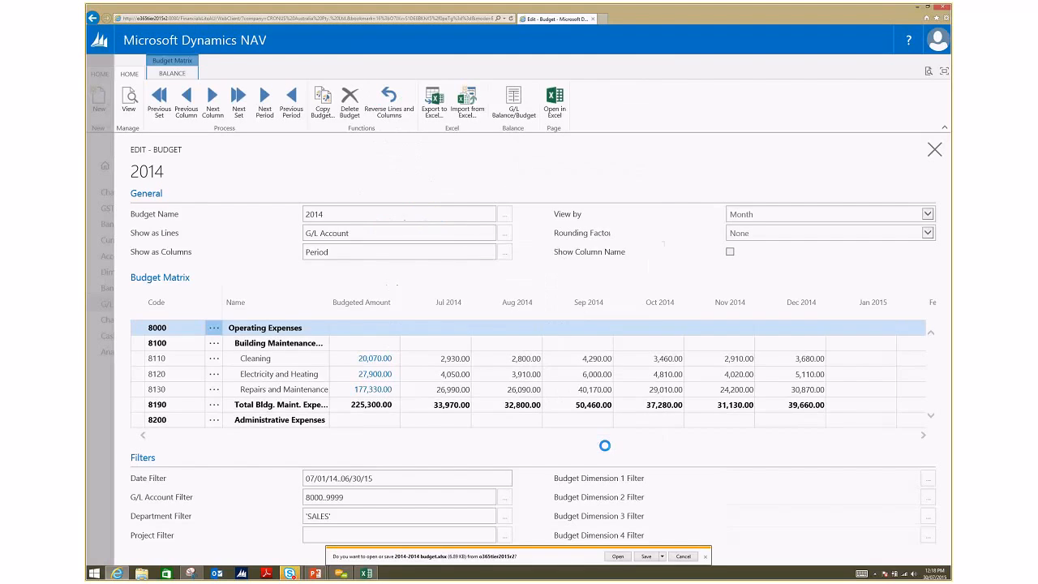
click(617, 556)
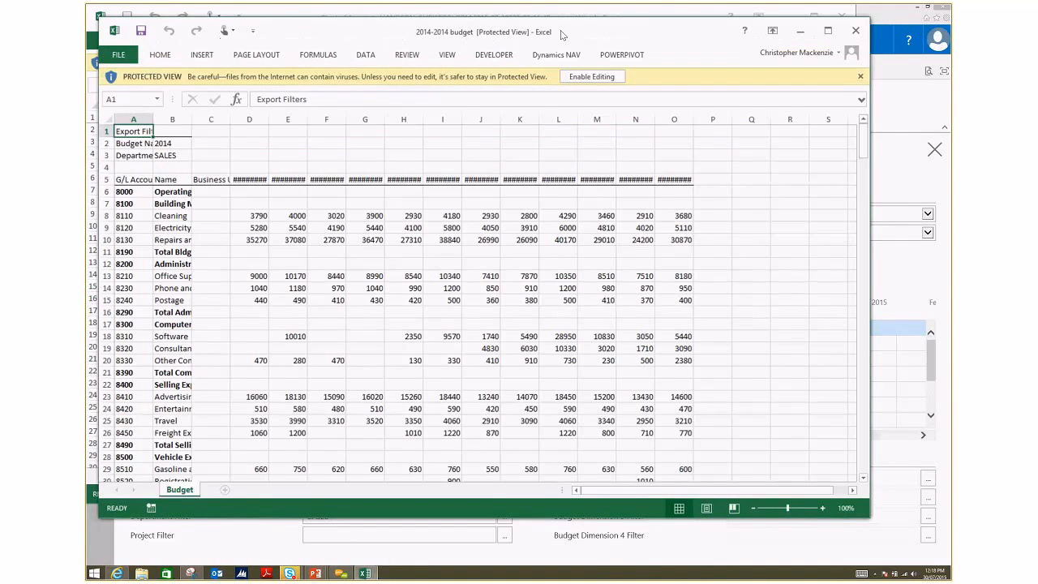
double_click(561, 30)
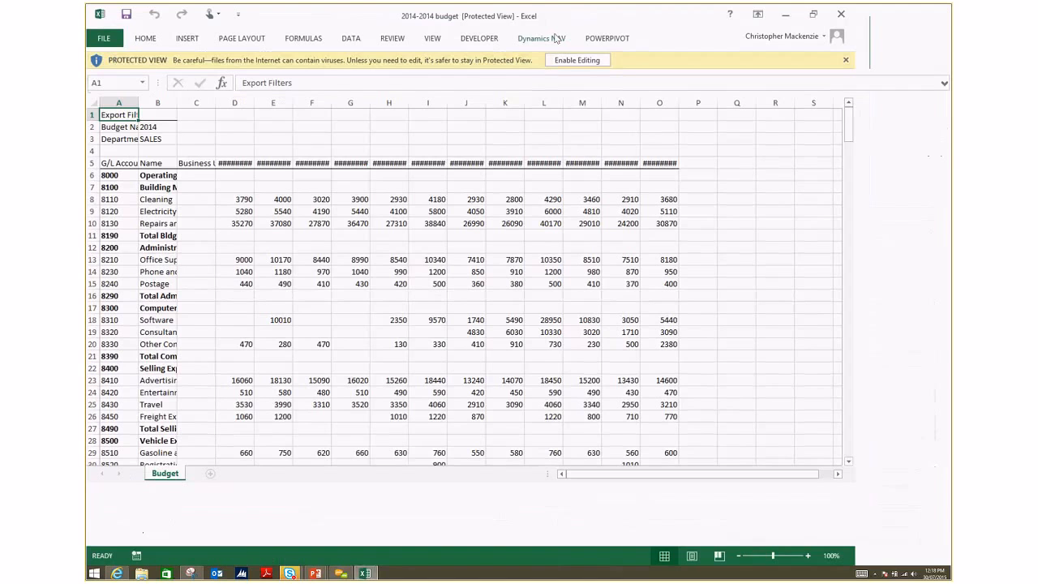
Step: AutoFit the width of the monthly date columns D to O, and enable editing for the exported budget workbook
click(147, 40)
click(722, 77)
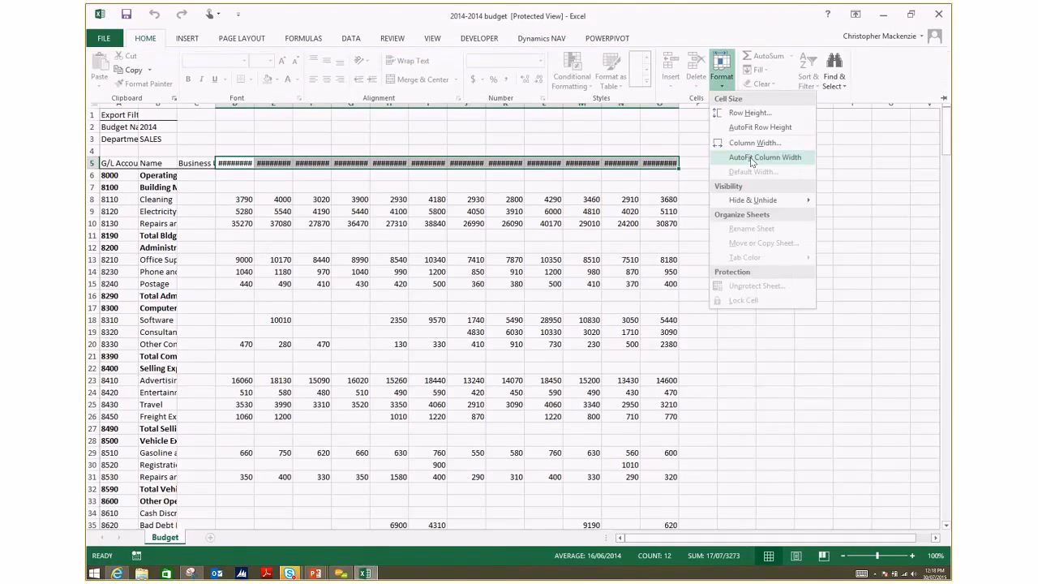
click(752, 159)
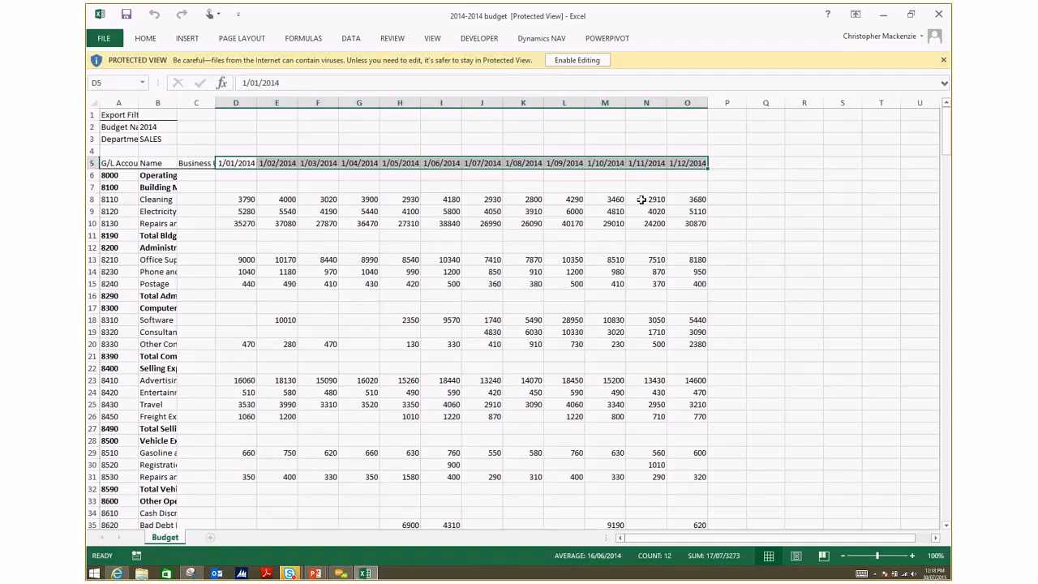
click(606, 61)
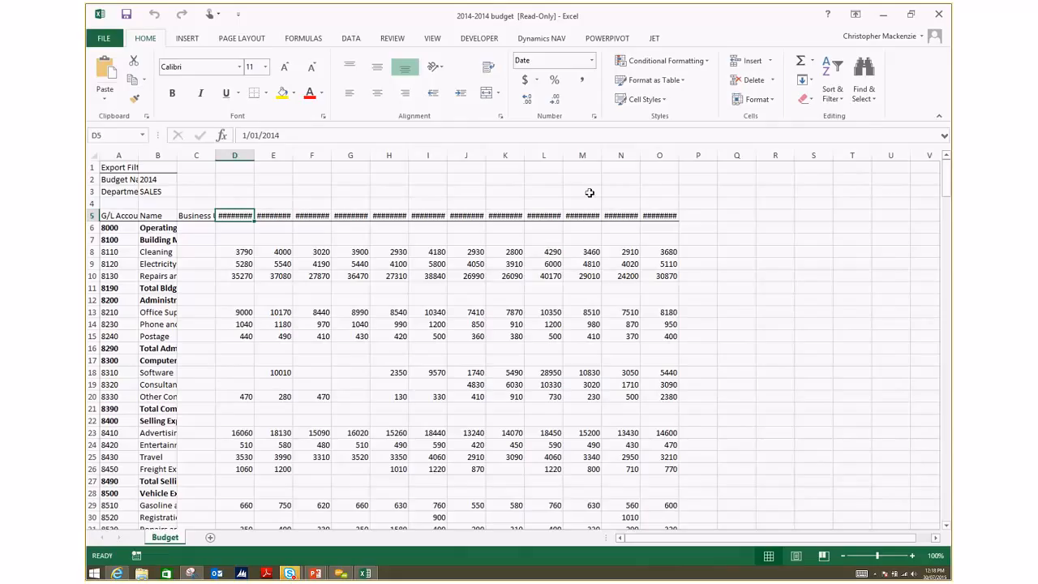
Step: Switch back to Dynamics NAV and review the entry options for importing a budget from Excel without running the import
click(892, 24)
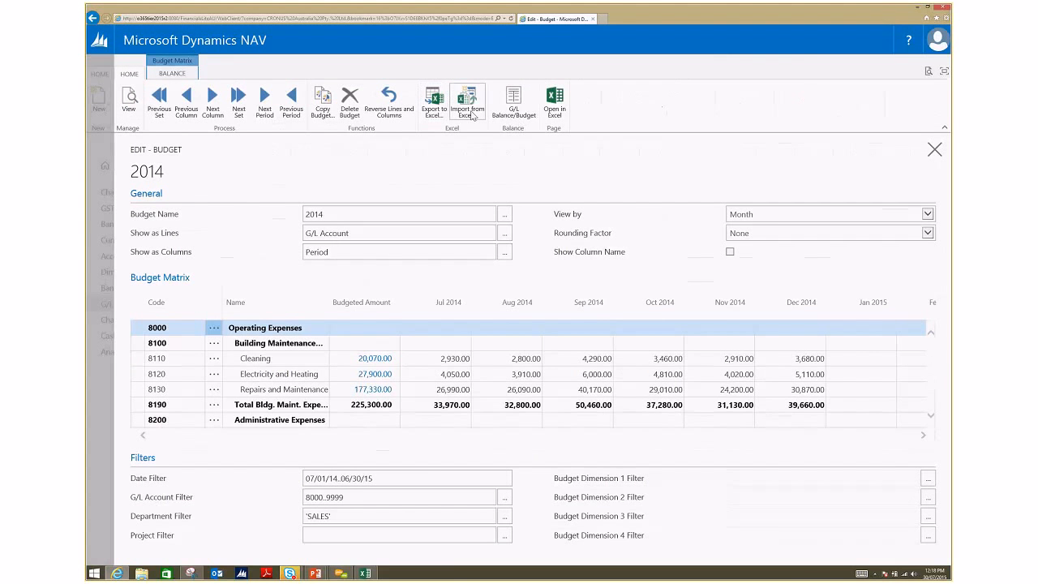
click(468, 111)
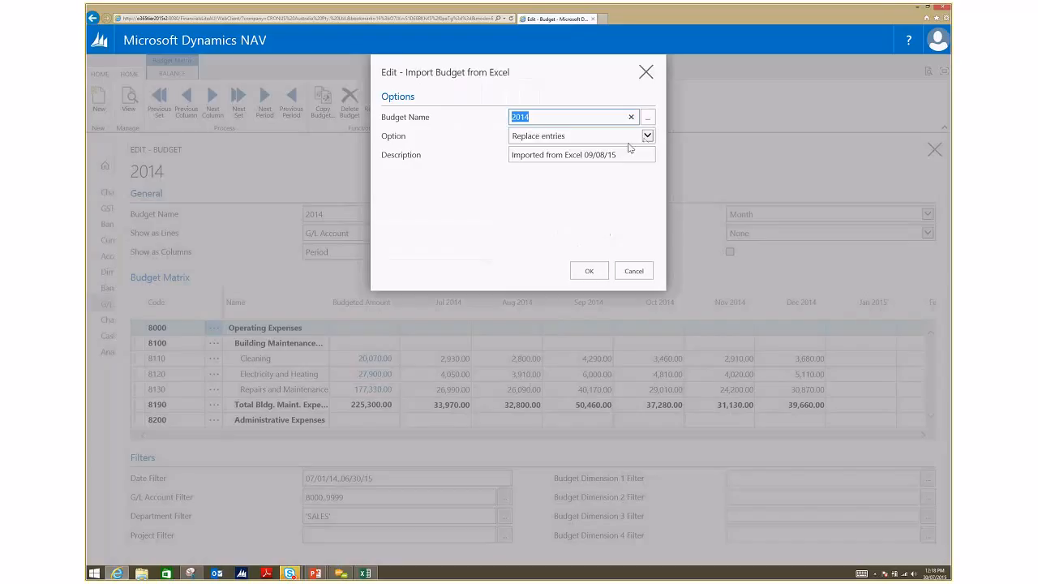
click(646, 136)
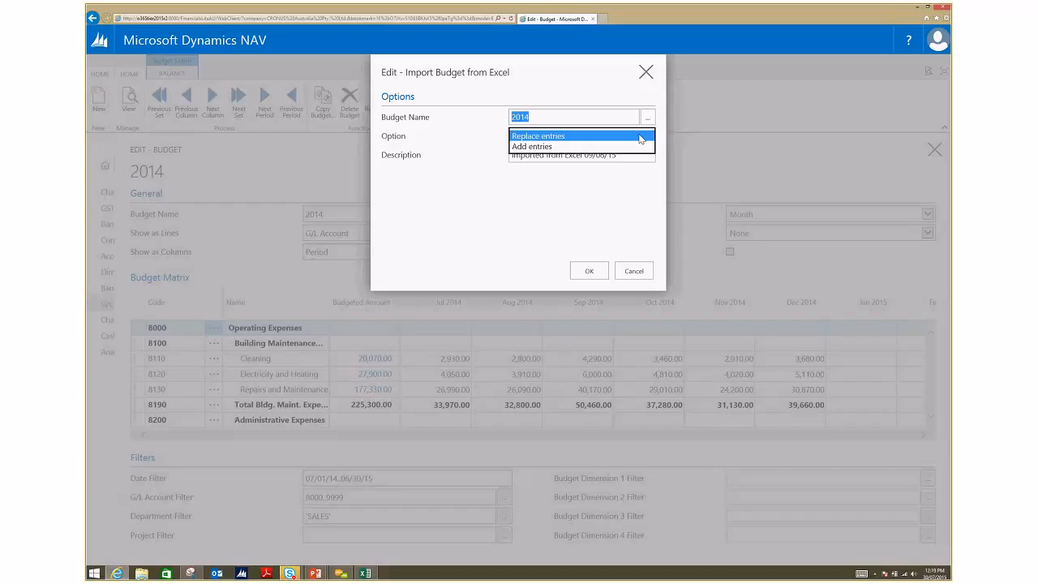
click(639, 198)
click(633, 271)
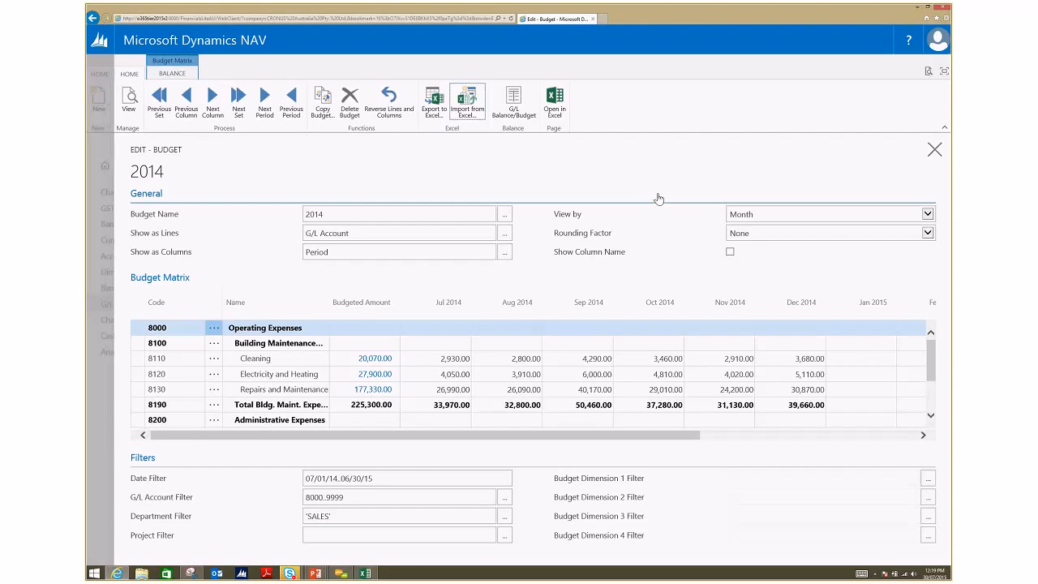
Step: Start copying a G/L budget, with G/L Budget Entry as the source and 2014 as the budget to copy from
click(328, 105)
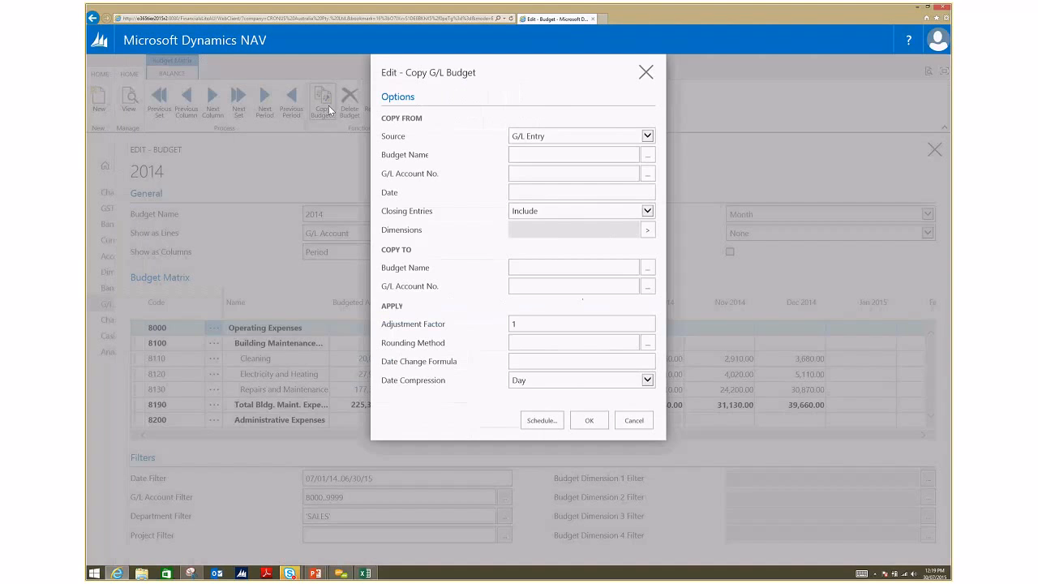
click(647, 135)
click(641, 147)
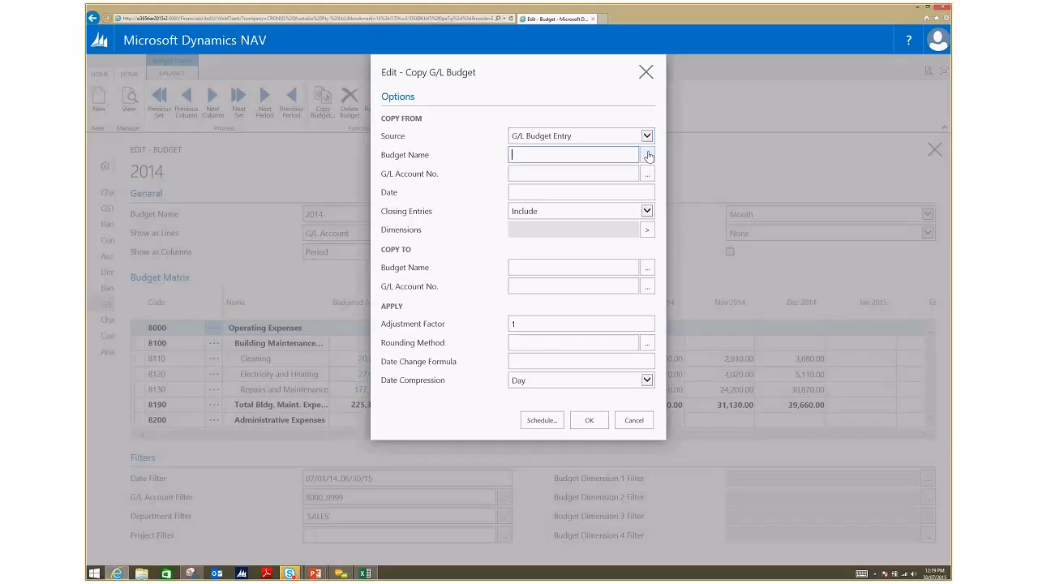
click(648, 155)
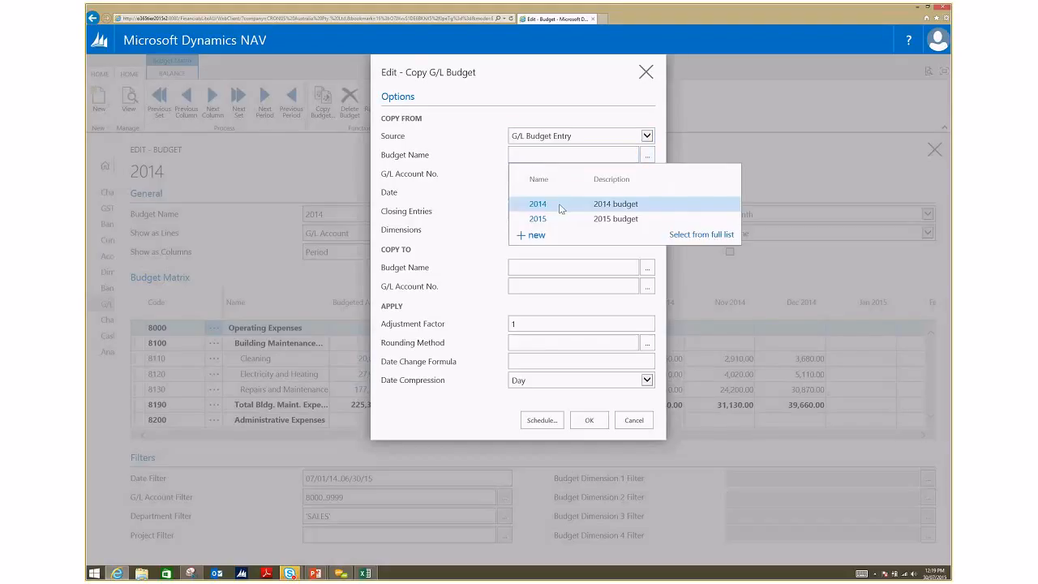
click(539, 205)
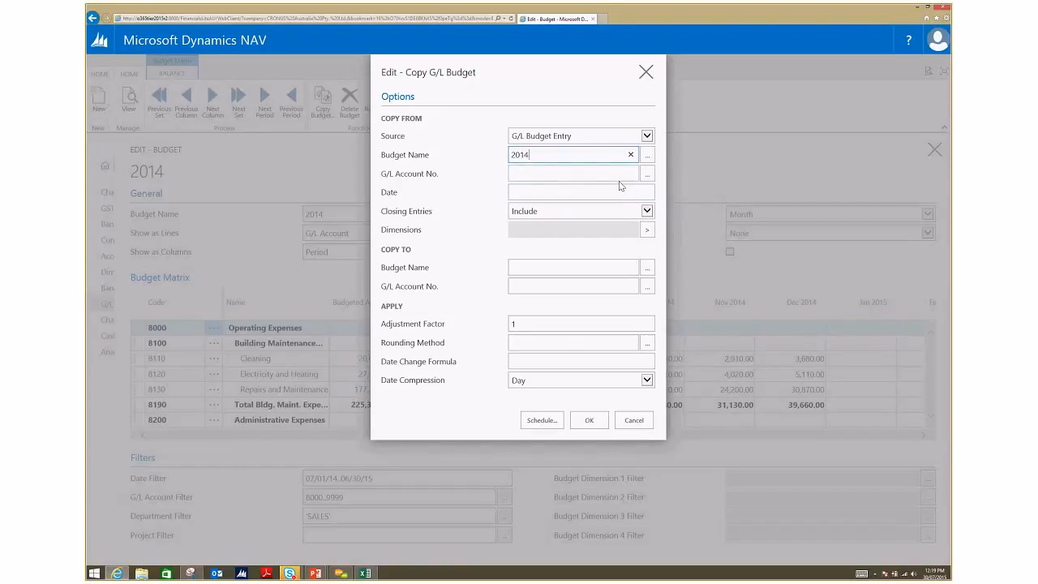
Step: Set the budget to copy to as 2015 and the adjustment factor to 1.2
click(648, 270)
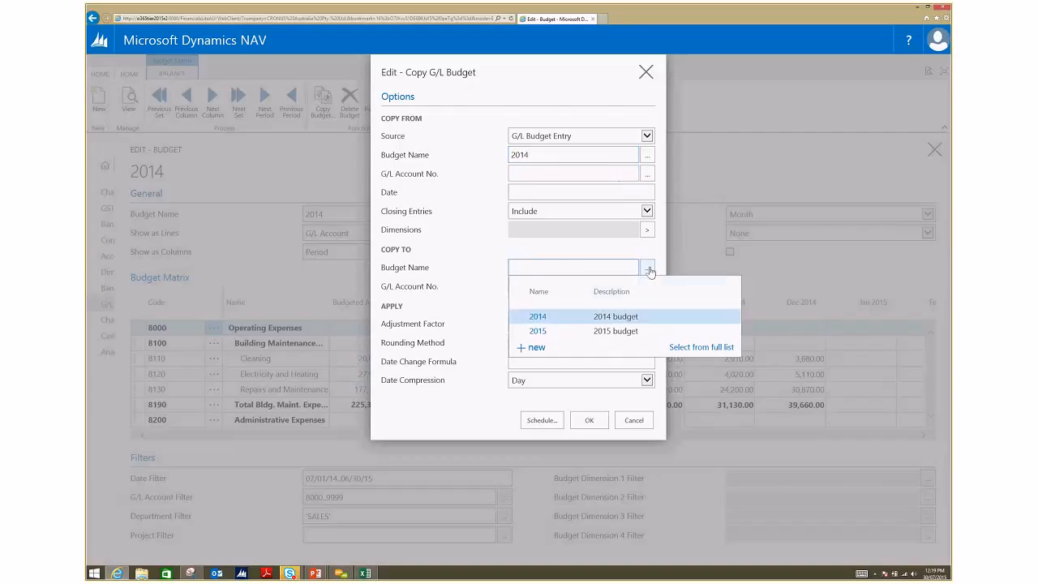
click(548, 335)
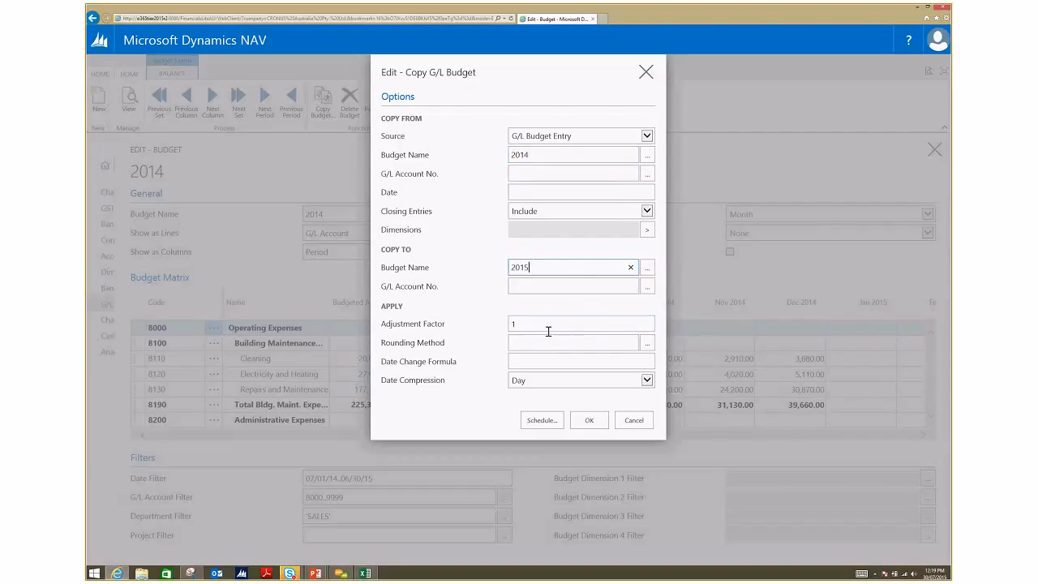
click(558, 323)
text(1.2)
key(Tab)
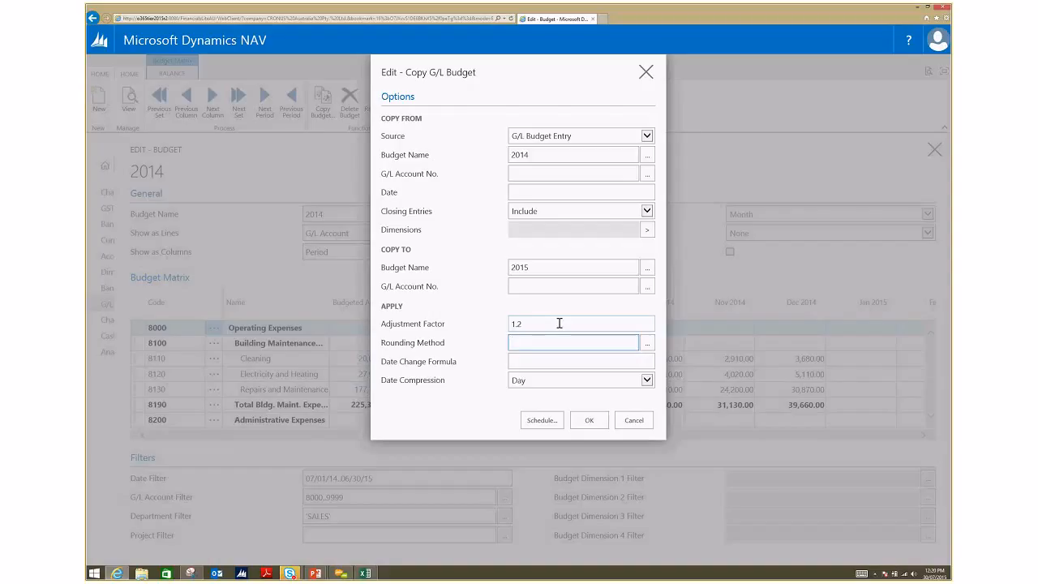
Step: Set the budget copy's date change formula to 1Y and its date compression to Month
key(Tab)
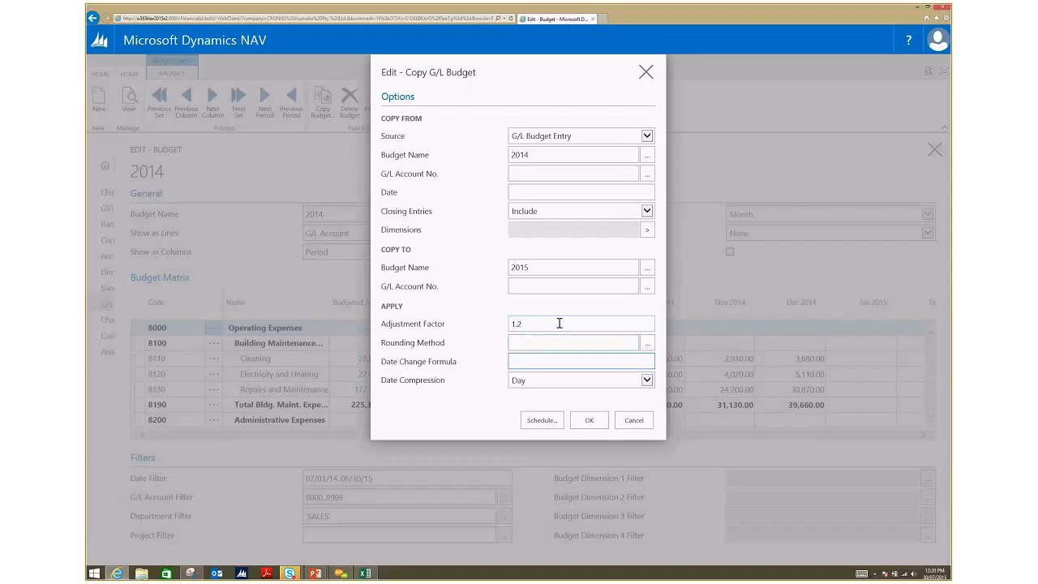
text(1Y)
key(Tab)
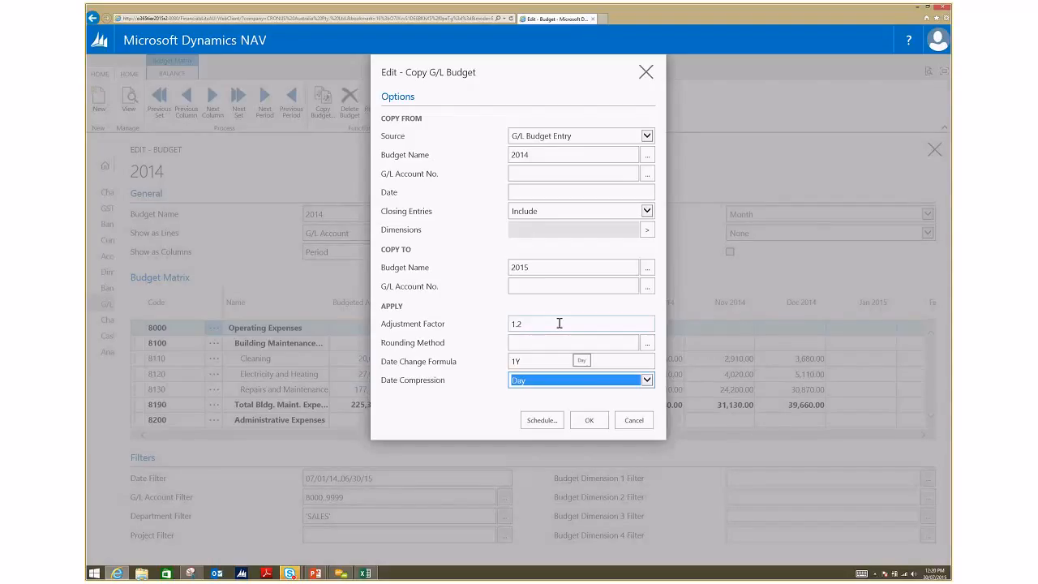
click(647, 380)
click(567, 400)
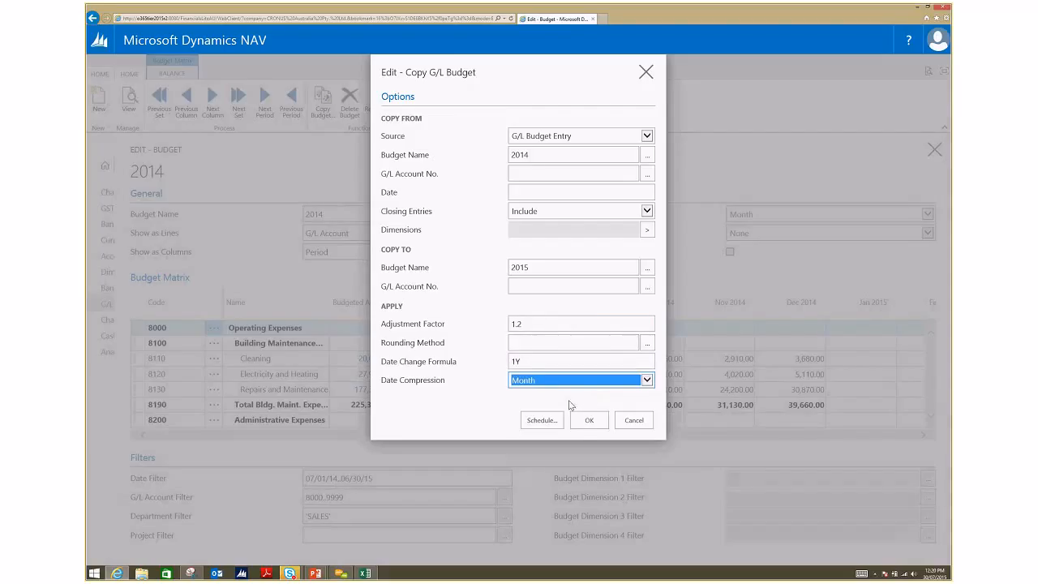
Step: Run the copy of the 2014 budget into 2015, and return to the G/L Budgets list
click(584, 421)
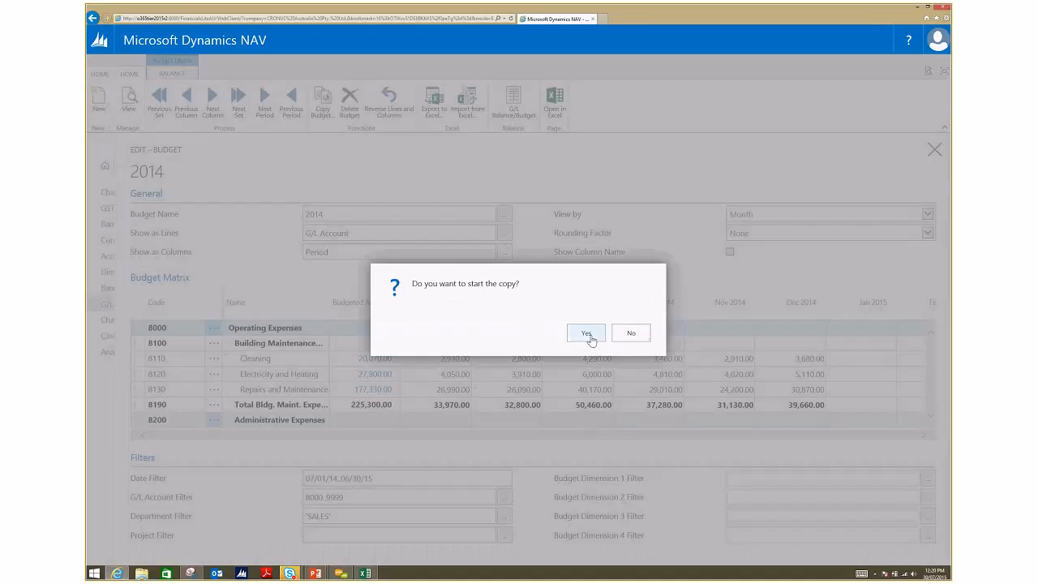
click(589, 335)
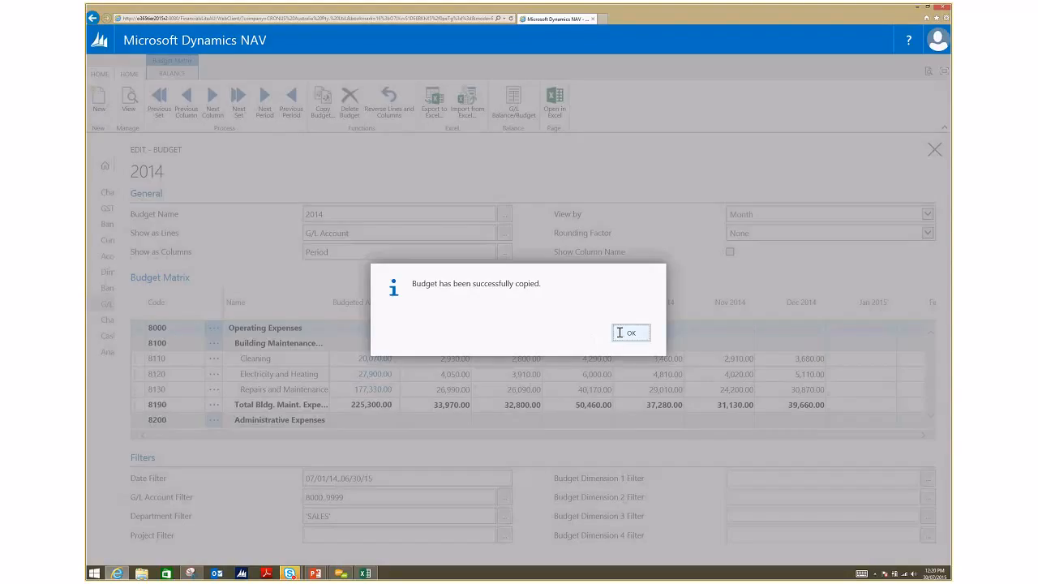
click(619, 332)
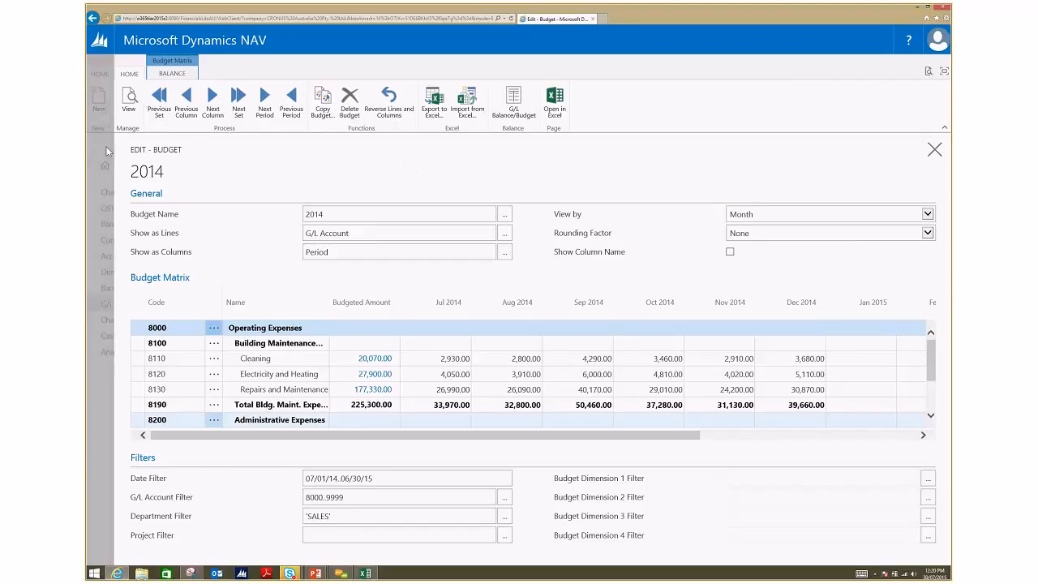
key(Escape)
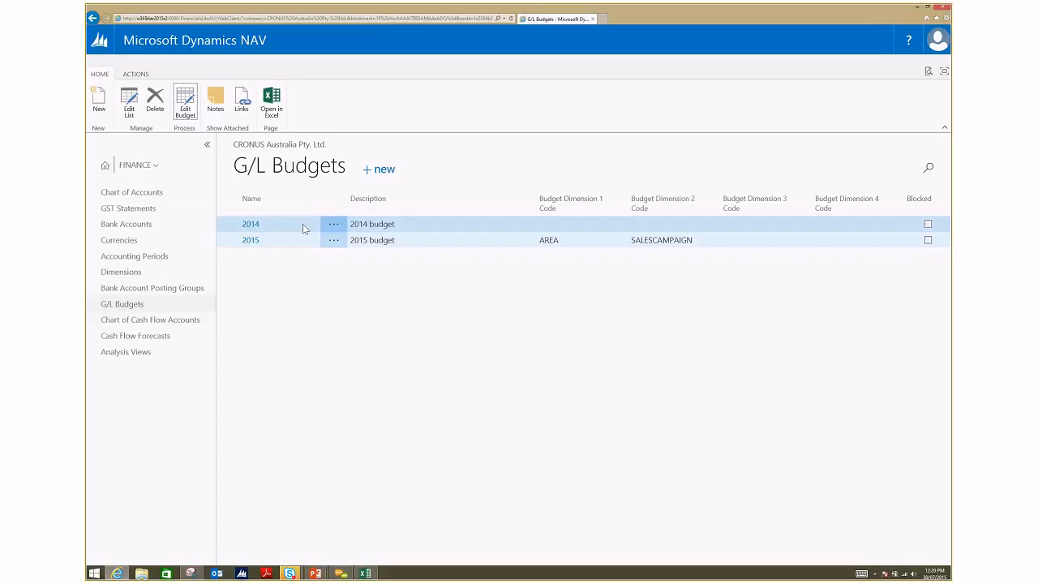
Step: Open the 2014 budget and review the monthly G/L account balance against budget for account 8110 Cleaning
click(253, 225)
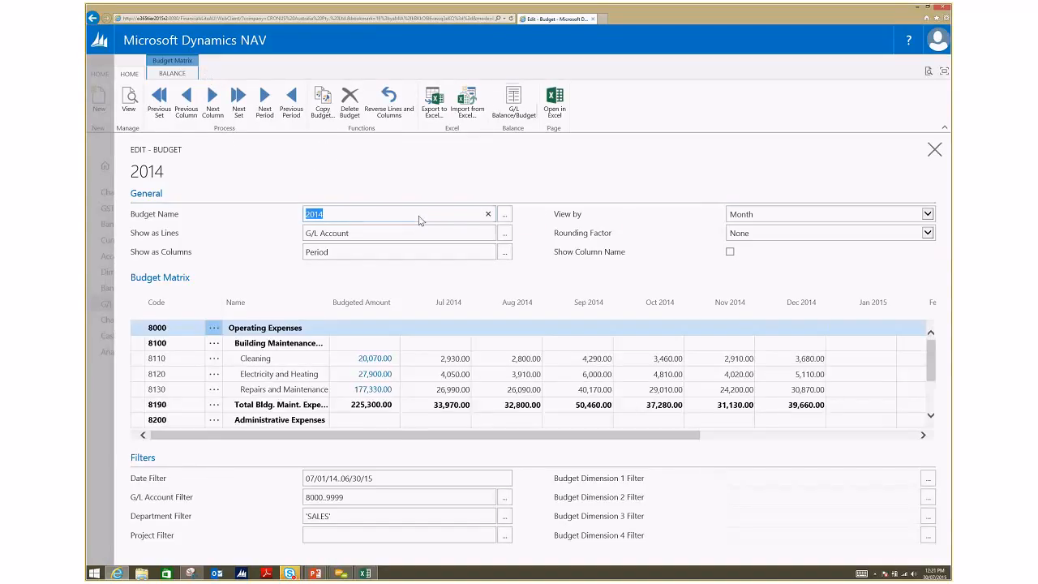
click(286, 358)
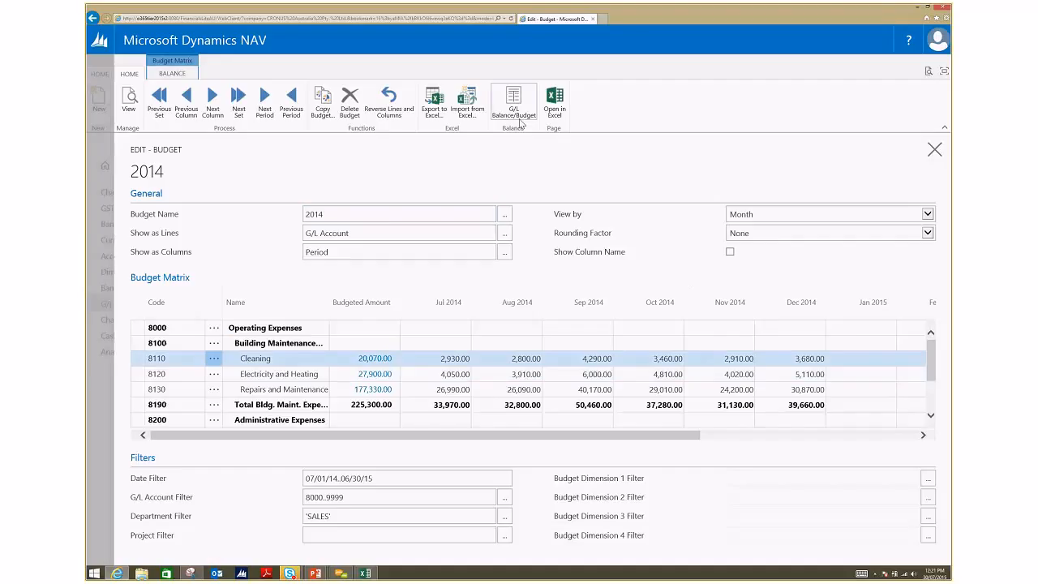
click(193, 74)
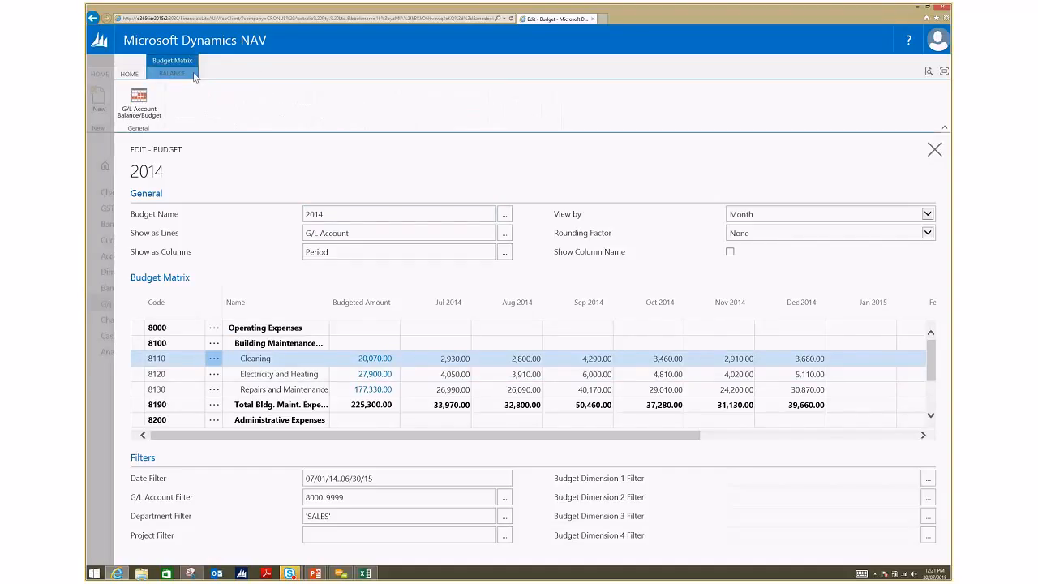
click(146, 99)
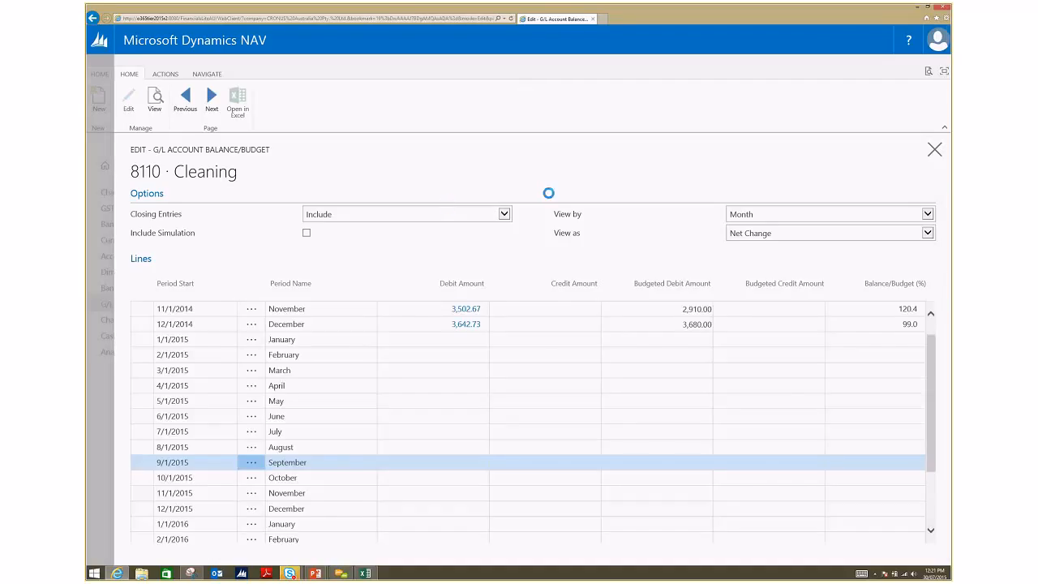
scroll(540, 382, up, 5)
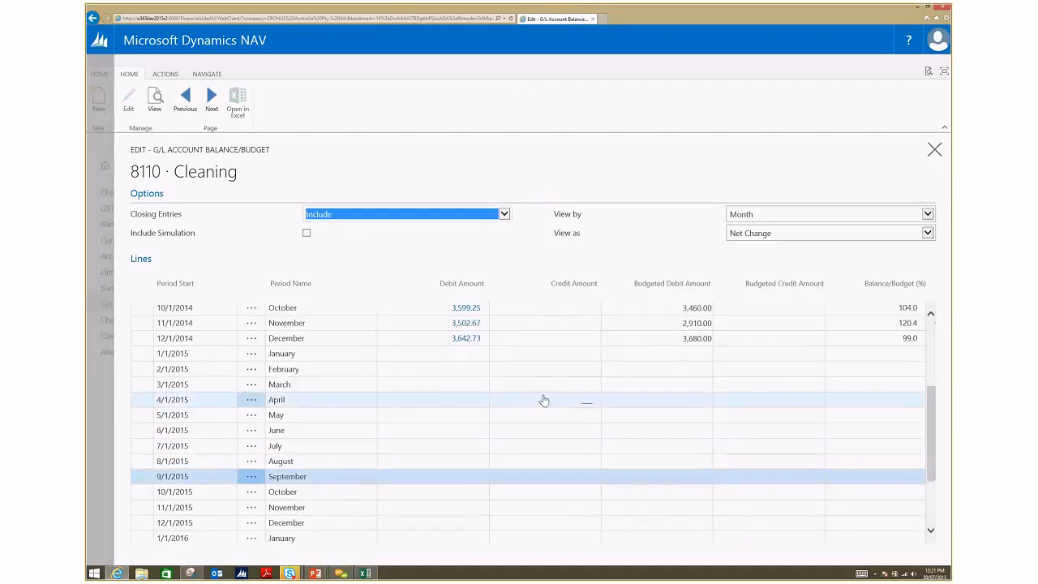
scroll(543, 401, up, 1)
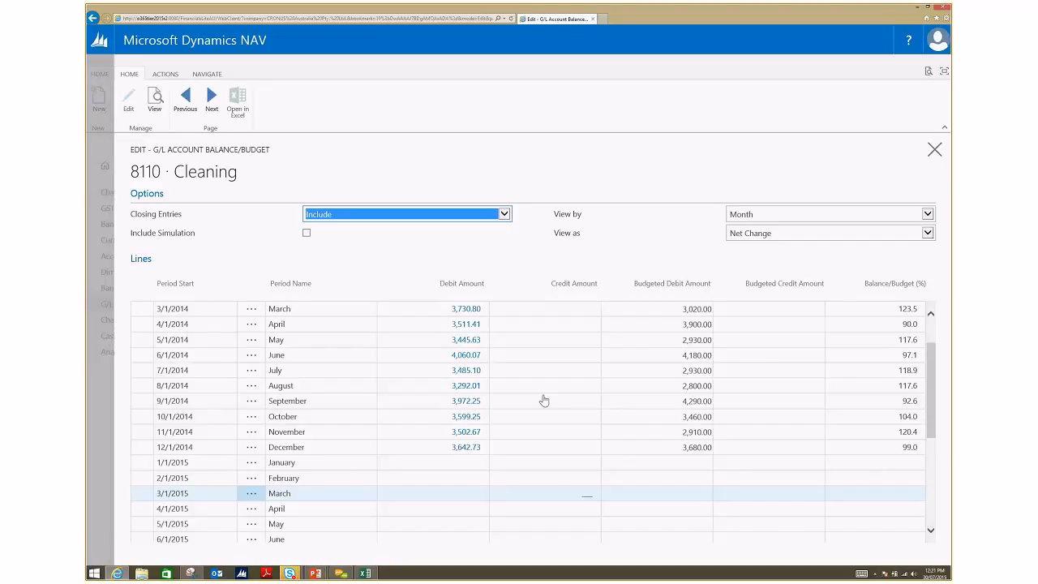
Step: Check the period options for viewing the balance/budget comparison without changing them, and return to the G/L Budgets list
click(926, 213)
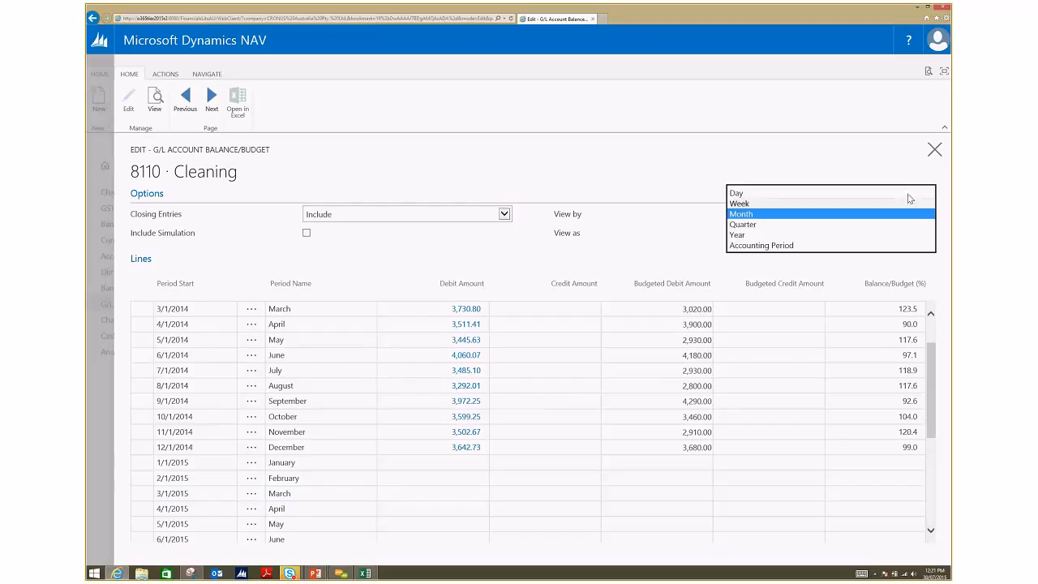
click(916, 179)
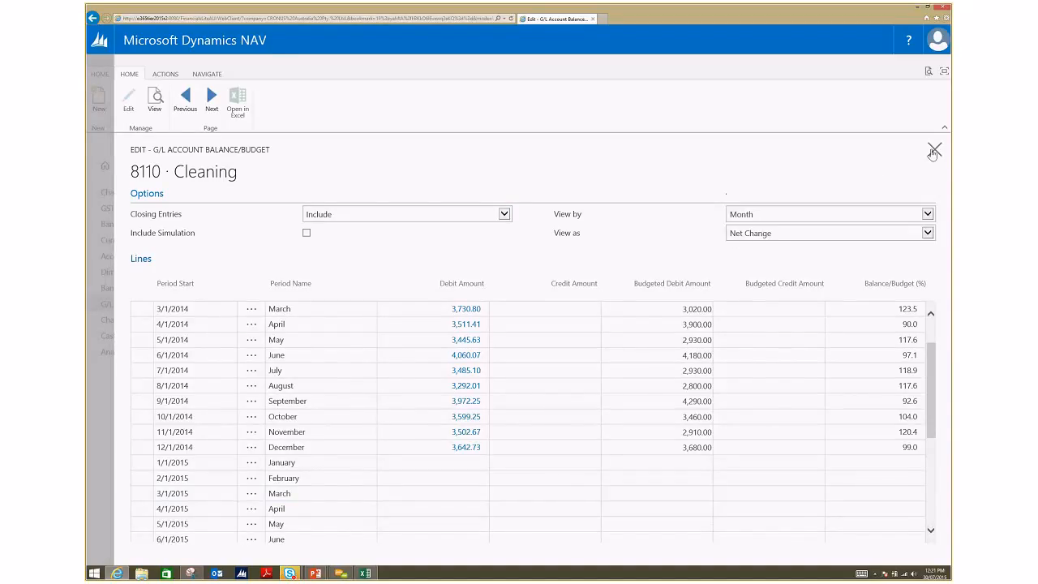
click(933, 151)
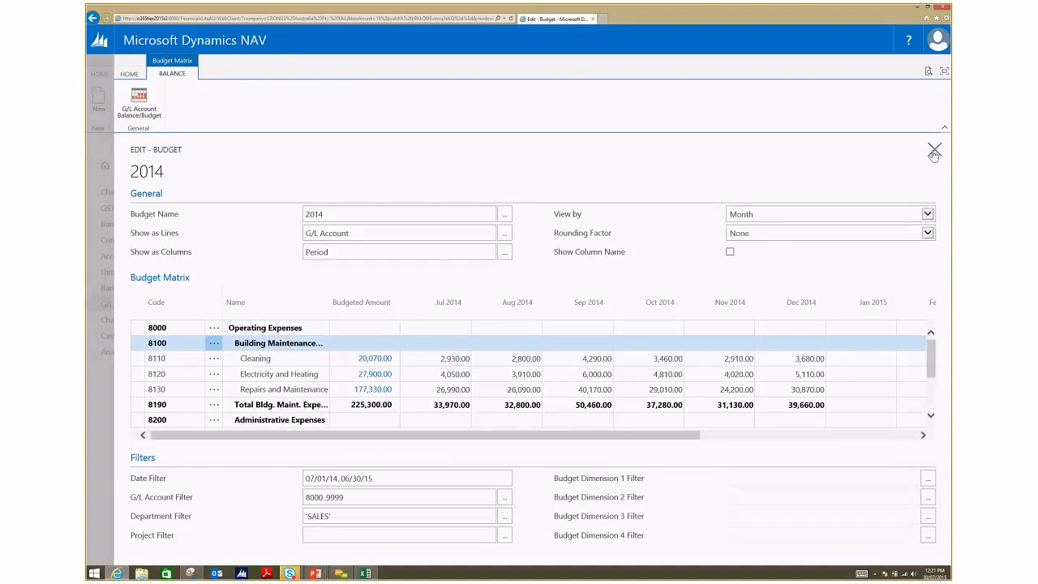
click(933, 153)
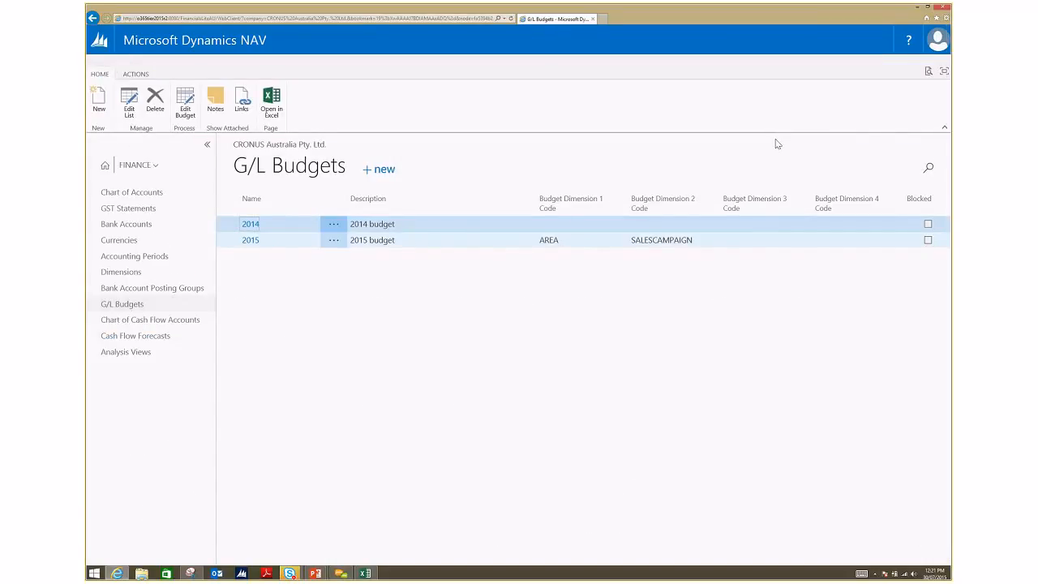
key(alt+Tab)
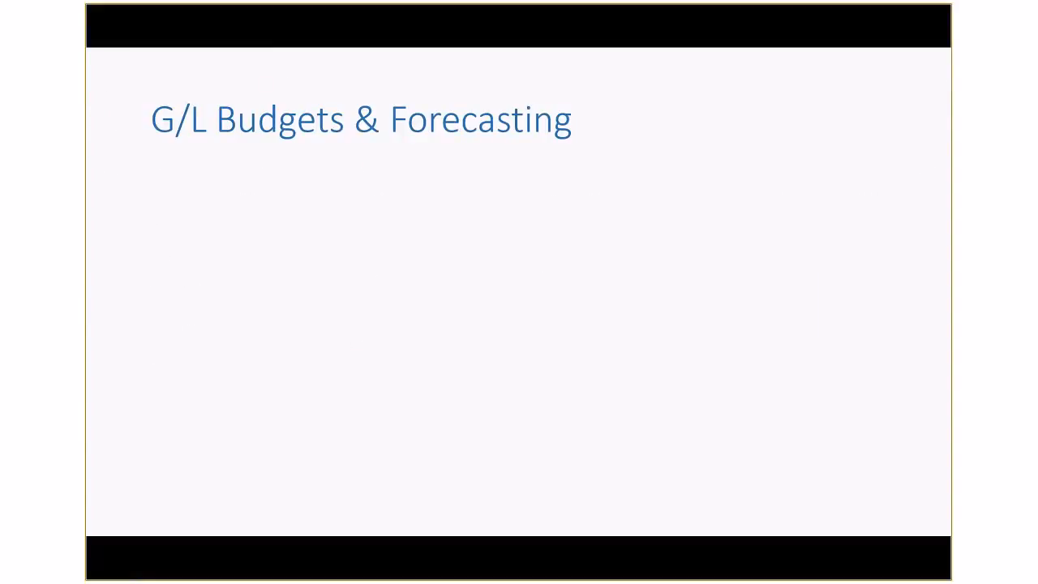
key(Right)
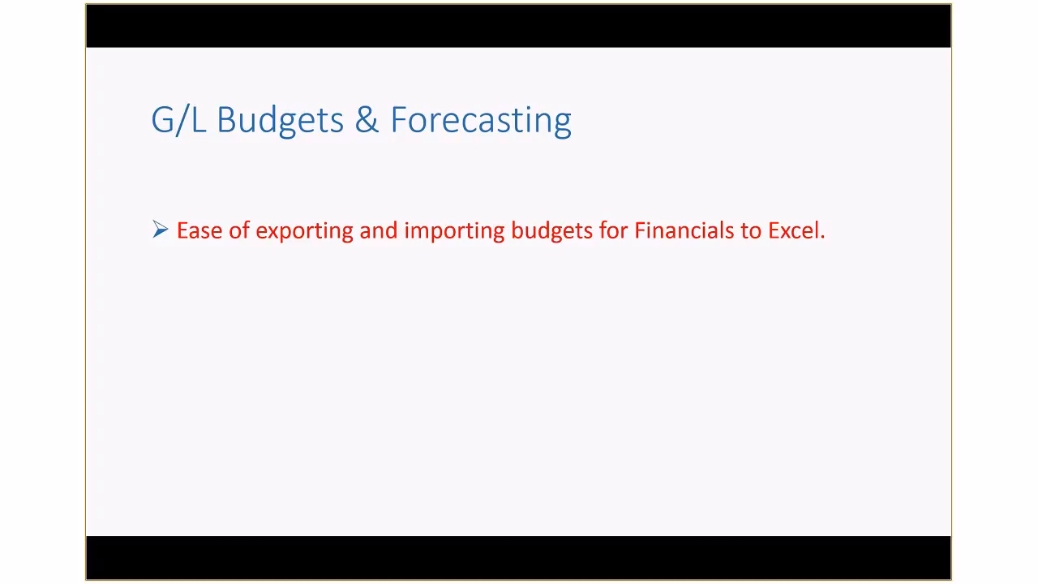
key(Right)
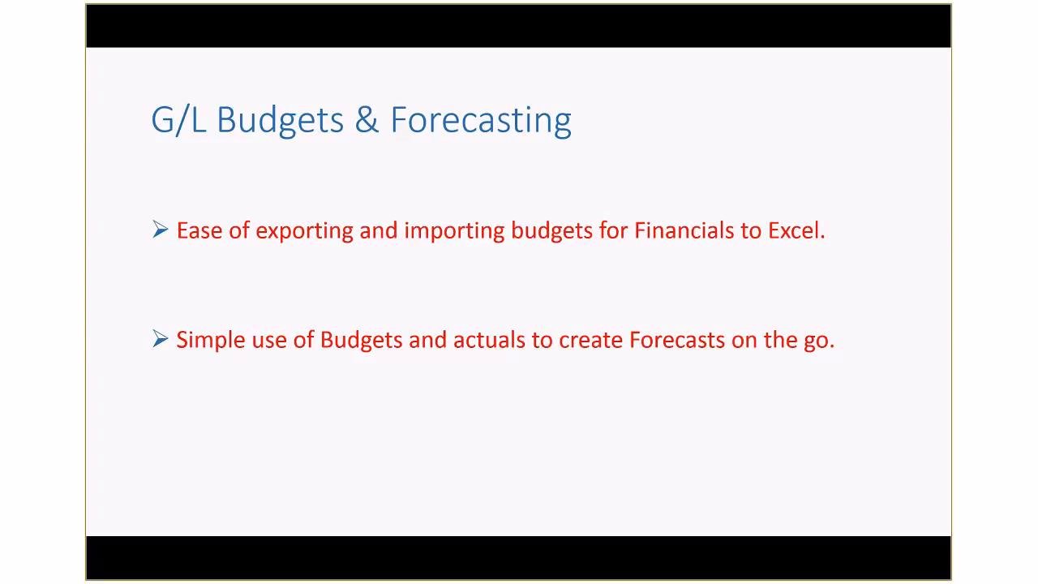
key(Right)
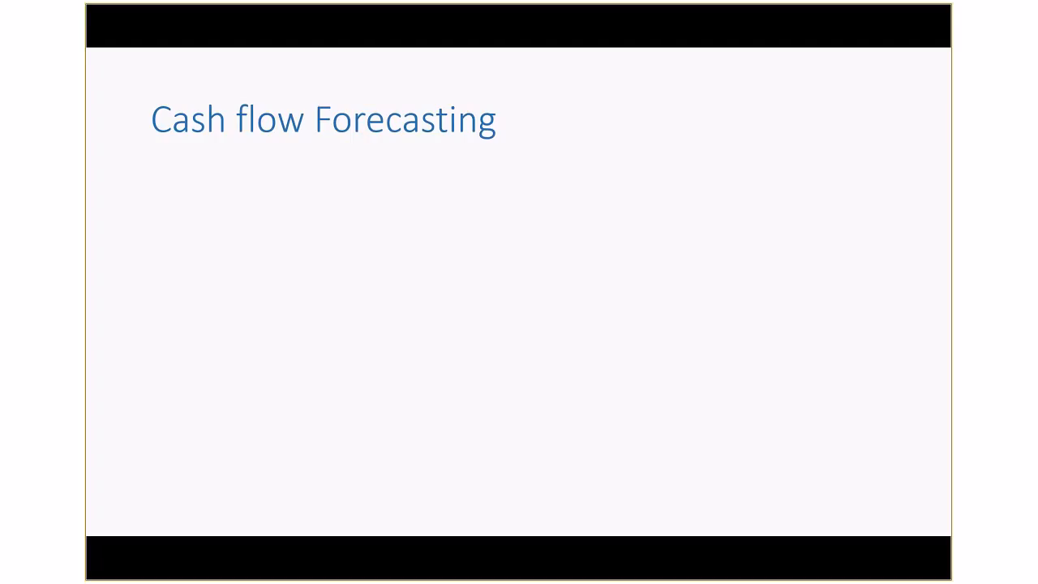
key(alt+Tab)
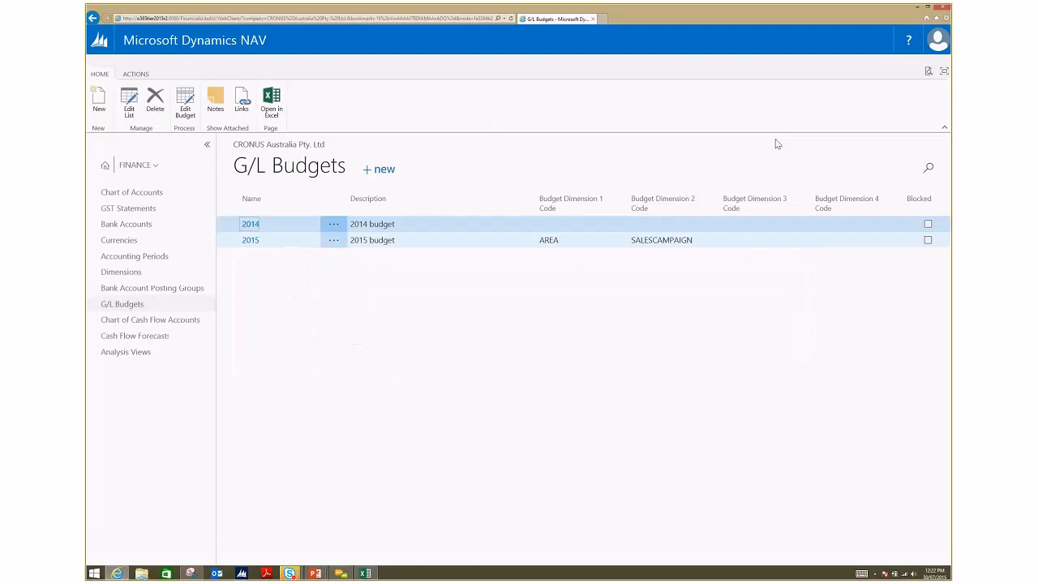
Step: Suggest cash flow worksheet lines for forecast CF100001, adding Purchase Orders and Cash Flow Manual Expenses to the included source types
click(194, 344)
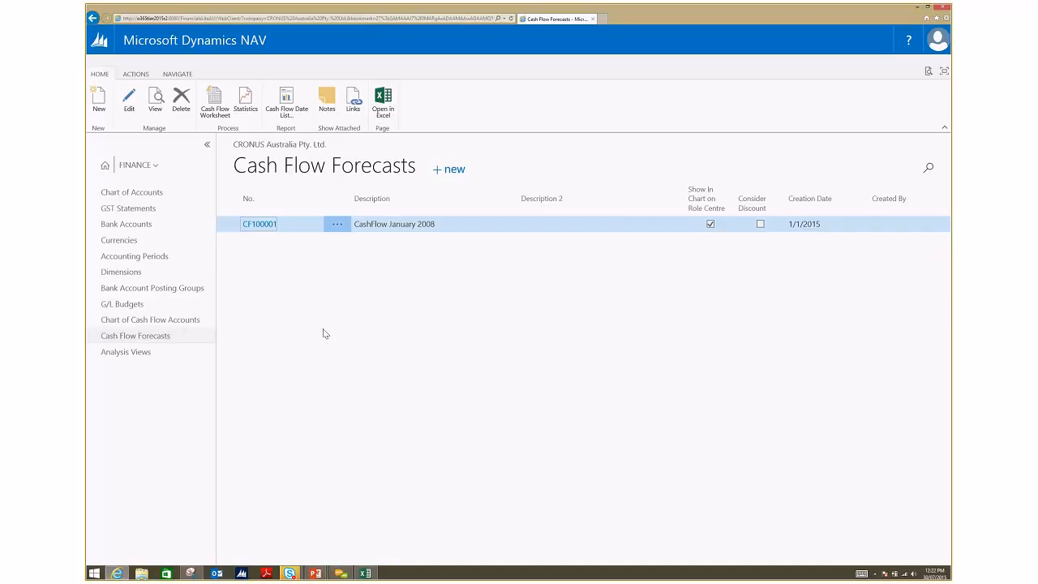
click(230, 118)
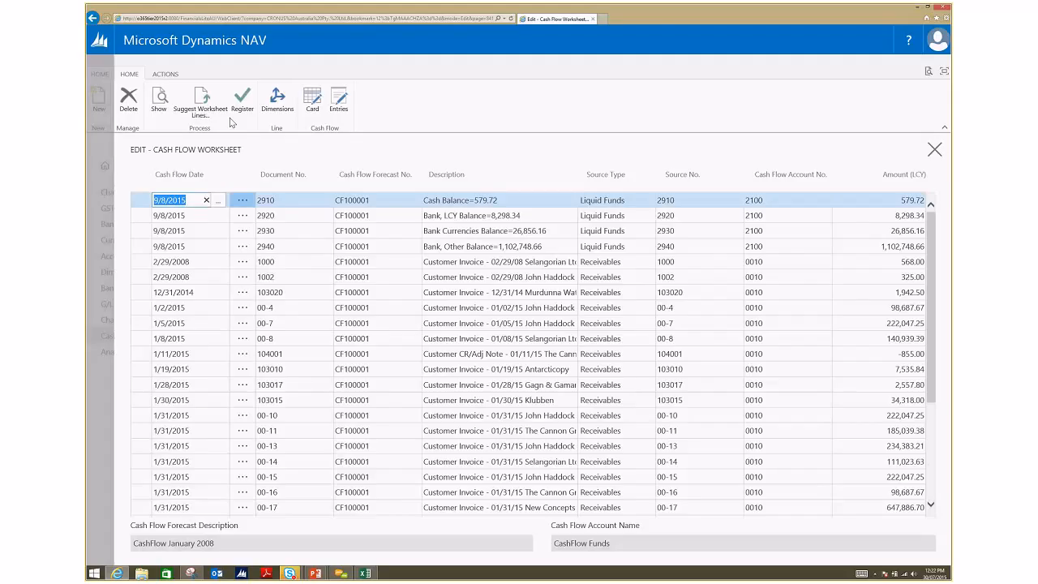
click(212, 123)
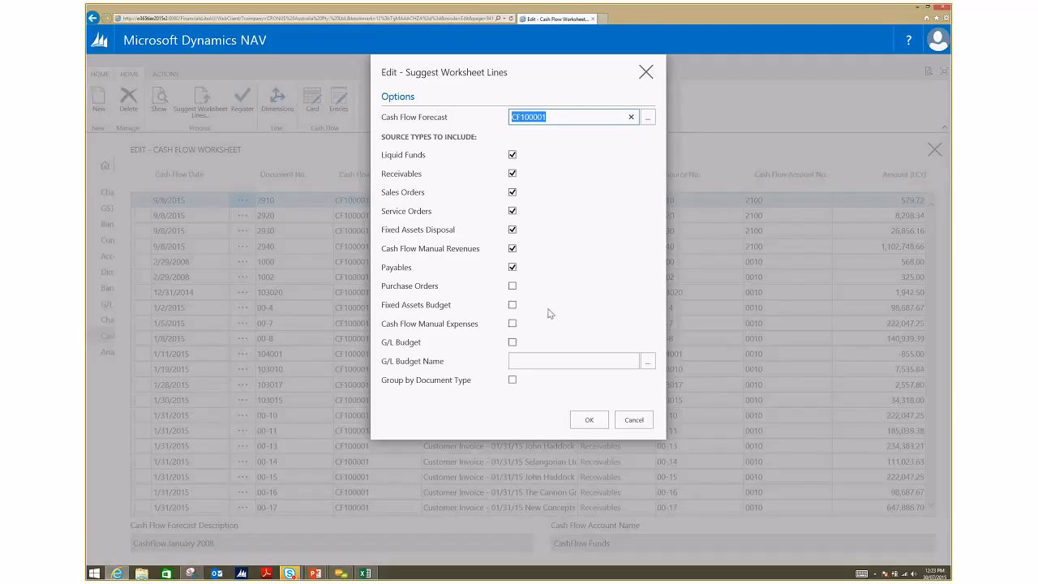
click(511, 286)
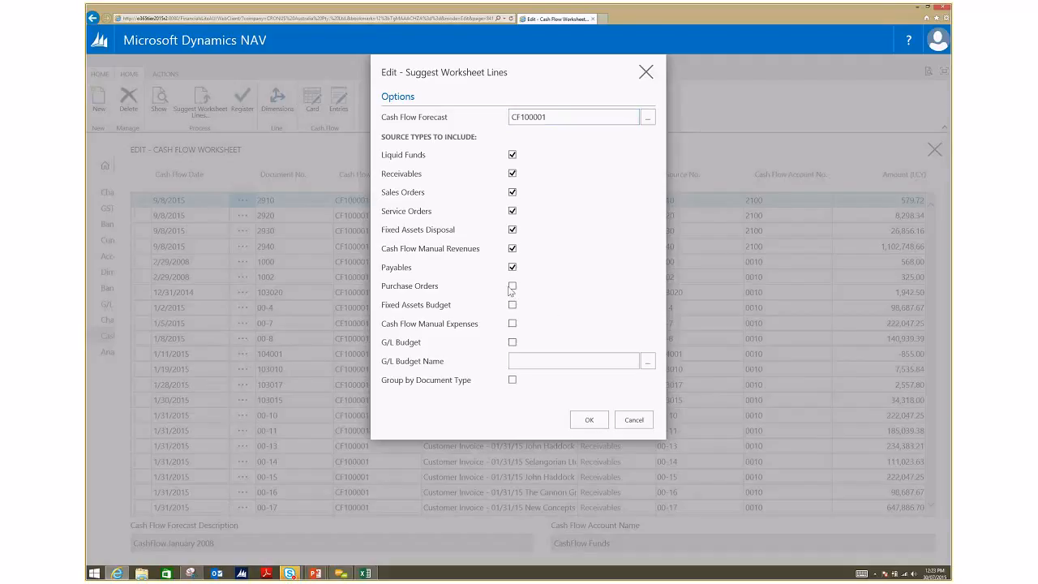
click(511, 322)
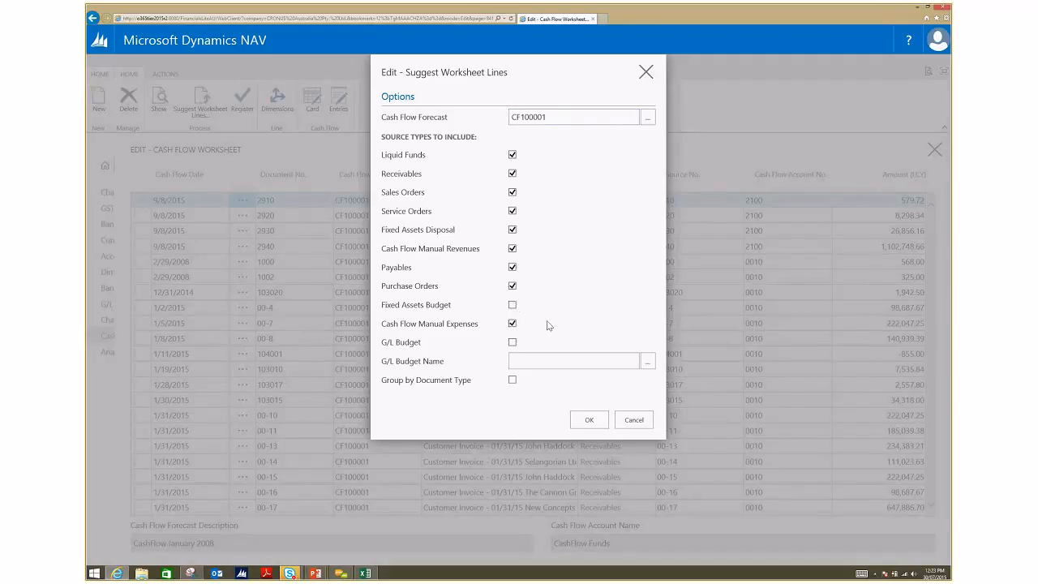
click(589, 420)
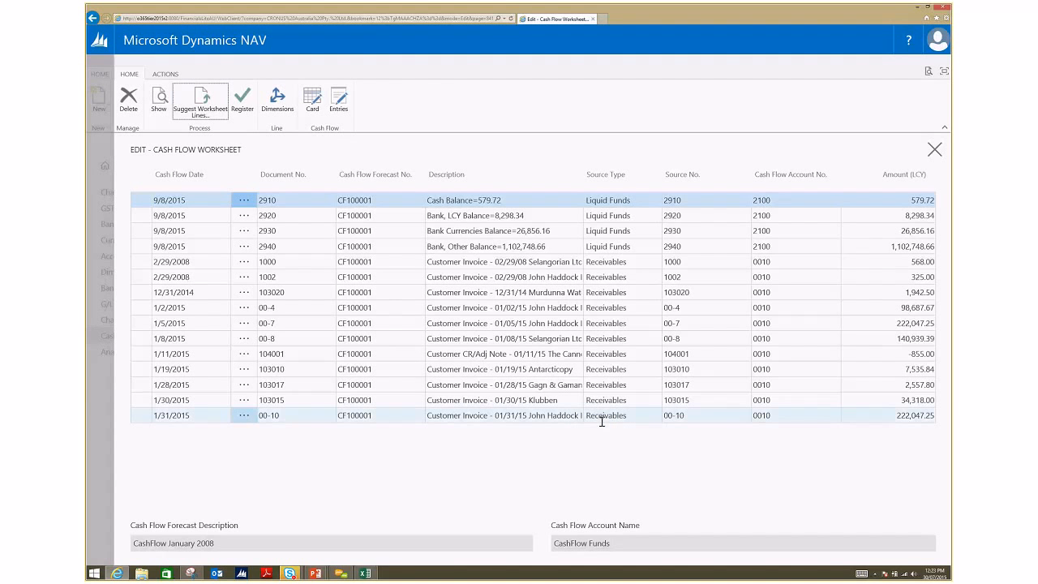
Step: Look through the suggested cash flow worksheet lines, and close the worksheet back to the Cash Flow Forecasts list
drag(934, 239, 930, 328)
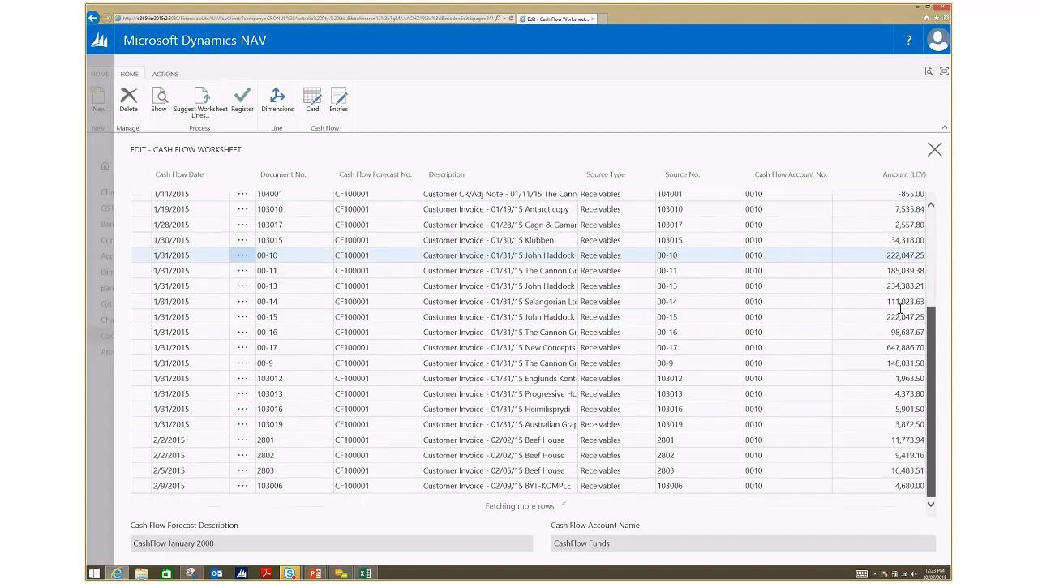
scroll(900, 308, down, 3)
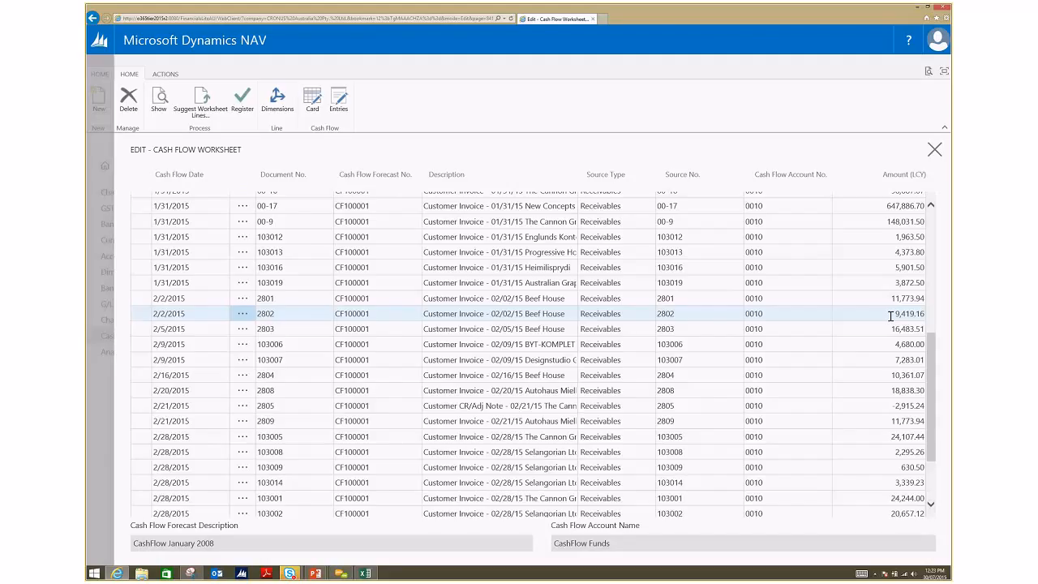
click(705, 513)
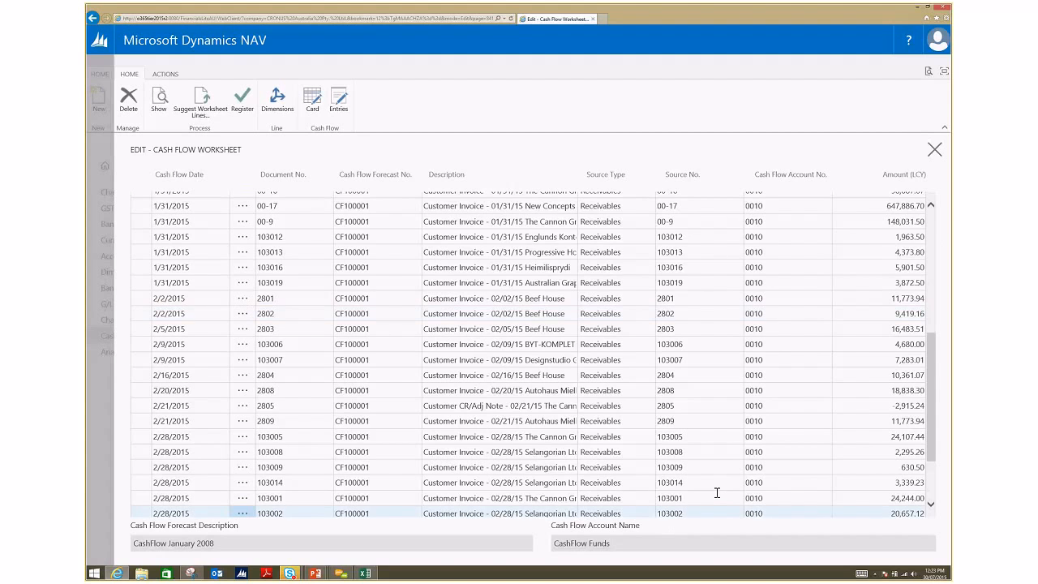
key(ctrl+Home)
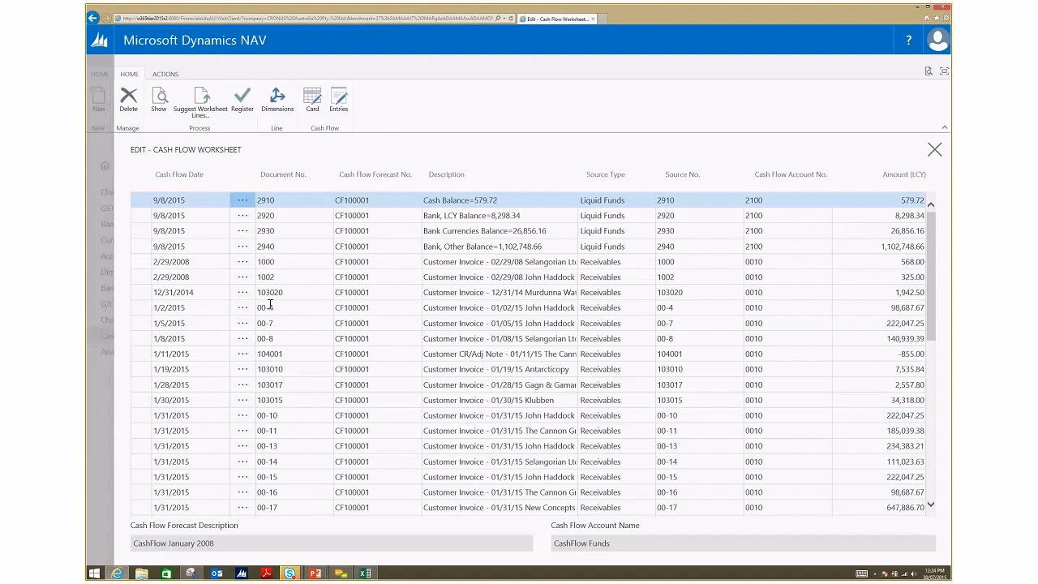
key(Escape)
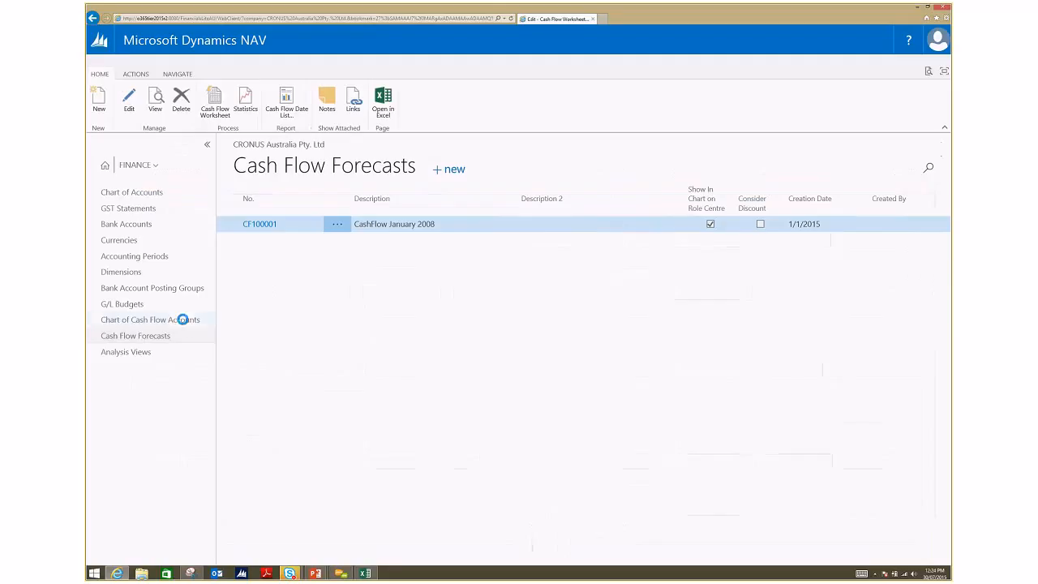
Step: Review the Chart of Cash Flow Accounts and its G/L account filters, and reopen the cash flow worksheet from Cash Flow Forecasts
click(183, 323)
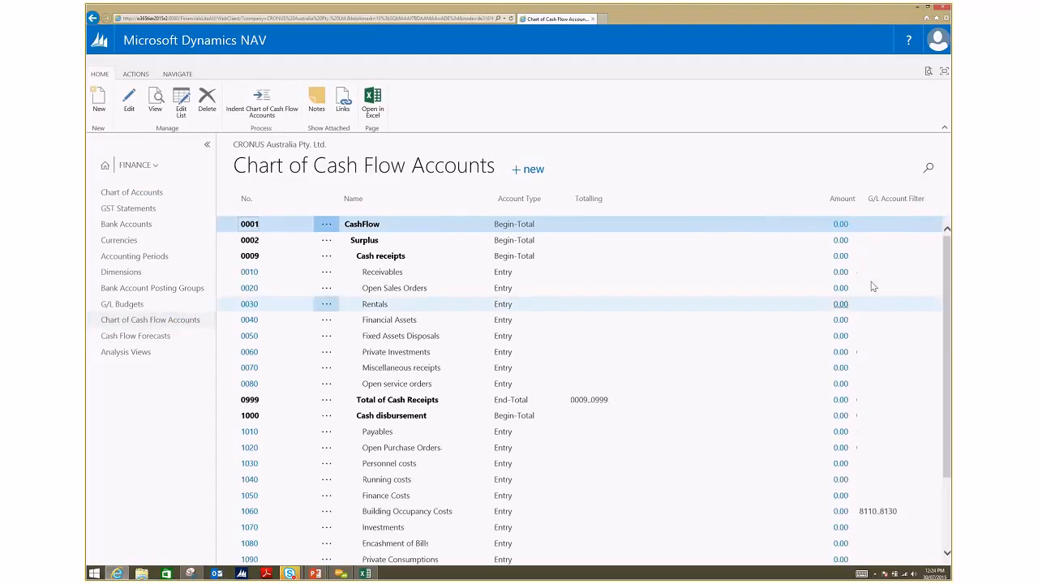
scroll(846, 495, down, 3)
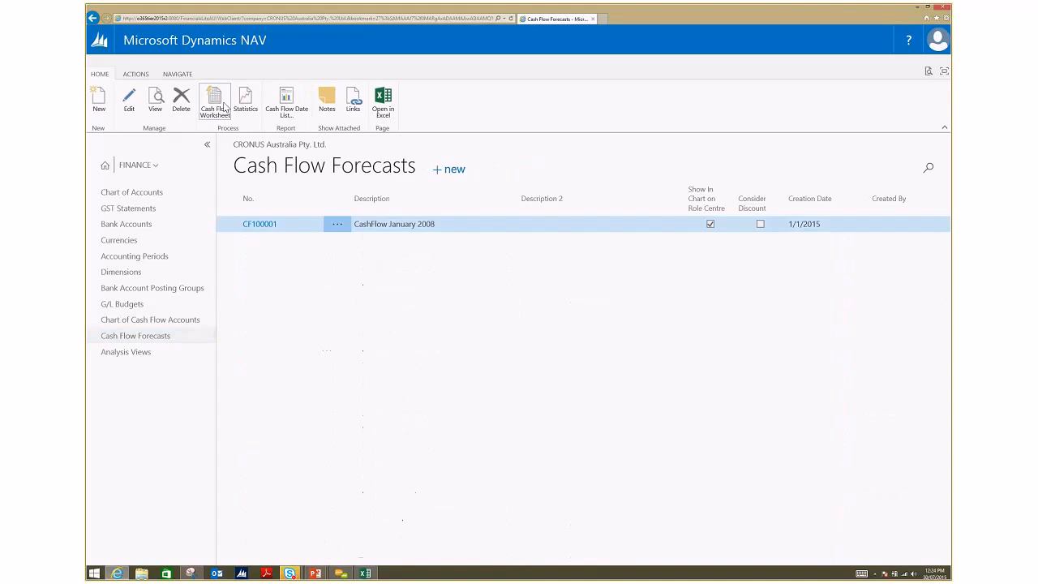
click(221, 107)
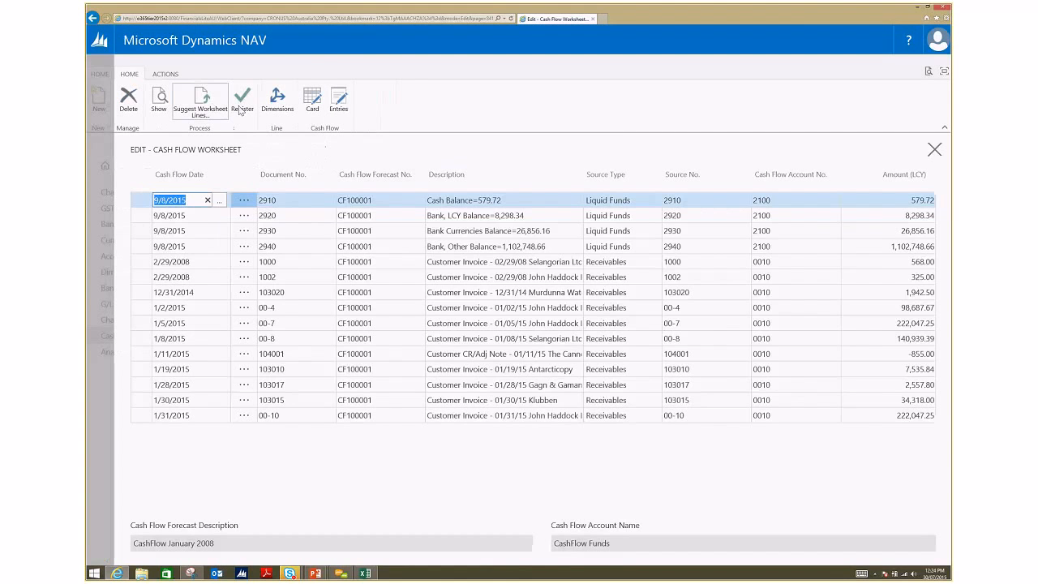
Step: Register the cash flow worksheet lines for forecast CF100001, and close the worksheet back to the Cash Flow Forecasts list
click(244, 103)
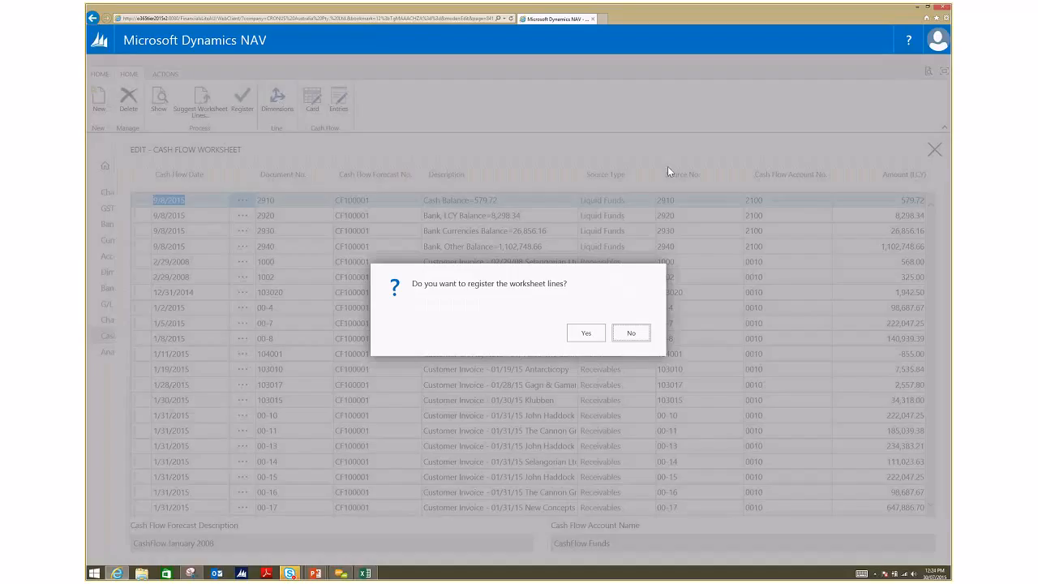
click(597, 332)
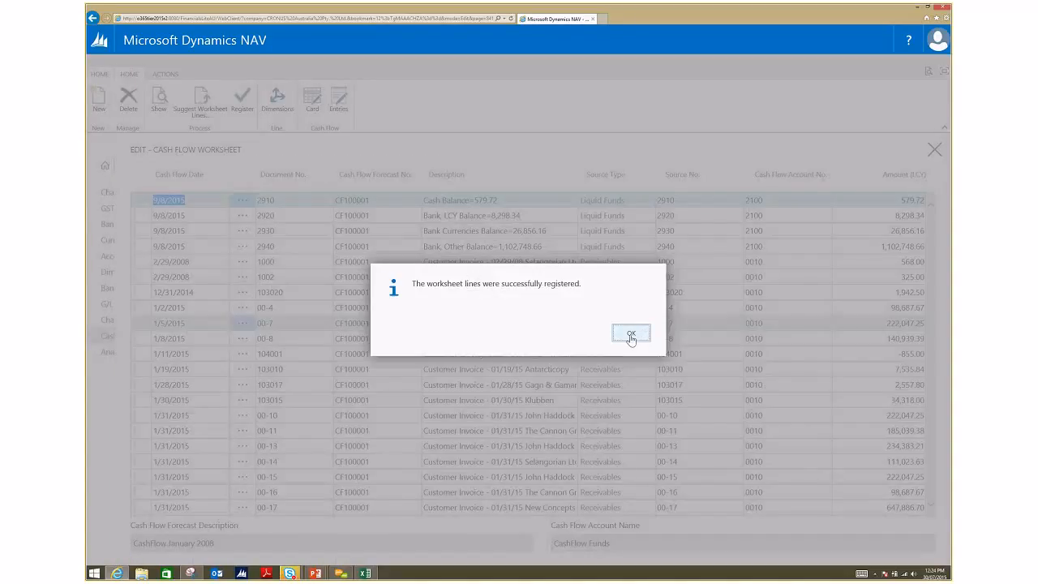
click(631, 335)
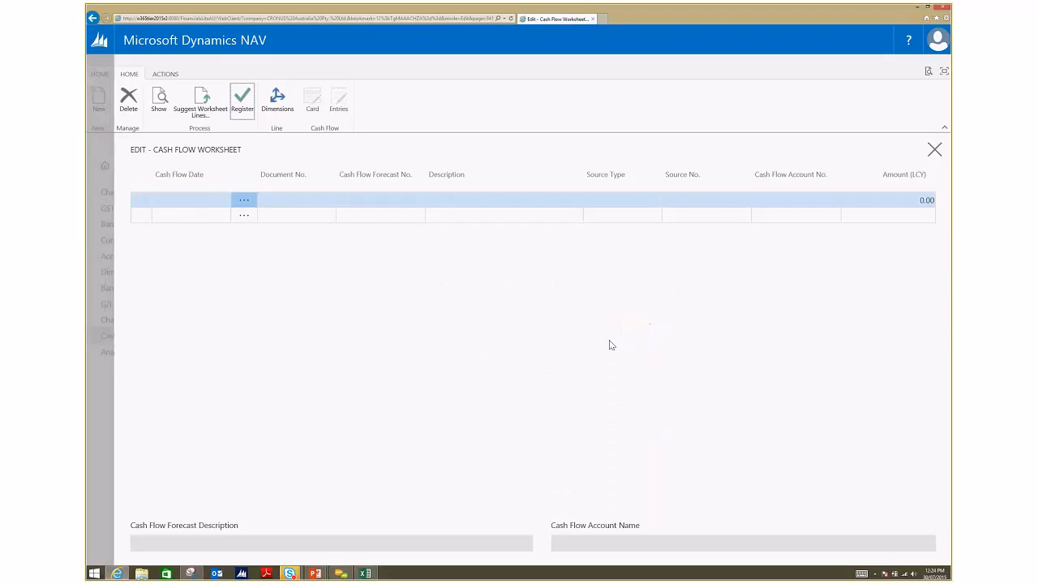
click(97, 394)
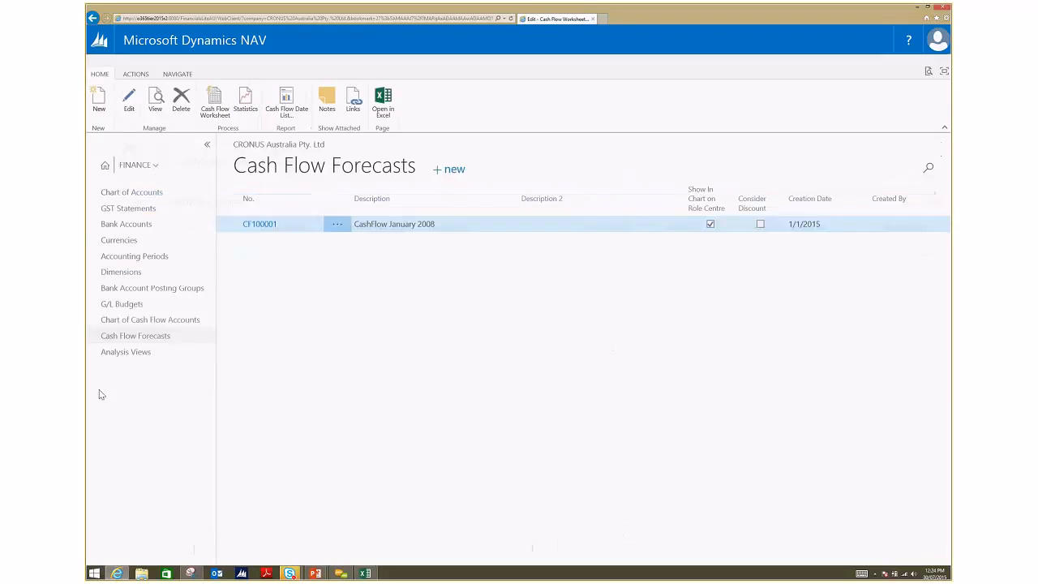
Step: Review the amounts in the Chart of Cash Flow Accounts and the forecast entries behind the Receivables amount
click(134, 321)
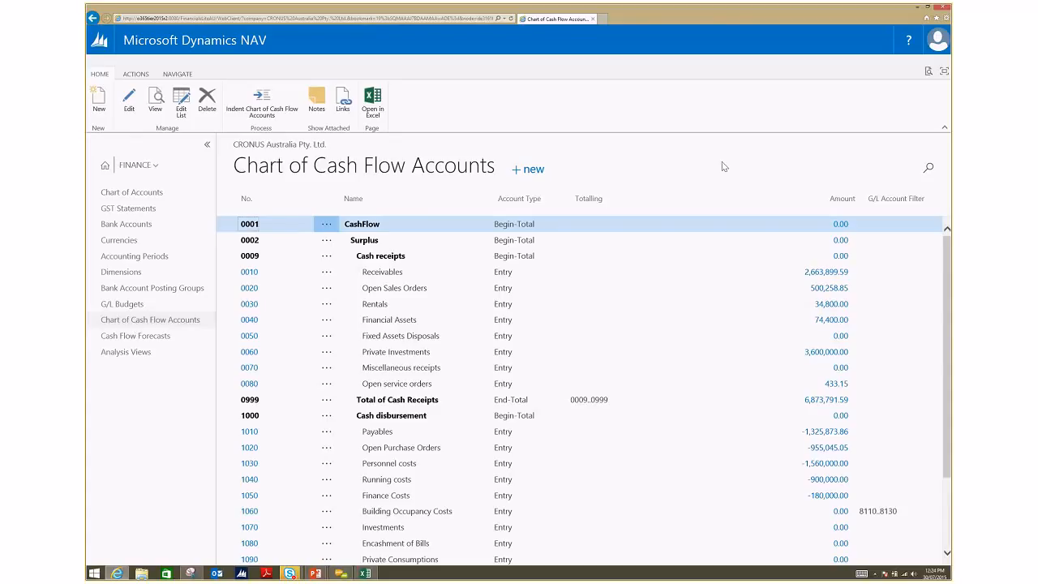
click(814, 273)
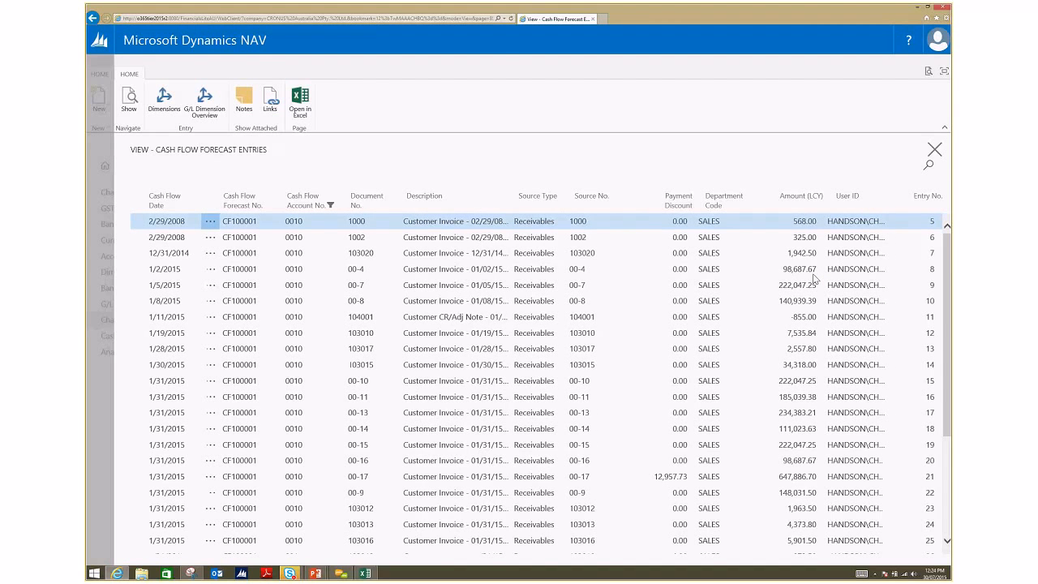
click(933, 151)
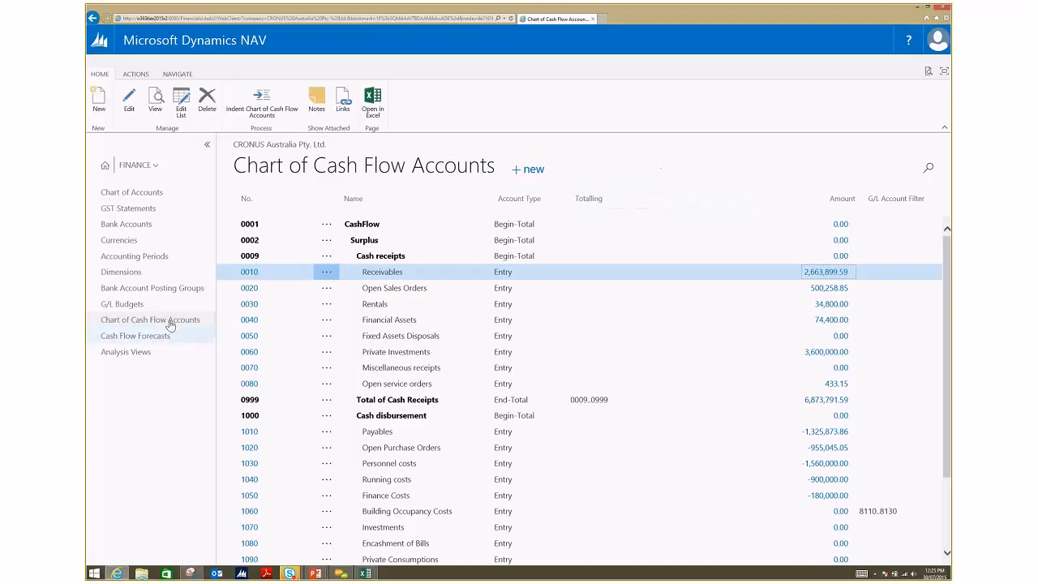
click(188, 75)
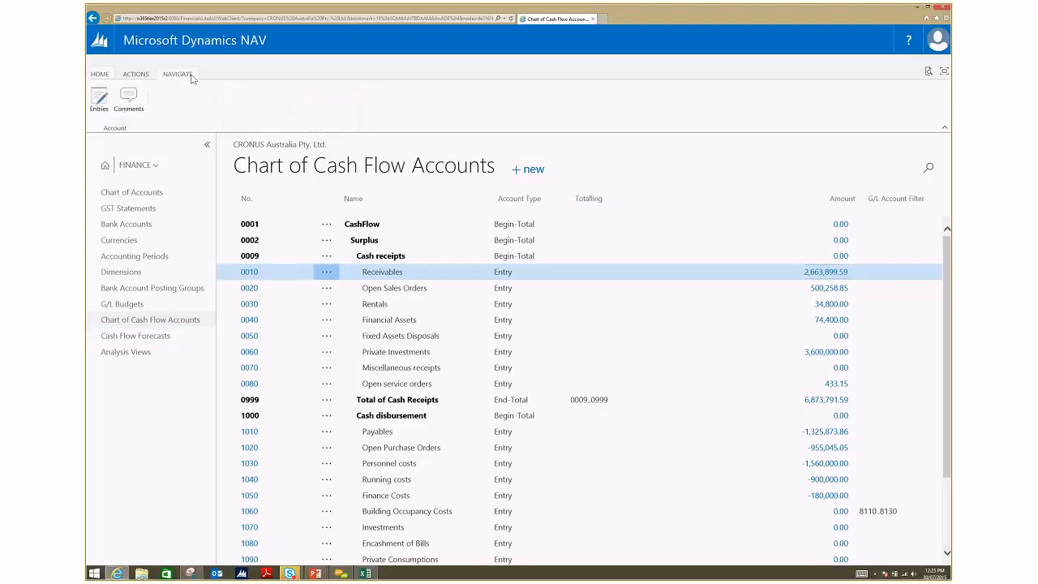
Step: Open CF Availability by Periods for forecast CF100001 and view the monthly figures as Net Change
click(170, 336)
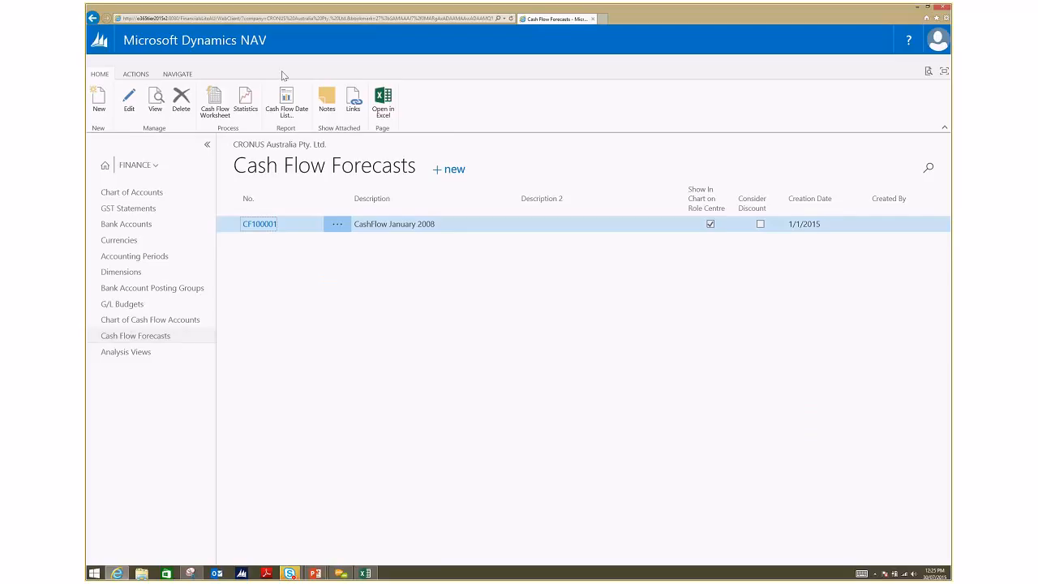
click(182, 75)
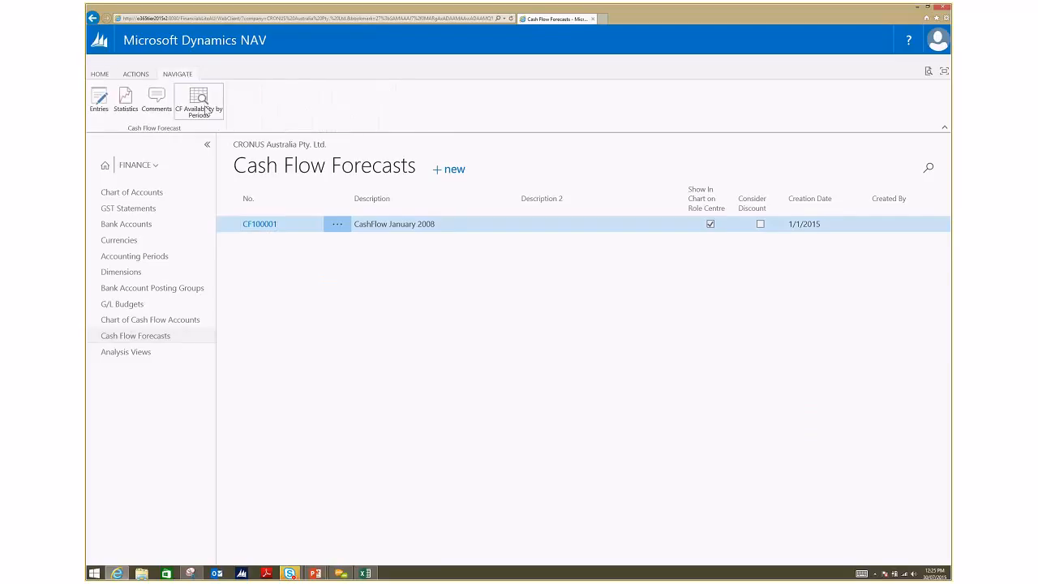
click(206, 109)
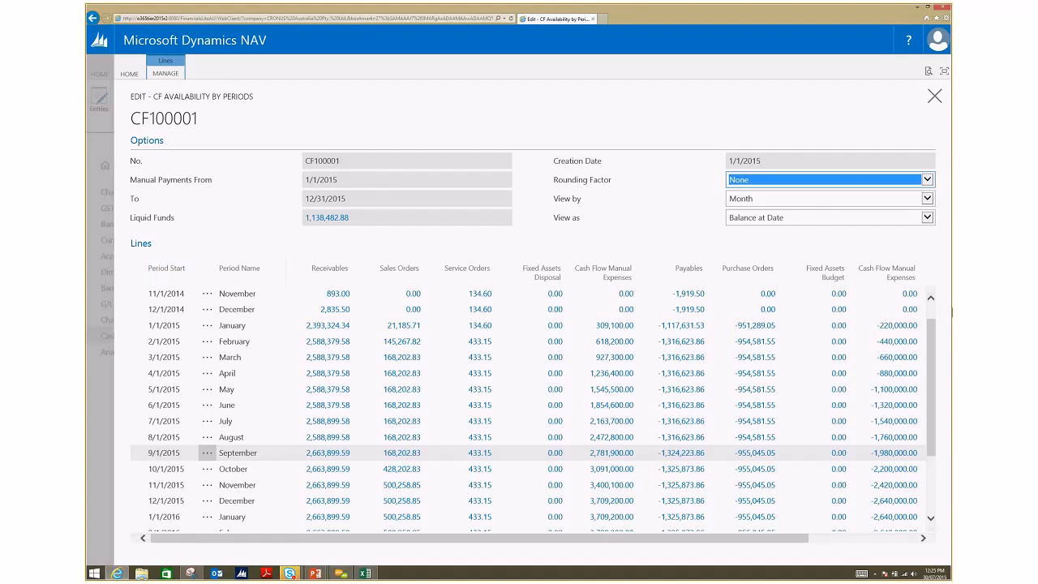
click(927, 219)
click(792, 204)
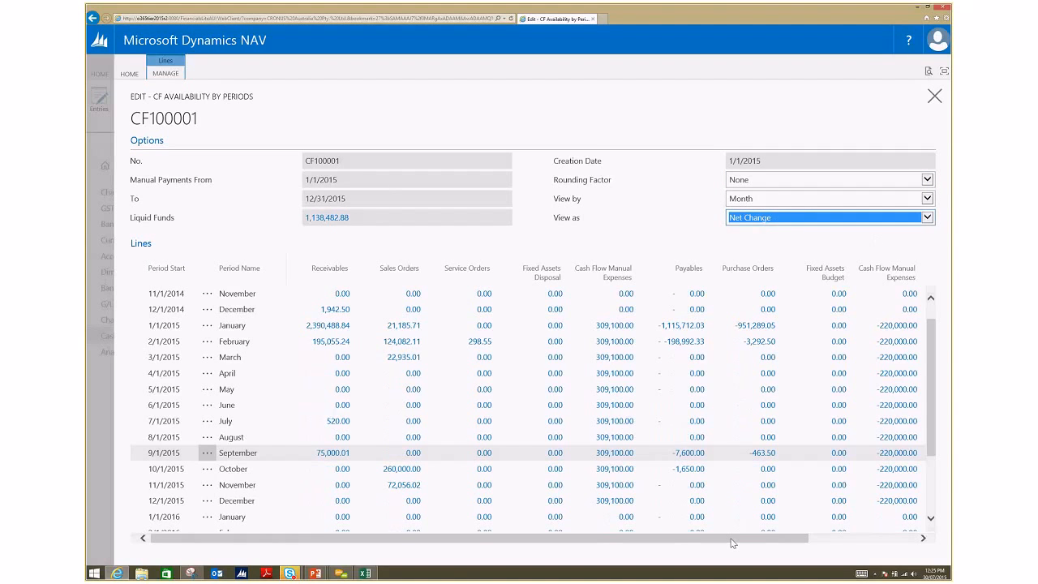
Step: Examine the monthly net changes and totals, and check the entries behind September 2015's cash flow manual receipts amount, in the first Cash Flow Manual Expenses column
drag(732, 542, 840, 542)
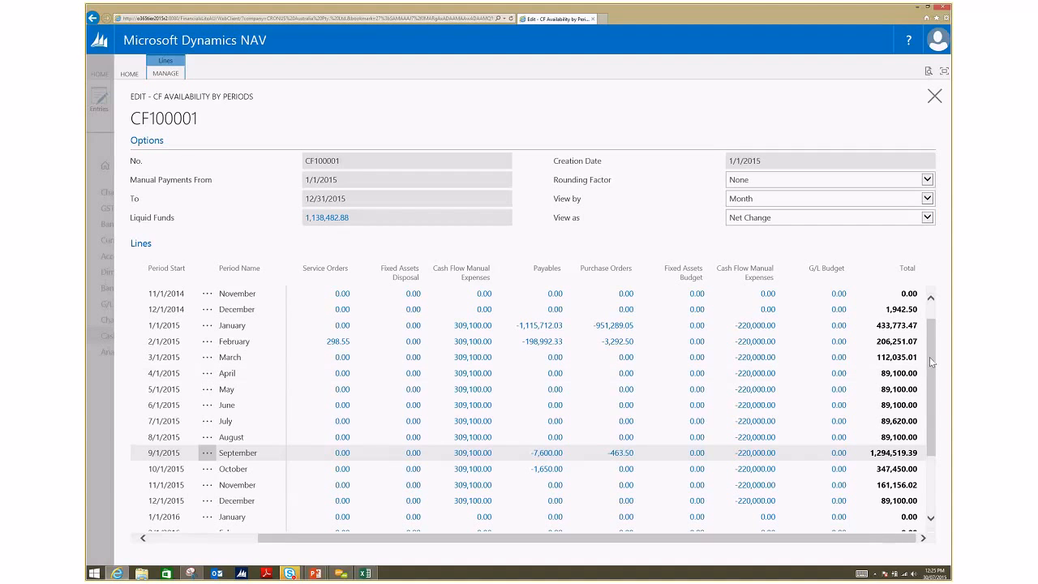
drag(929, 357, 931, 391)
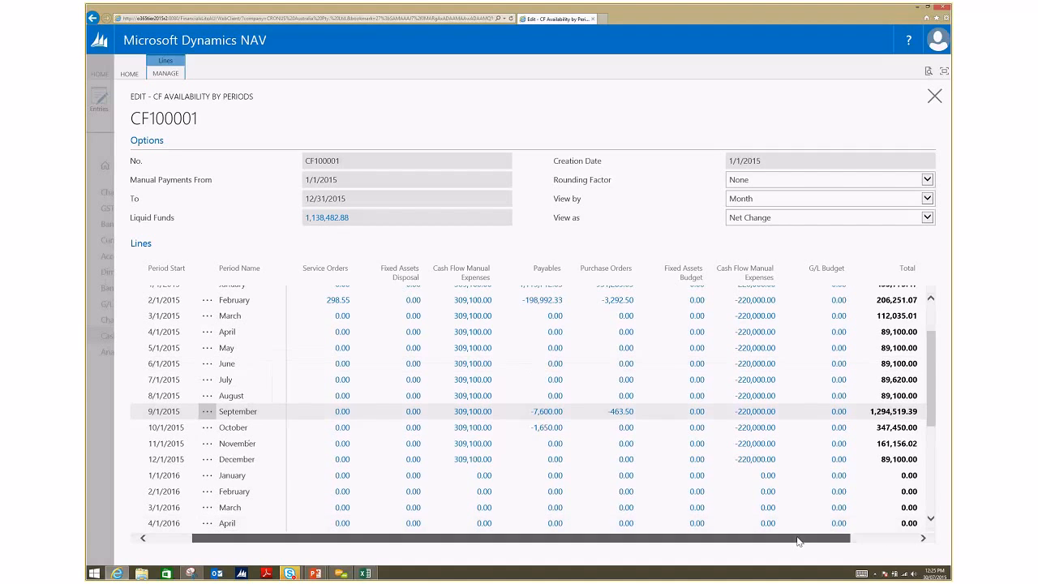
drag(798, 540, 746, 540)
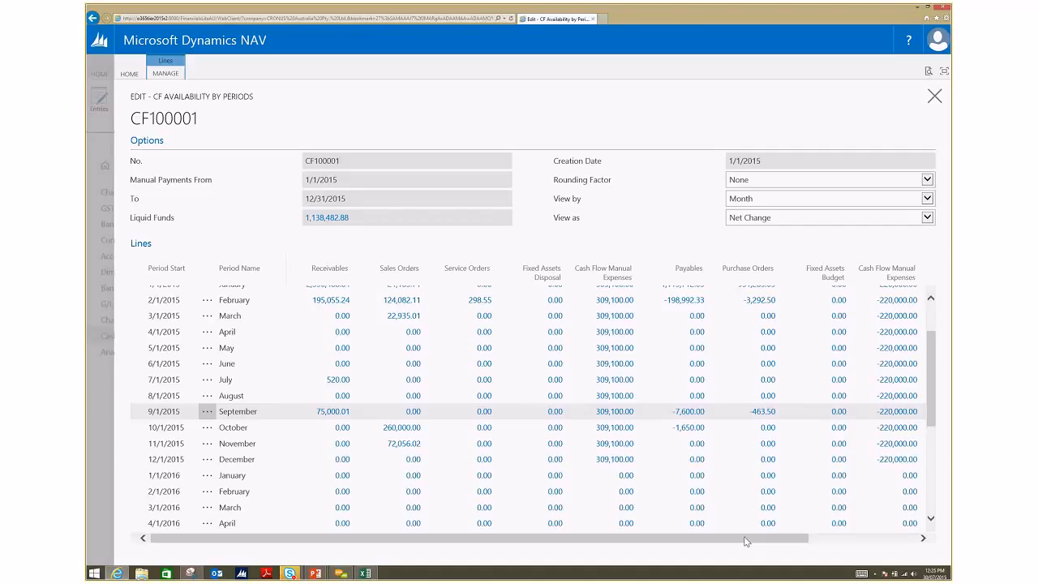
click(623, 414)
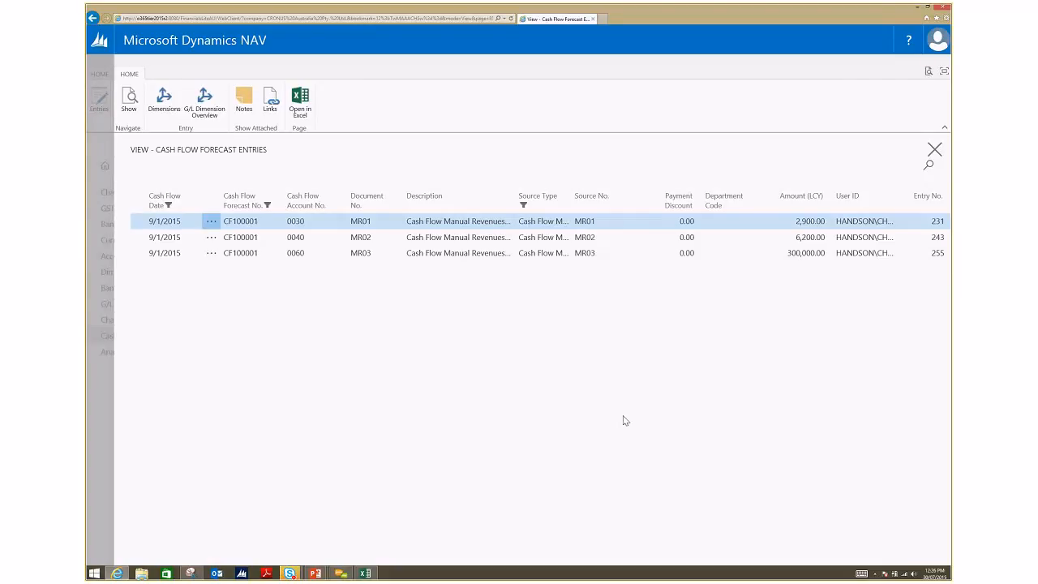
click(934, 149)
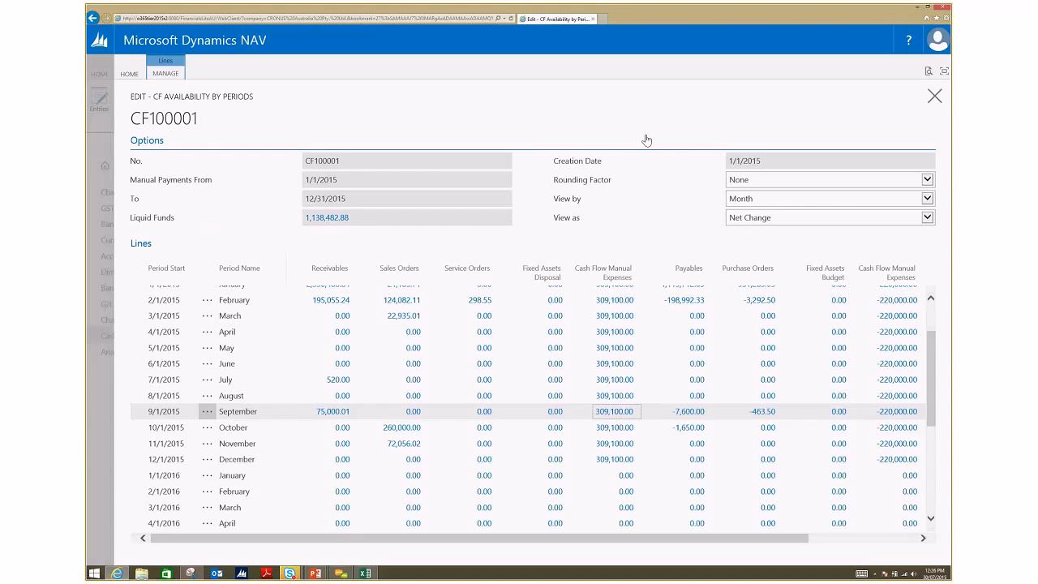
key(alt+Tab)
key(alt+Tab)
key(alt+Tab)
key(alt+Tab)
key(alt+Tab)
key(alt+Tab)
key(alt+Tab)
key(alt+Tab)
key(alt+Tab)
key(alt+Tab)
key(alt+Tab)
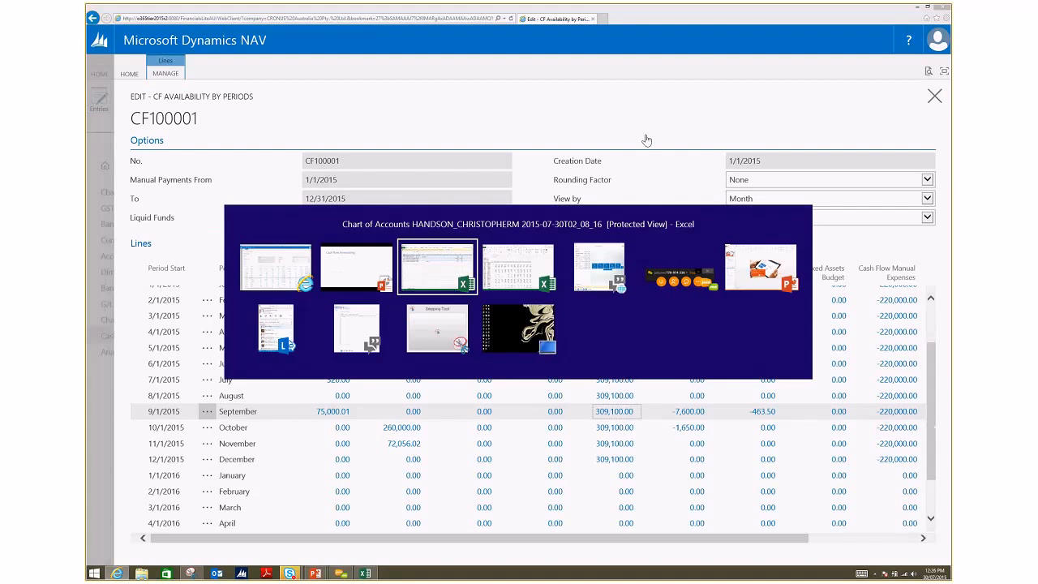
key(alt+Tab)
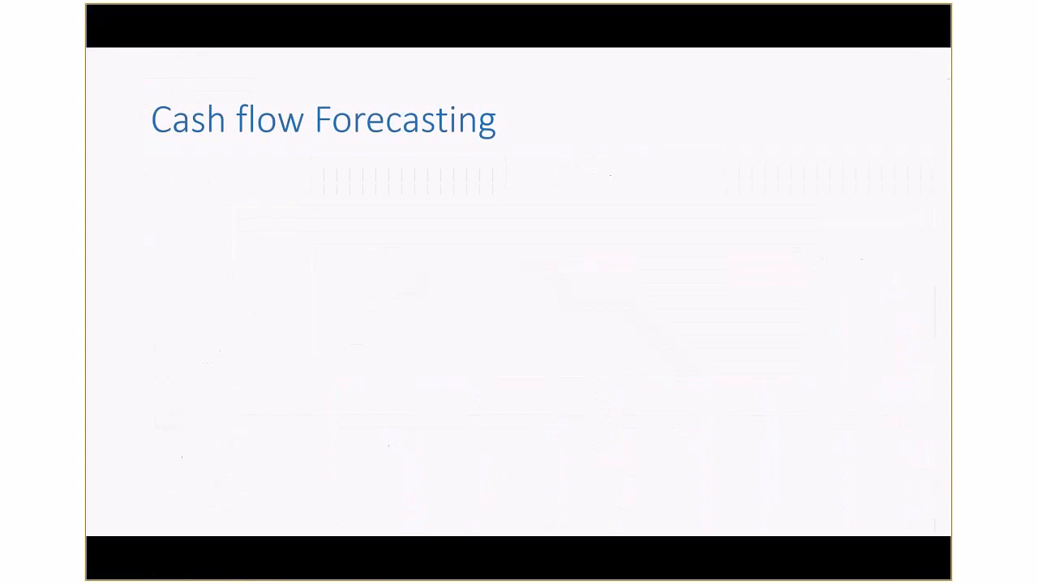
key(alt+Tab)
key(Right)
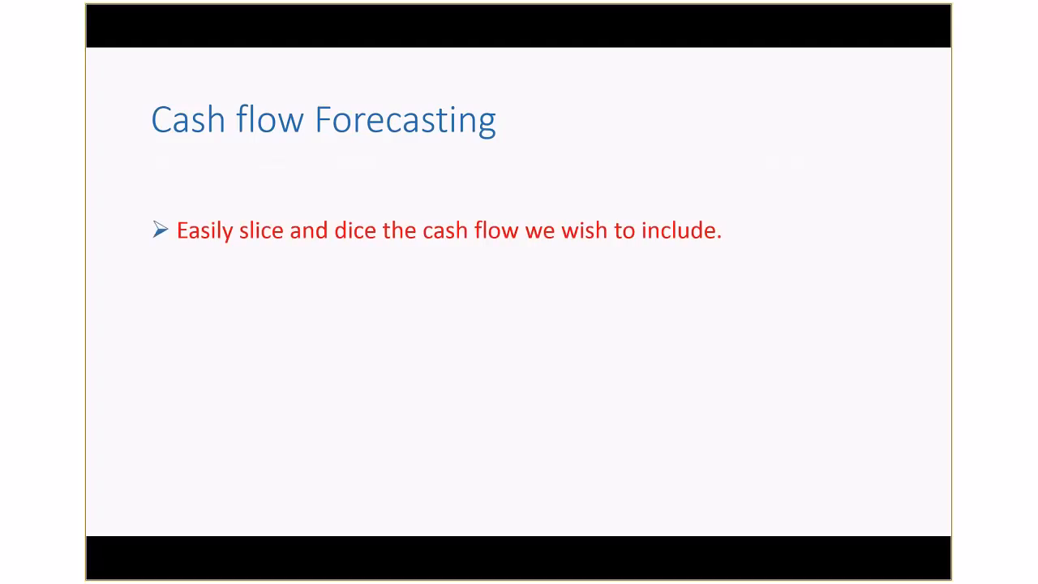
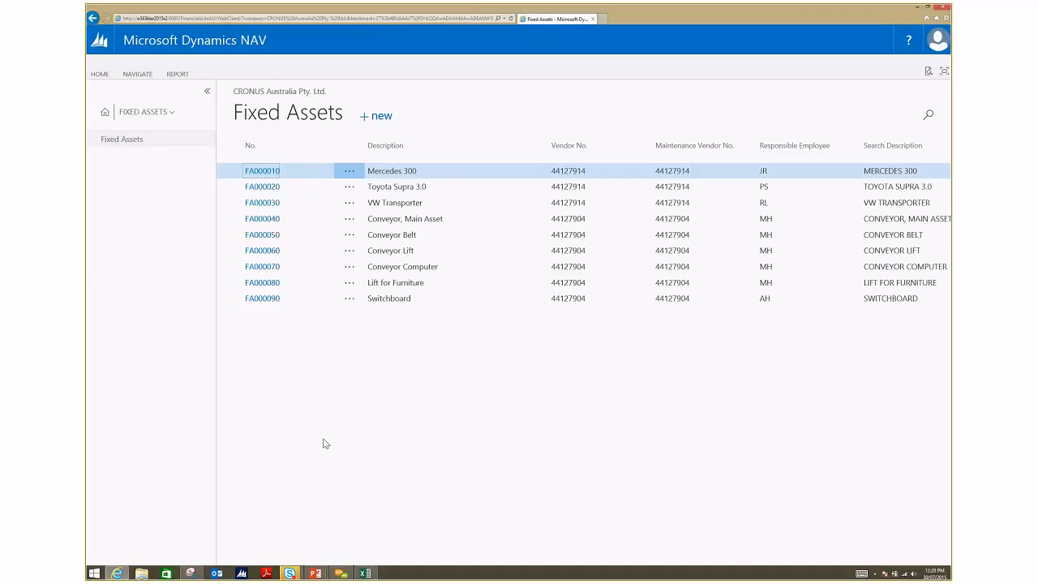
Step: Open the card of fixed asset FA000010 Mercedes 300 and view the depreciation methods available for an empty depreciation book line
click(255, 173)
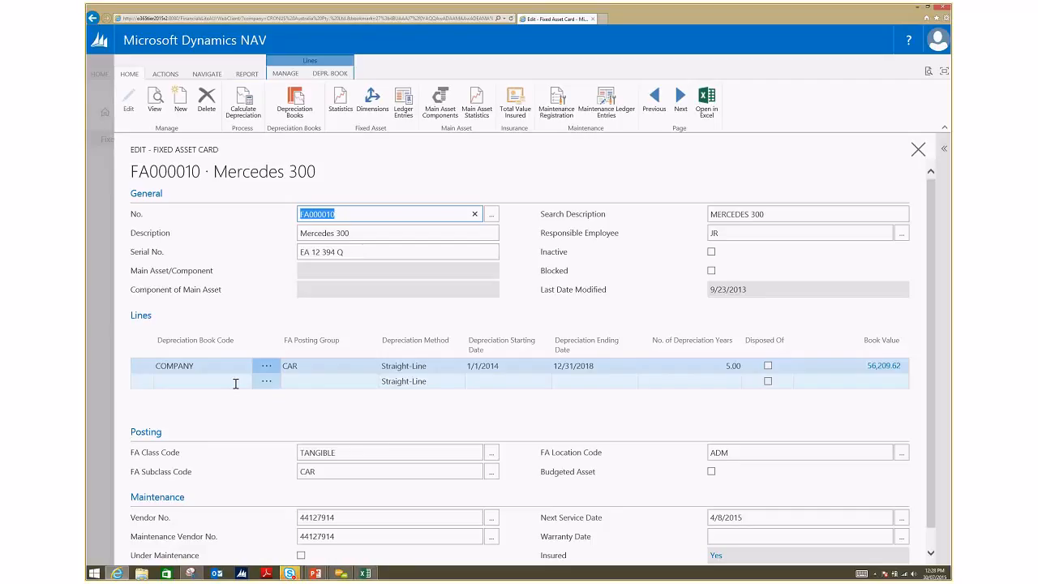
click(456, 385)
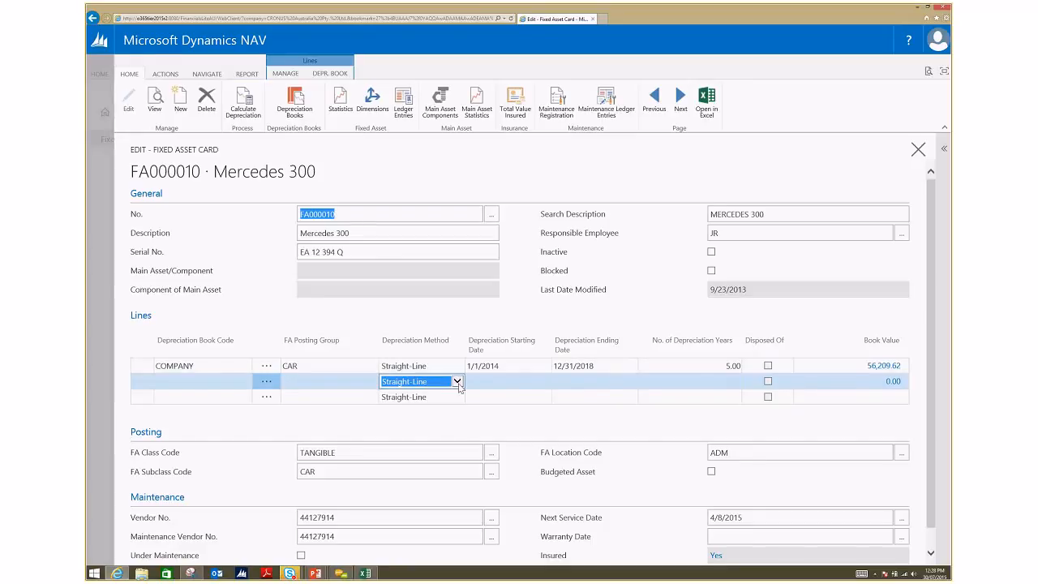
click(458, 385)
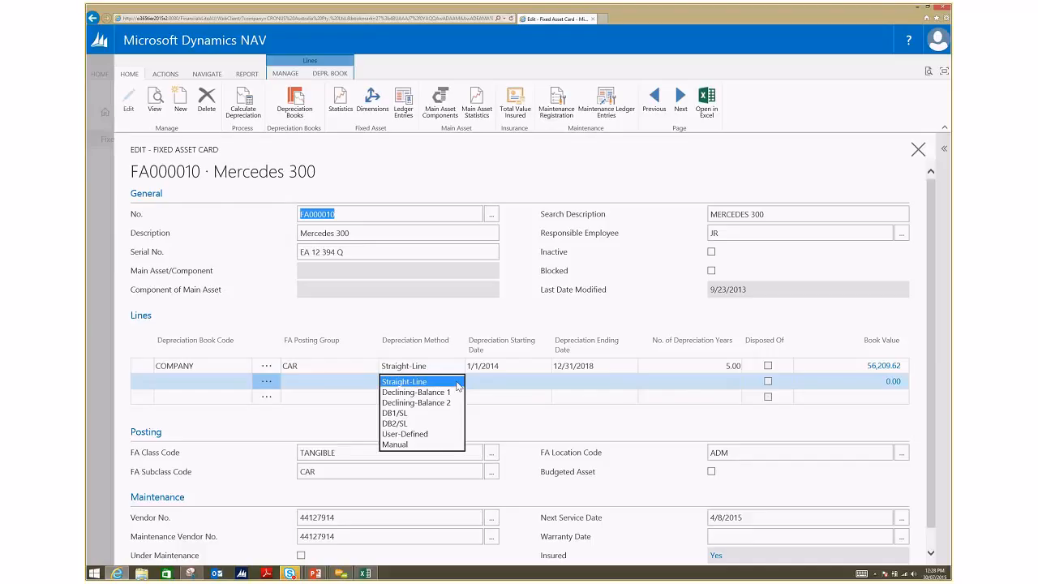
click(456, 384)
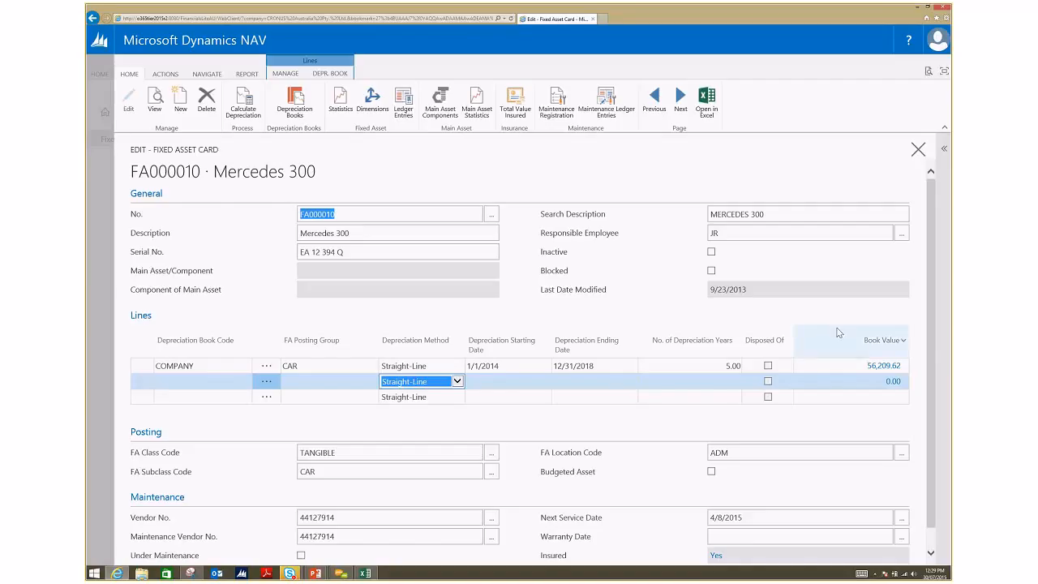
Step: Review the FA ledger entries behind the Mercedes 300's book value, then its fixed asset statistics and the entries behind the book value there
click(882, 367)
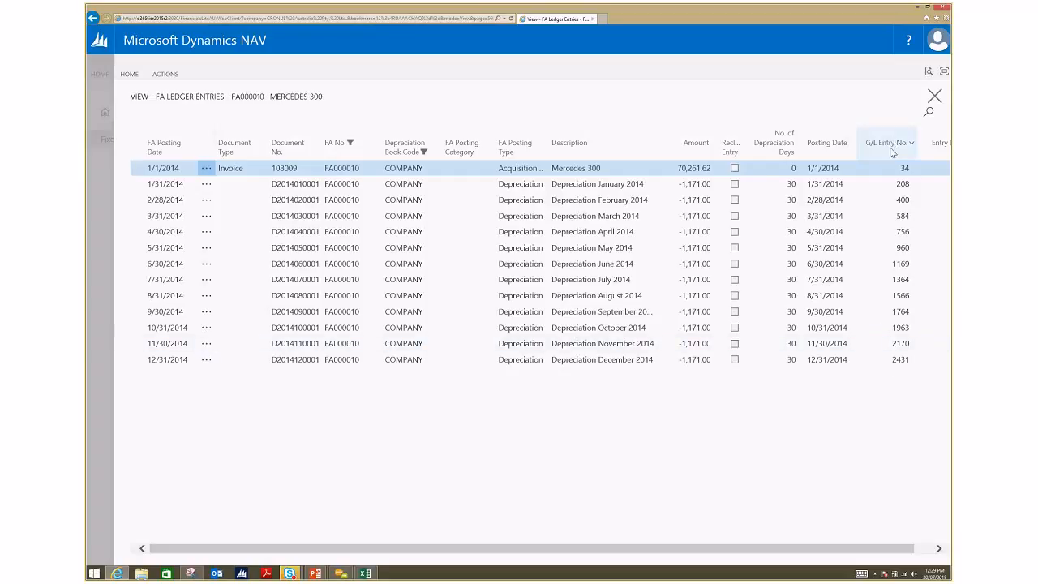
click(934, 97)
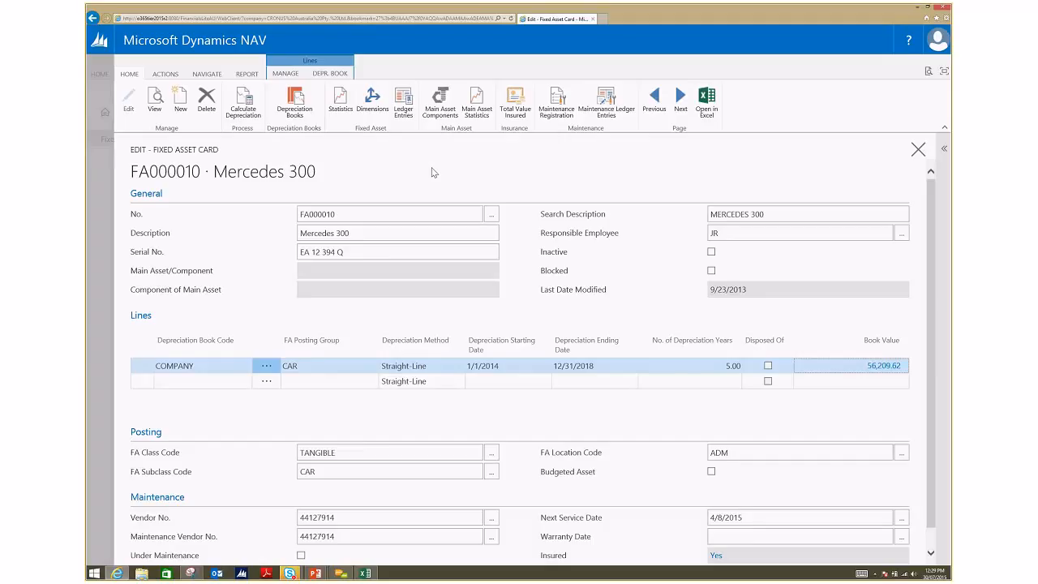
click(339, 114)
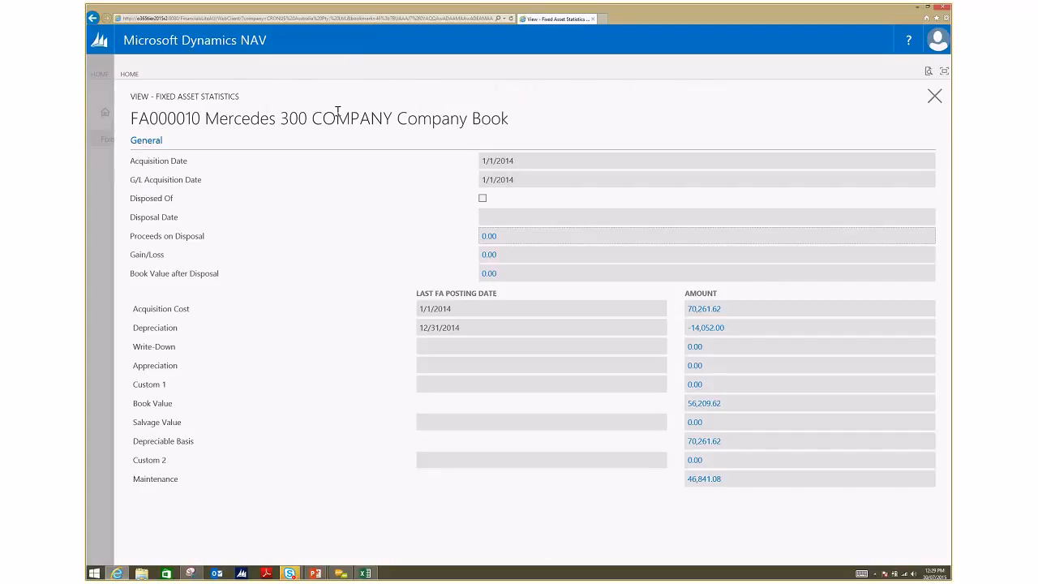
click(714, 408)
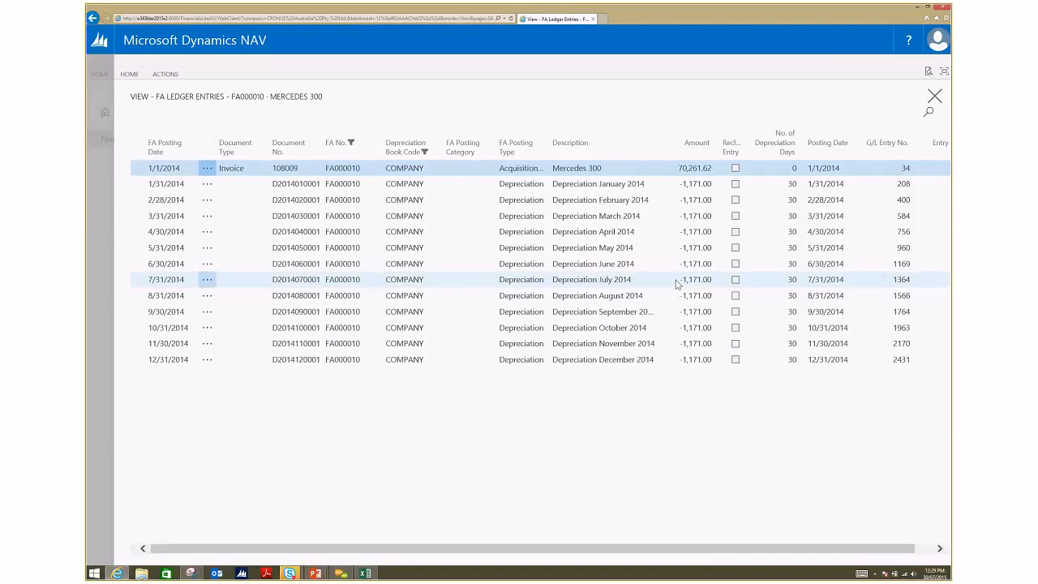
click(935, 95)
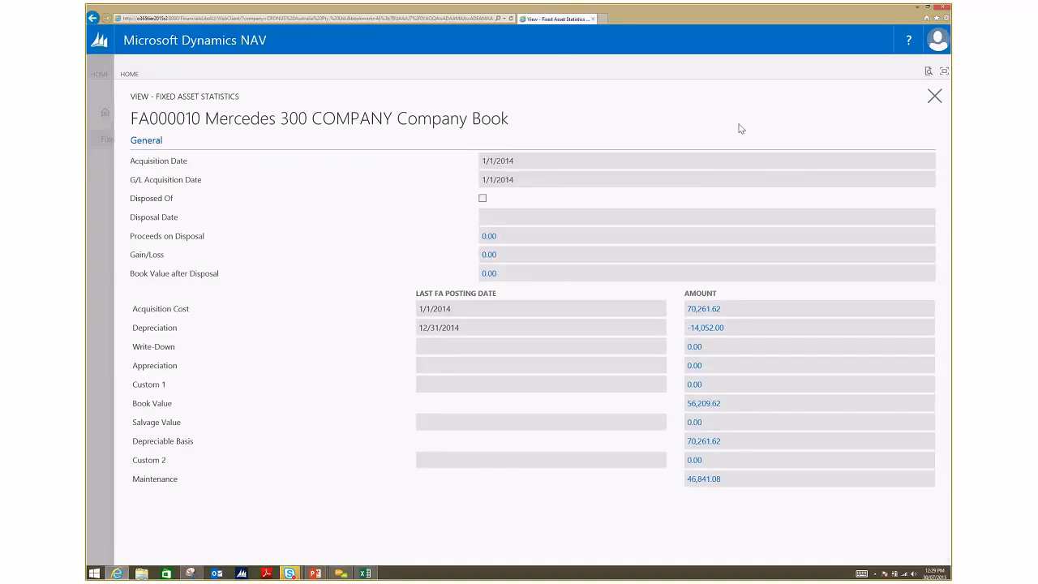
click(933, 97)
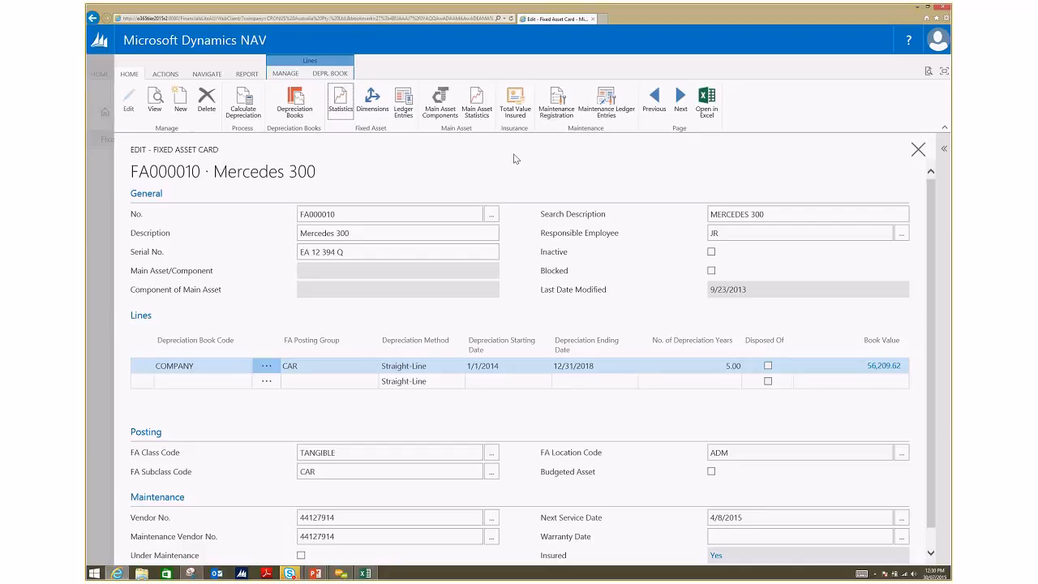
Step: Look through the fixed assets selectable as main asset components of the Mercedes 300, and check its Total Value Insured
click(451, 121)
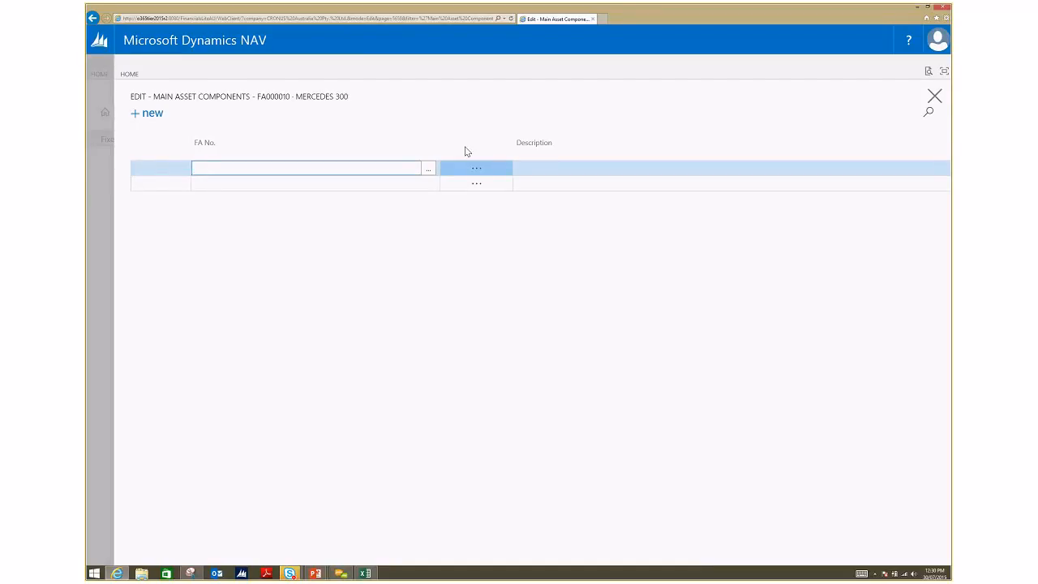
click(429, 169)
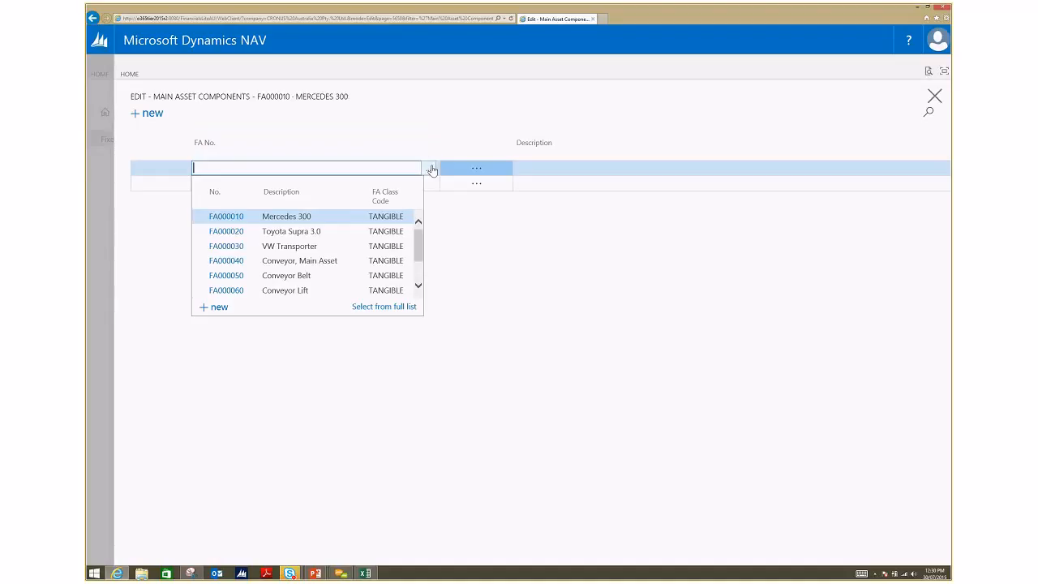
scroll(422, 270, down, 1)
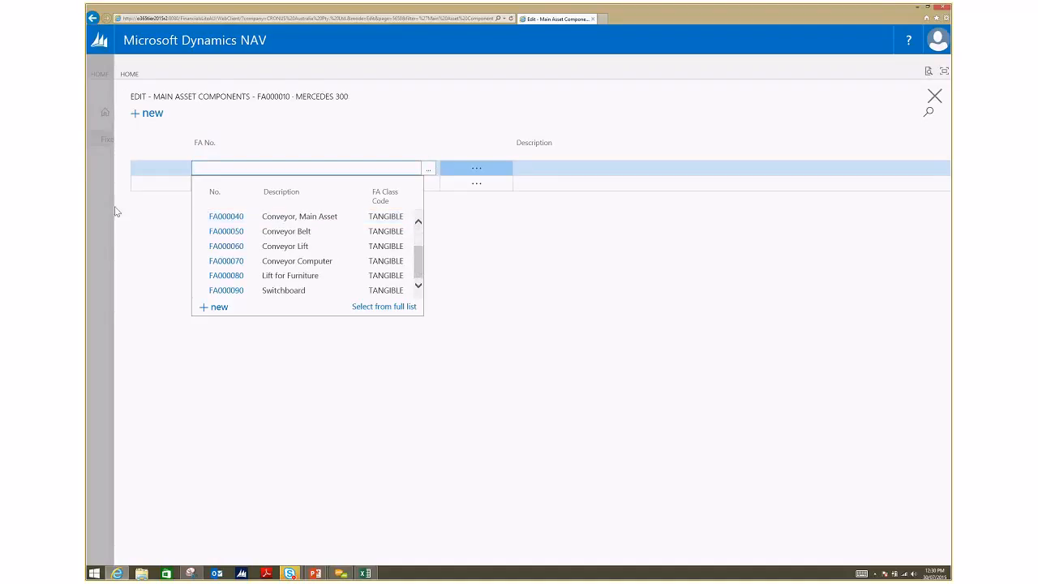
click(152, 243)
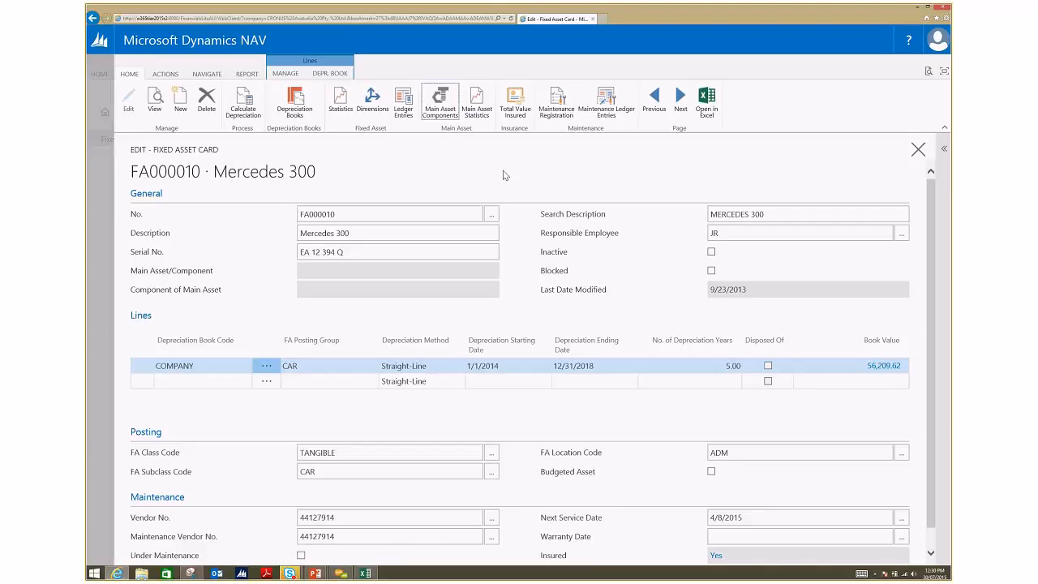
click(515, 111)
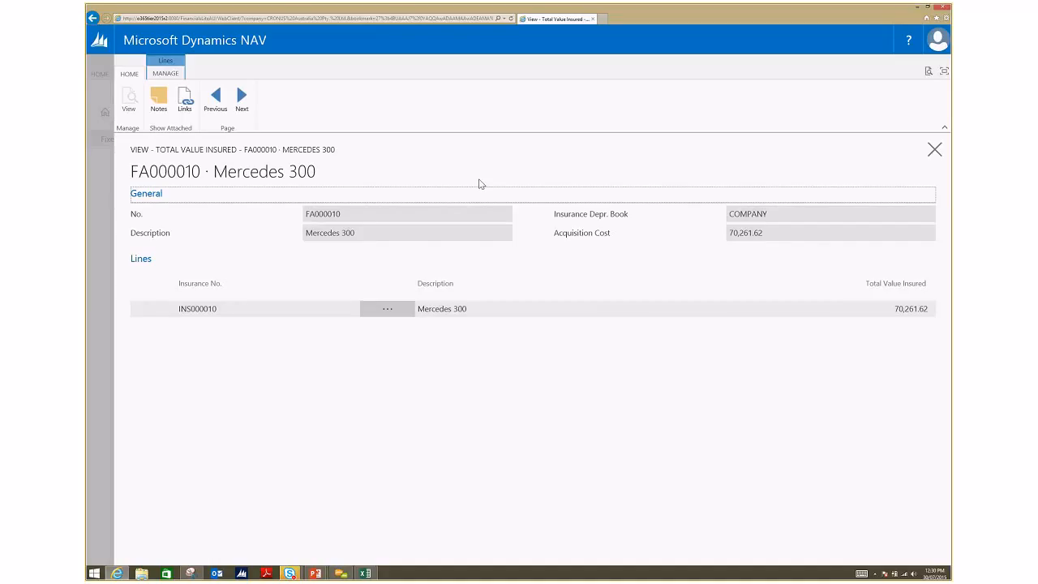
click(91, 176)
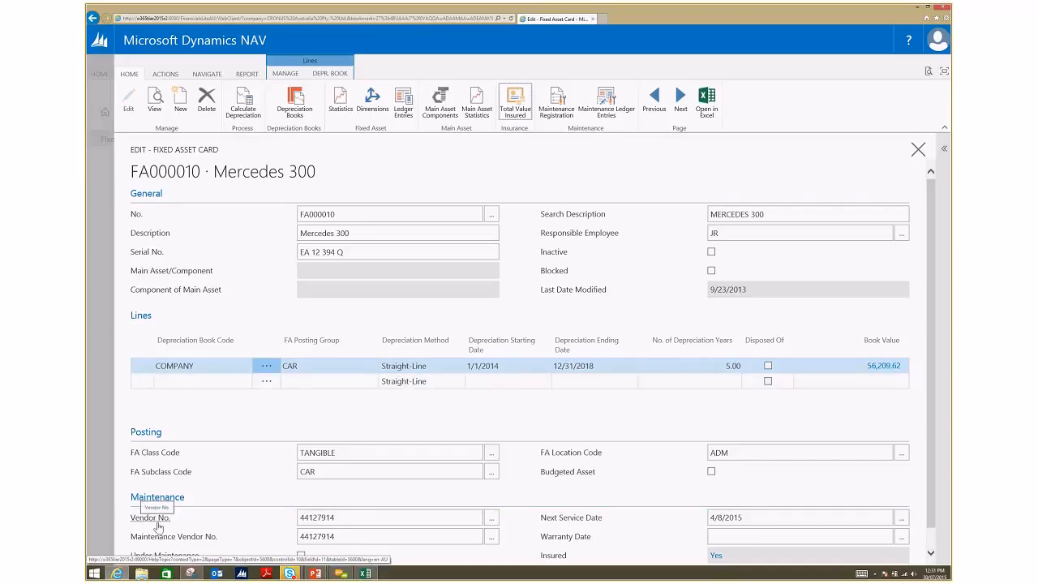
Step: Review the Mercedes 300's maintenance details and its maintenance registration, and close the card back to the Fixed Assets list
scroll(158, 527, down, 1)
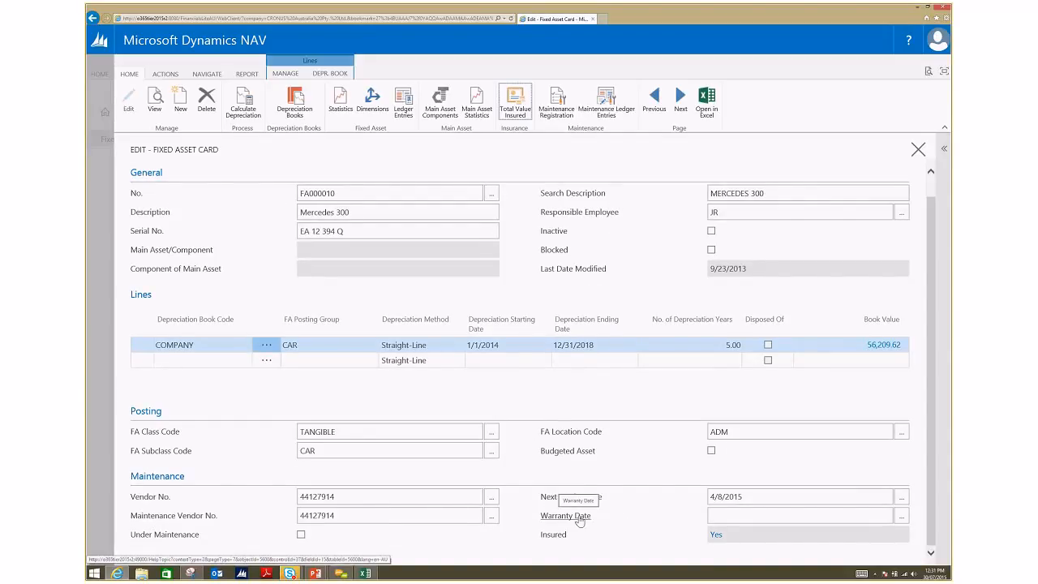
scroll(591, 531, up, 1)
click(569, 124)
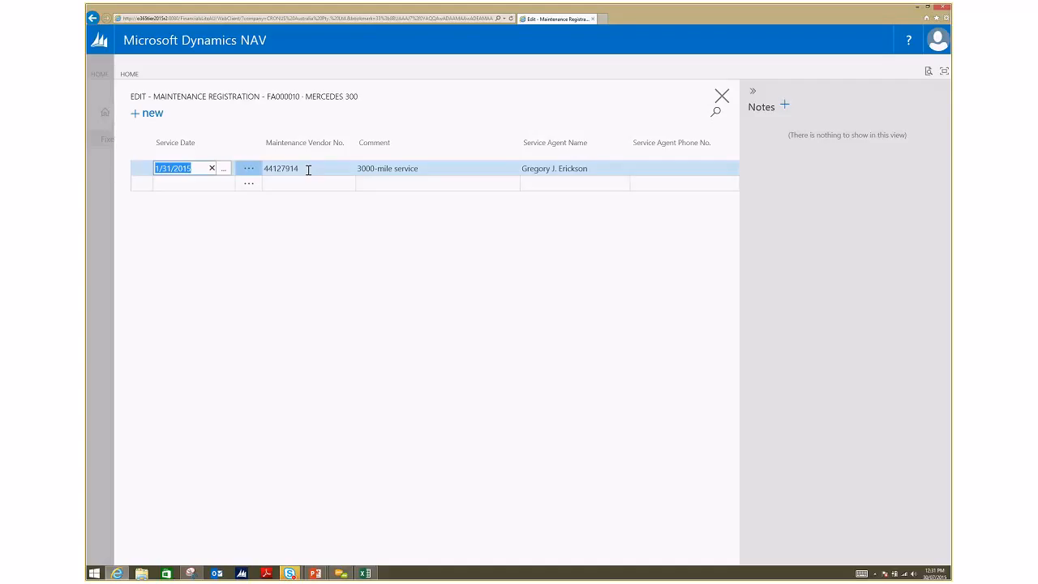
click(103, 182)
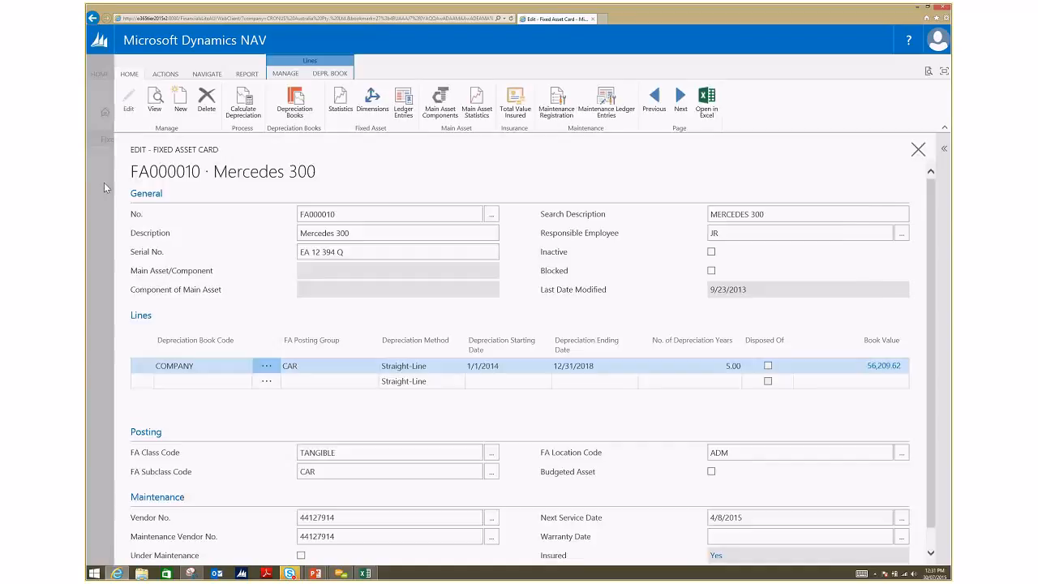
key(Escape)
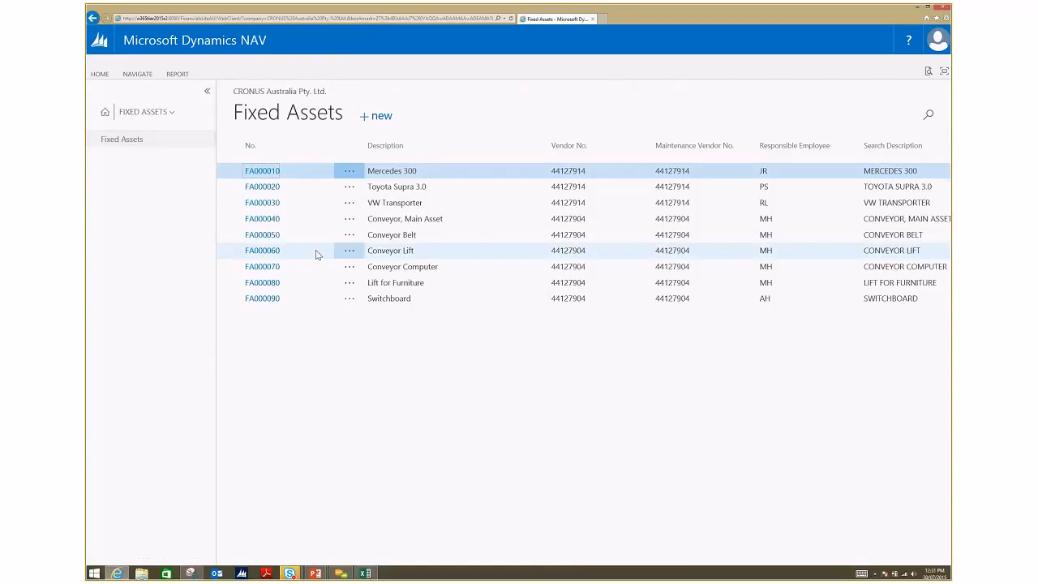
key(alt+Tab)
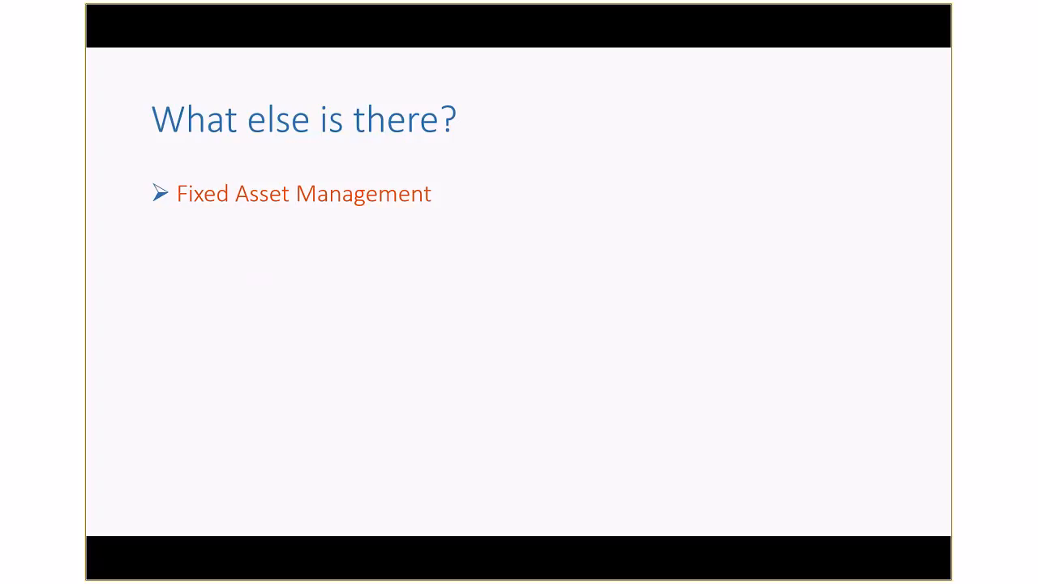
key(Right)
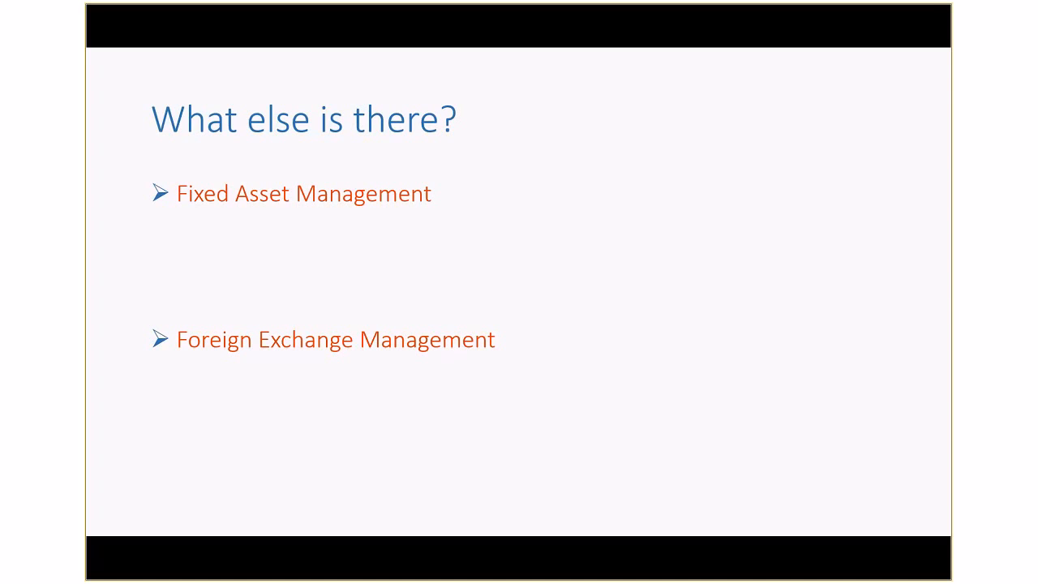
key(alt+Tab)
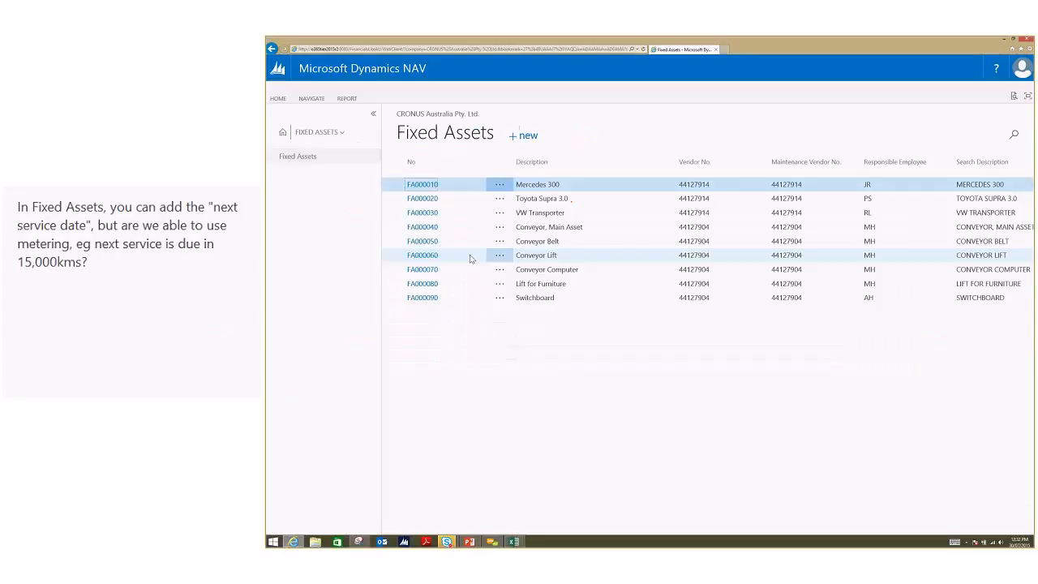
Step: Open the Currencies list in the Finance area and collapse the navigation to give the list more room
click(342, 134)
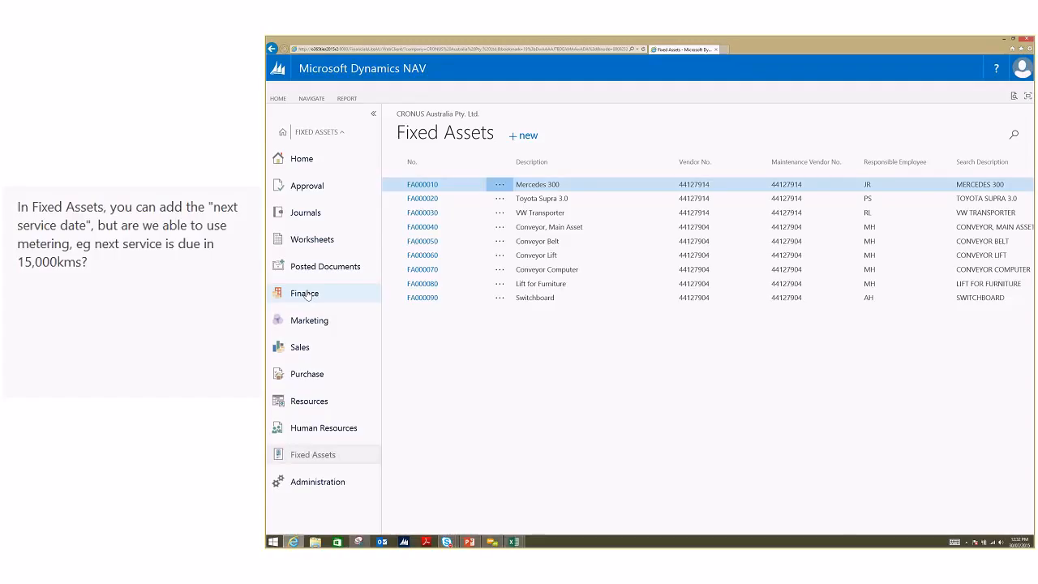
click(306, 293)
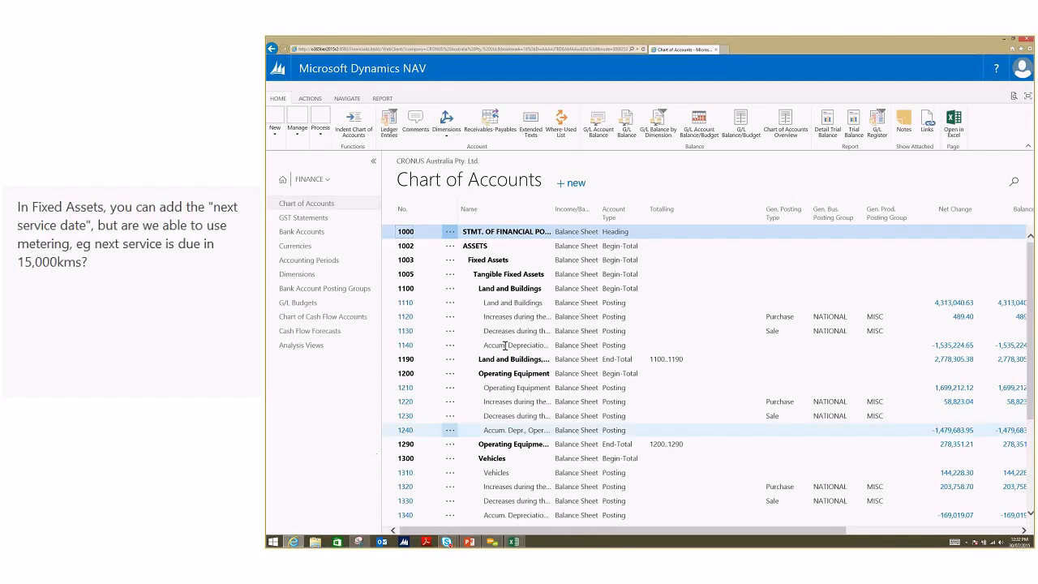
click(359, 246)
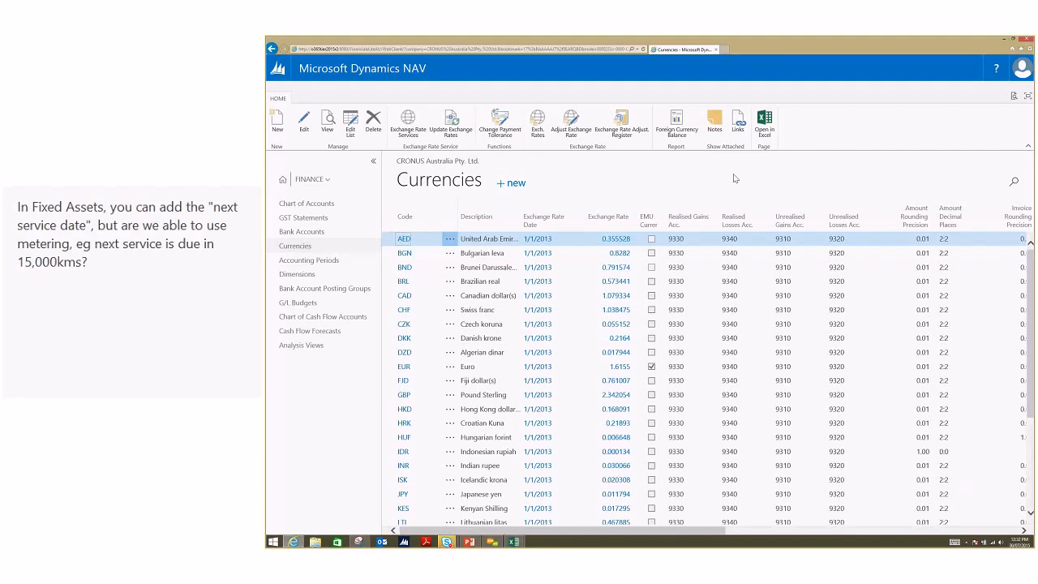
click(374, 162)
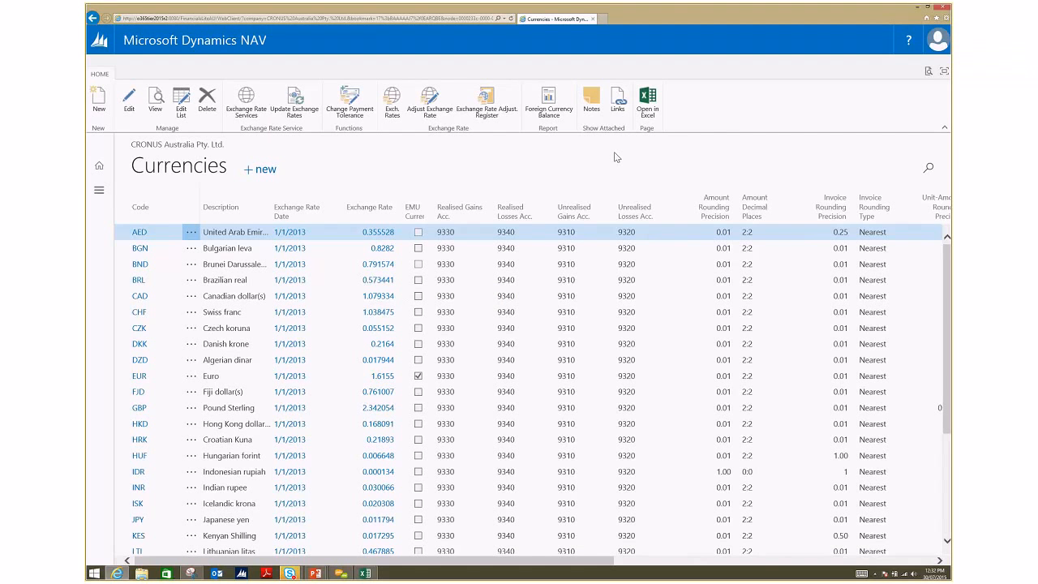
Step: Examine the currencies and their exchange rates, and check the exchange rate details for currency AED
scroll(572, 261, down, 1)
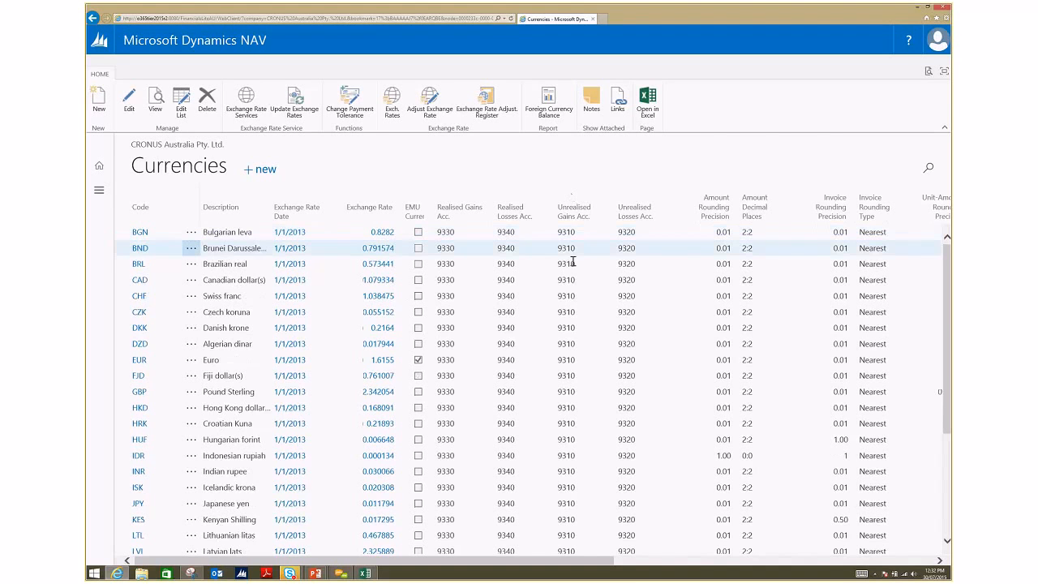
scroll(572, 261, down, 3)
scroll(573, 264, down, 5)
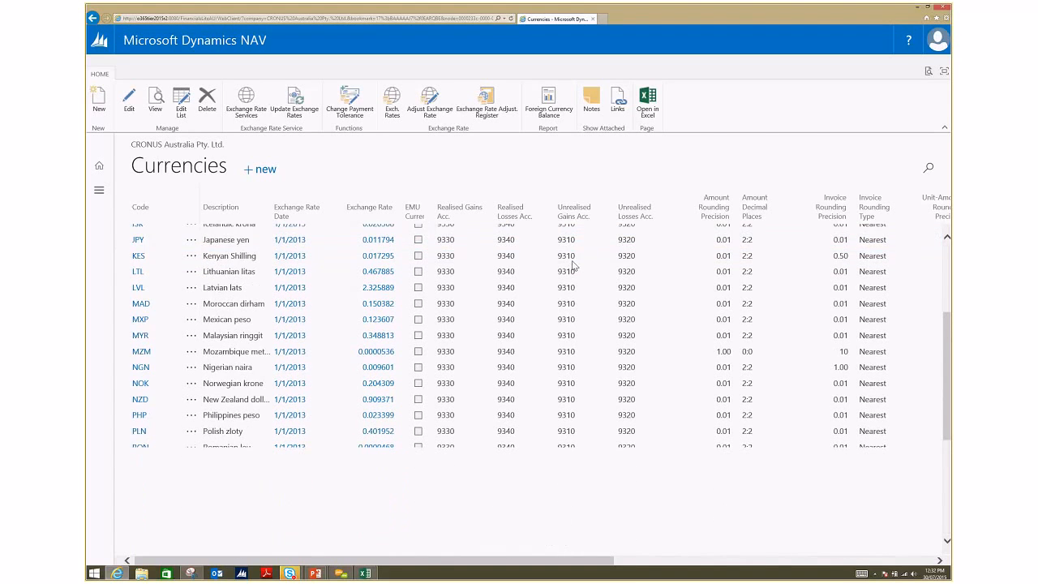
scroll(572, 265, up, 5)
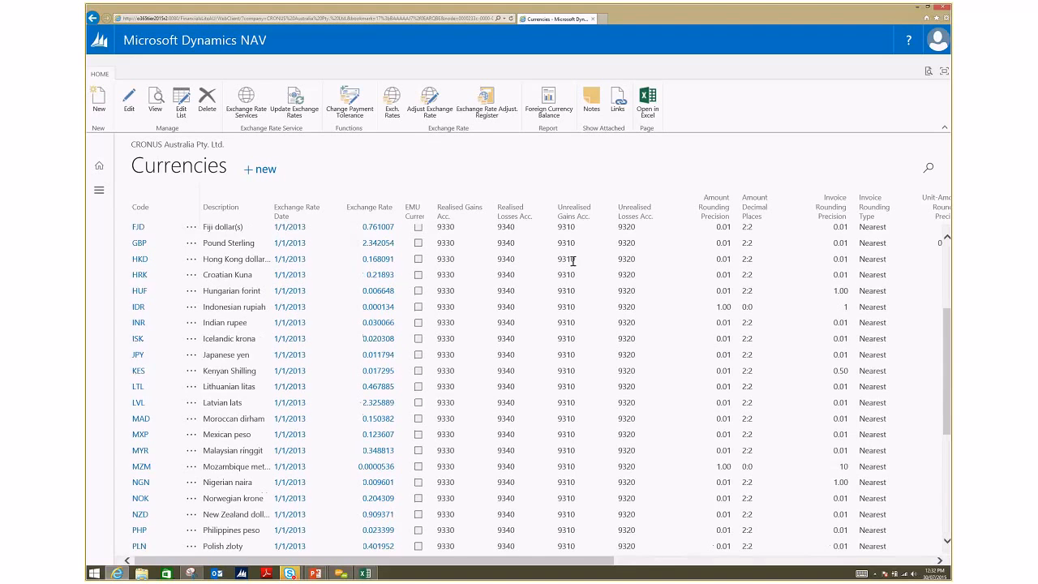
scroll(572, 261, up, 3)
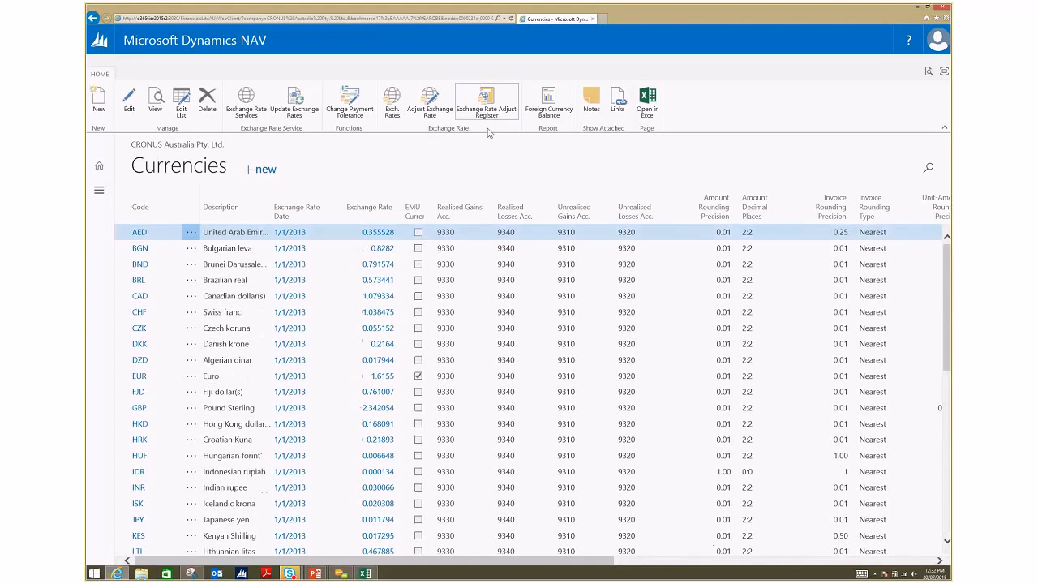
click(381, 233)
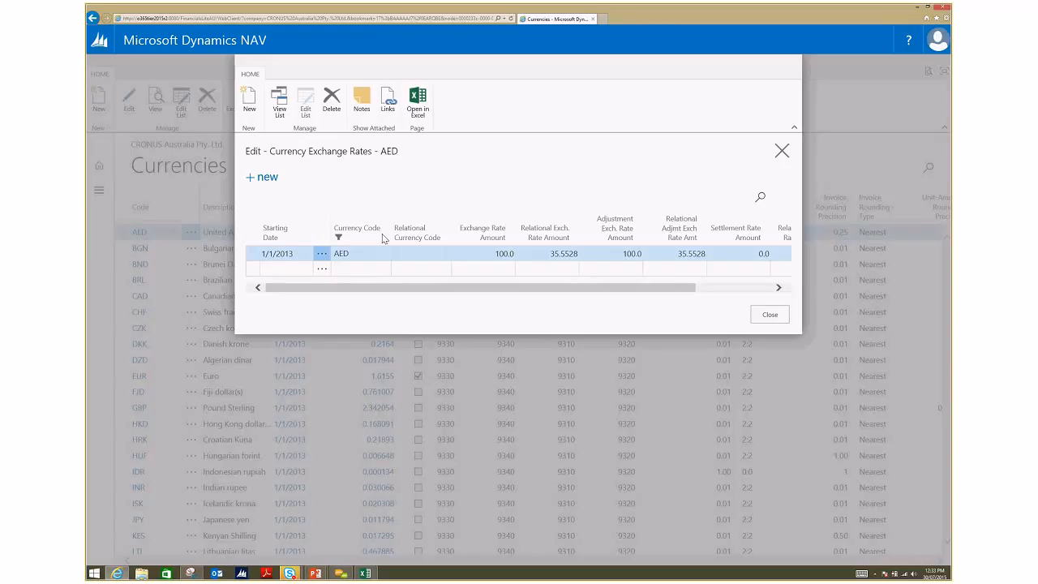
click(781, 152)
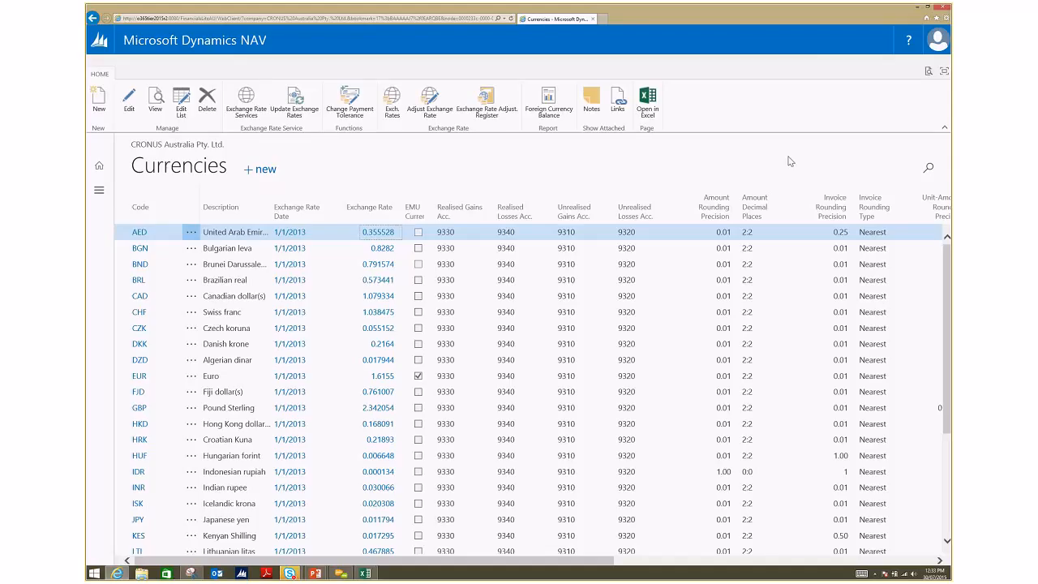
Step: Open the YAHOO_EXCHANGE_RATES currency exchange rate service for editing
click(246, 104)
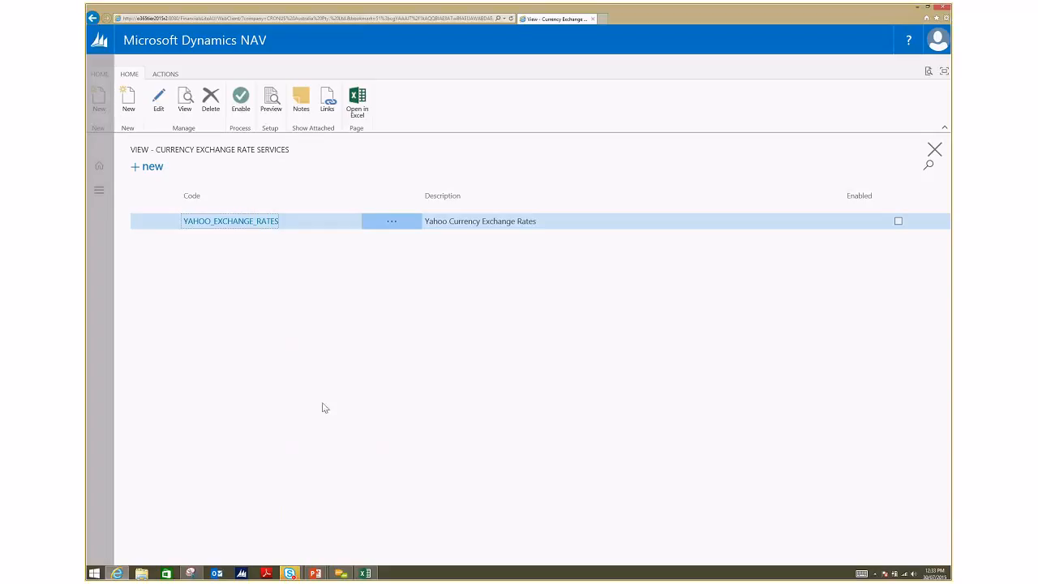
click(159, 101)
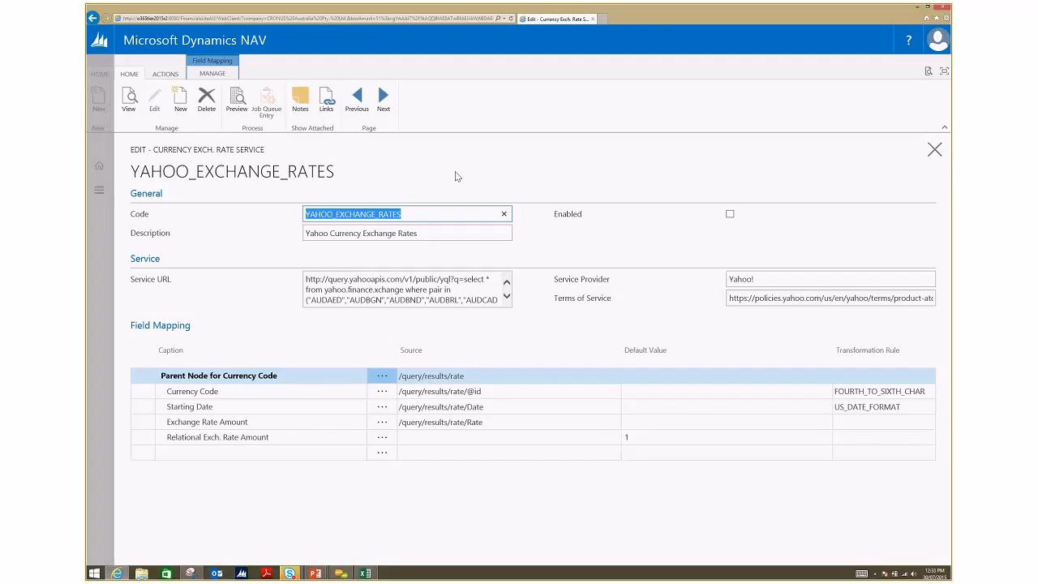
Step: Close the Yahoo service card and the exchange rate services list, and expand the navigation beside the Currencies list
click(110, 230)
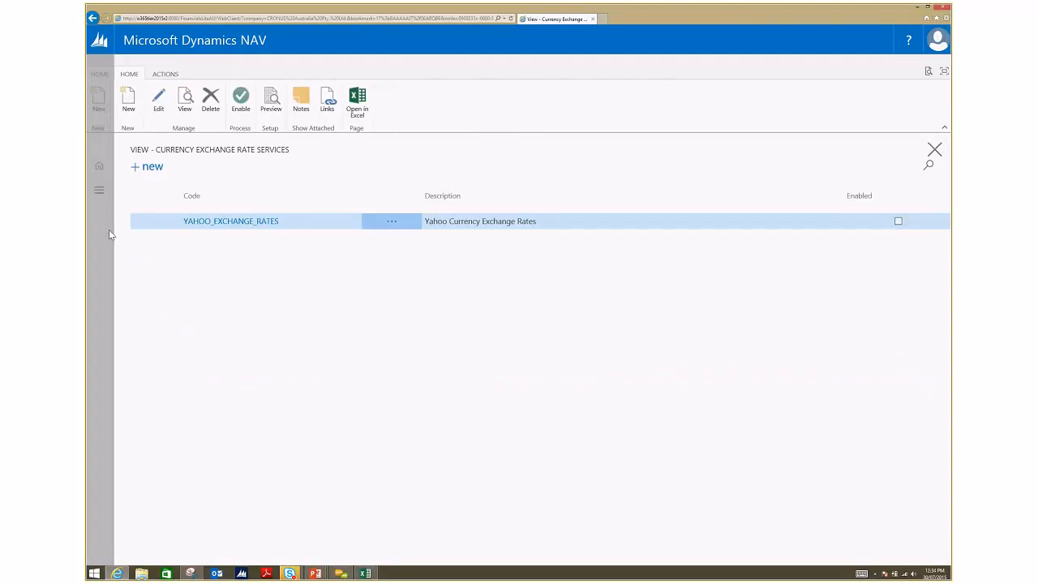
click(109, 230)
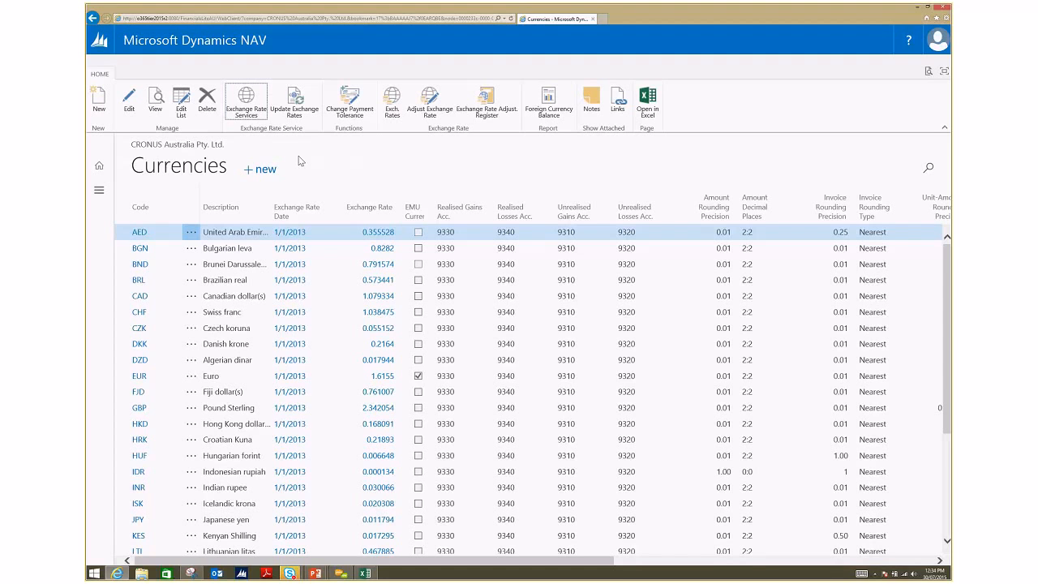
click(99, 192)
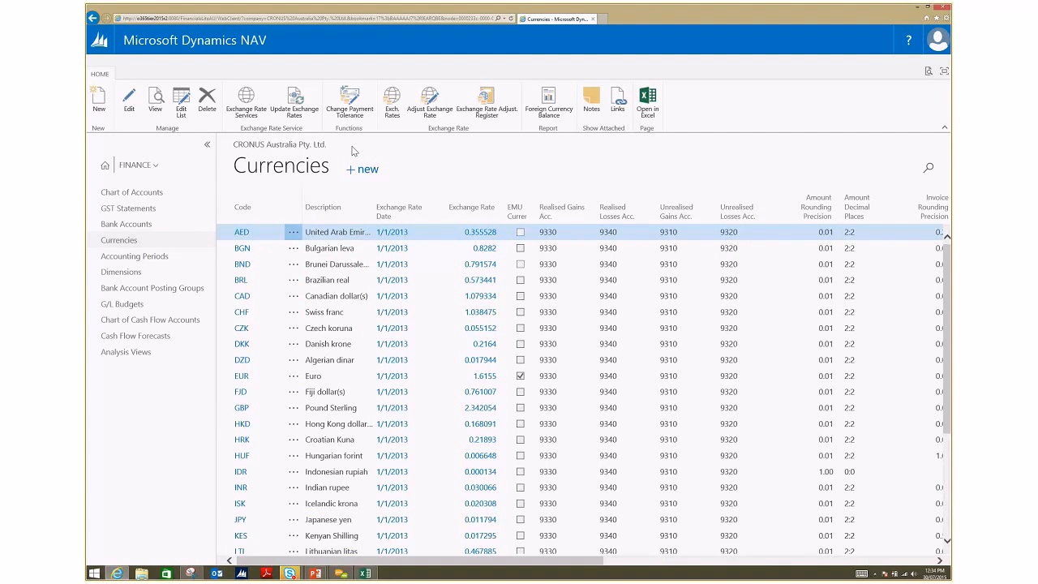
Step: Open the Chart of Accounts, review the G/L Balance by Dimension options, and close them
click(147, 195)
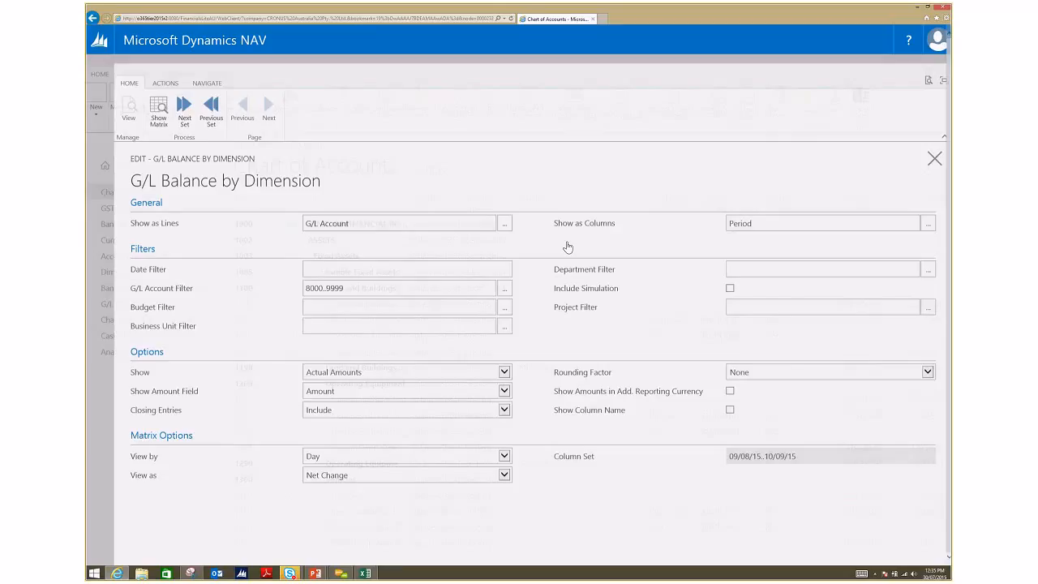
click(934, 150)
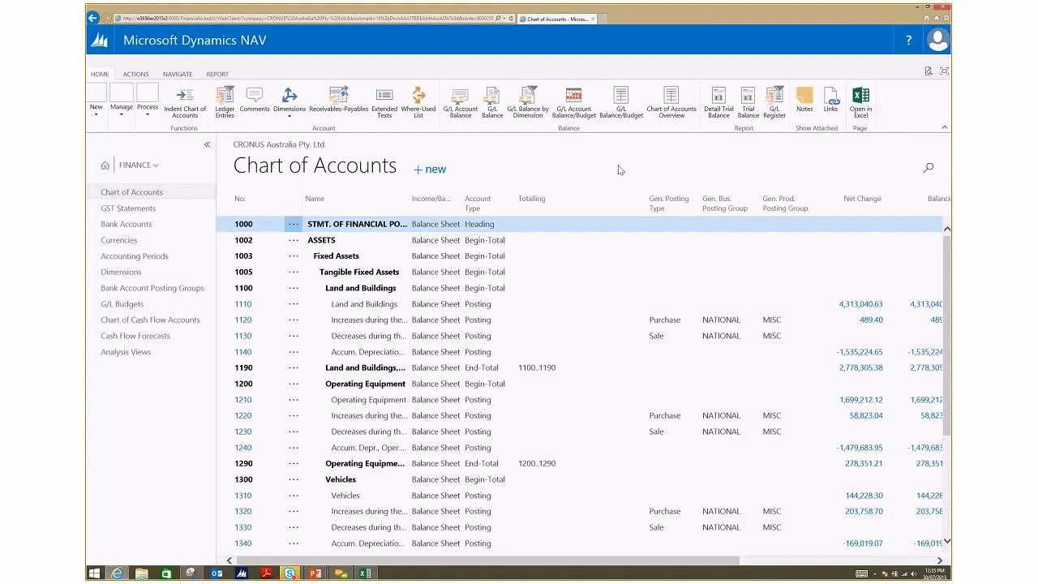
Step: View the general ledger entries from the Chart of Accounts without the G/L Account No. filter, and check the page and report search
click(224, 111)
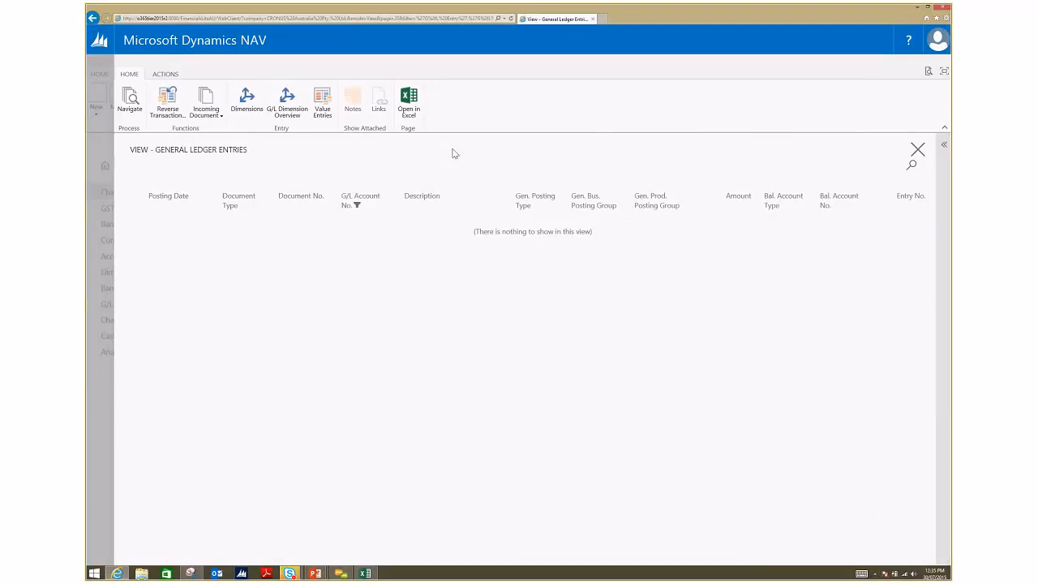
click(395, 196)
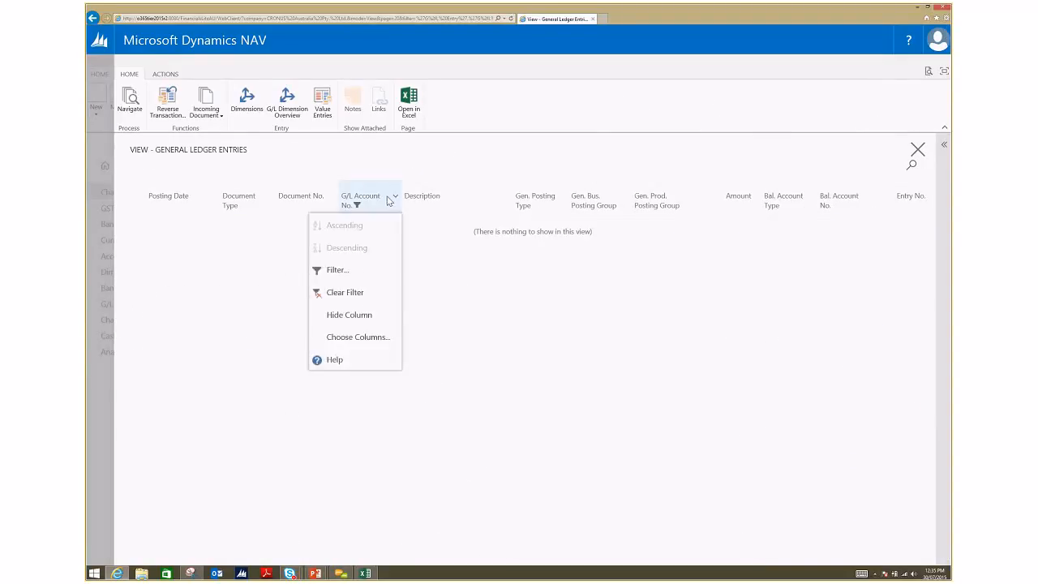
click(362, 297)
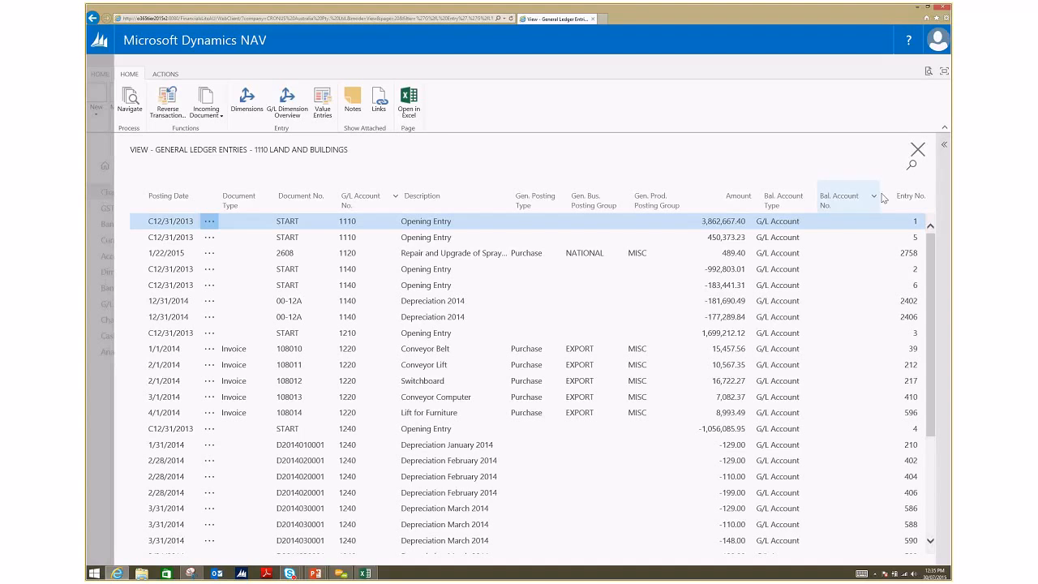
click(929, 71)
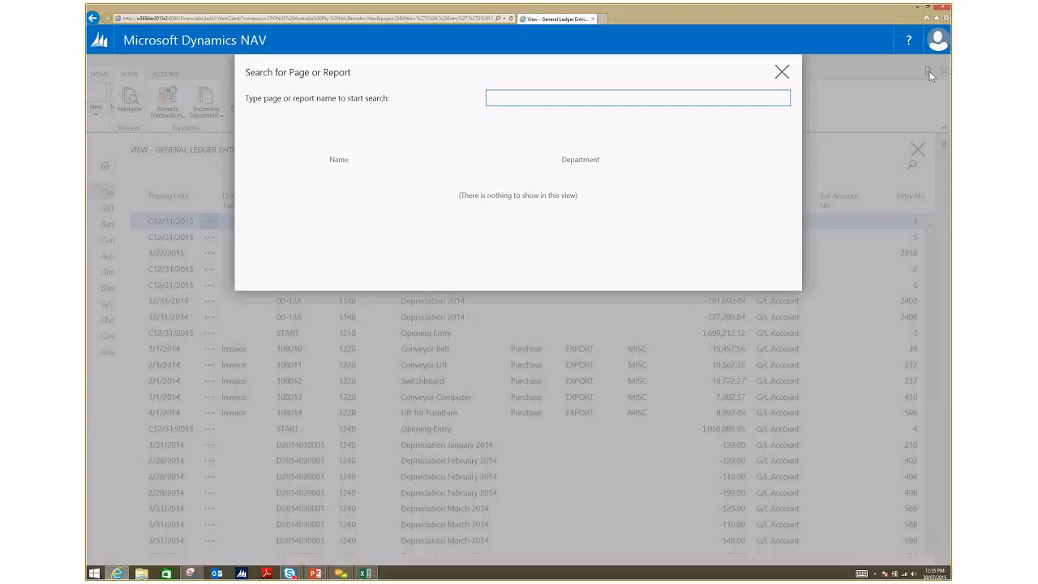
click(782, 72)
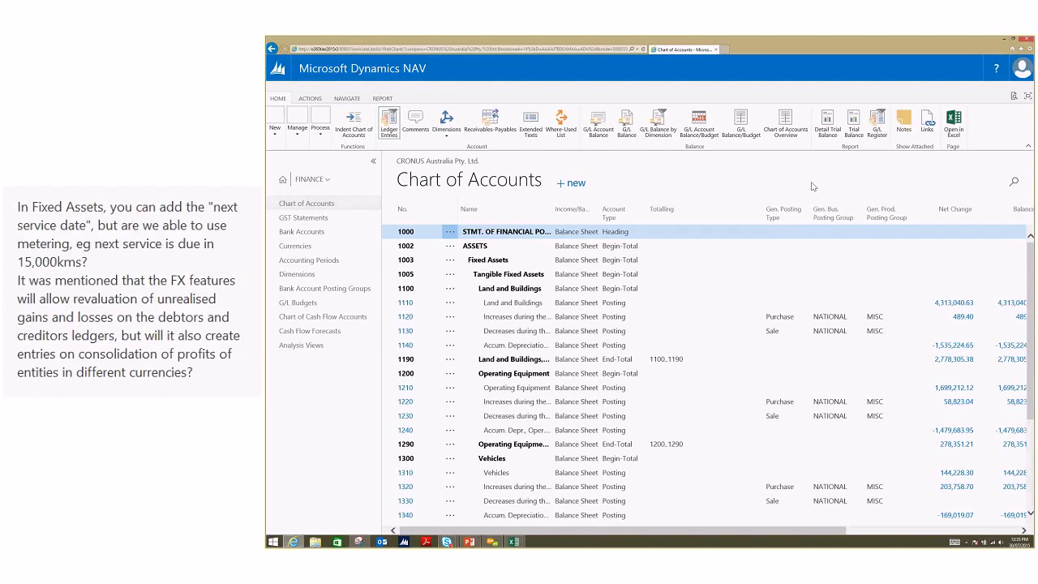
Step: Open the 2014 G/L budget and set the source for copying a budget to G/L Entry
click(298, 302)
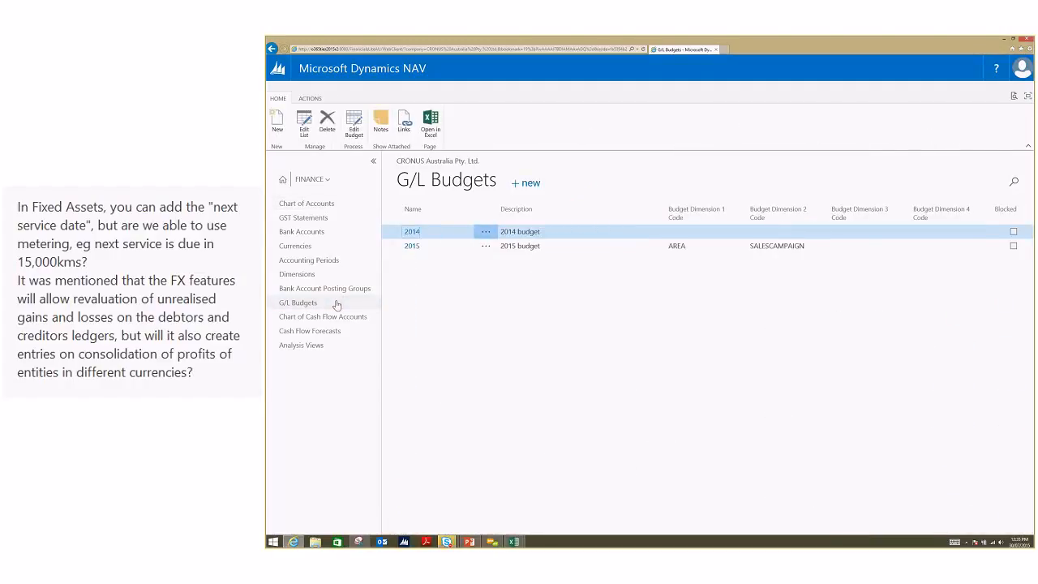
click(411, 233)
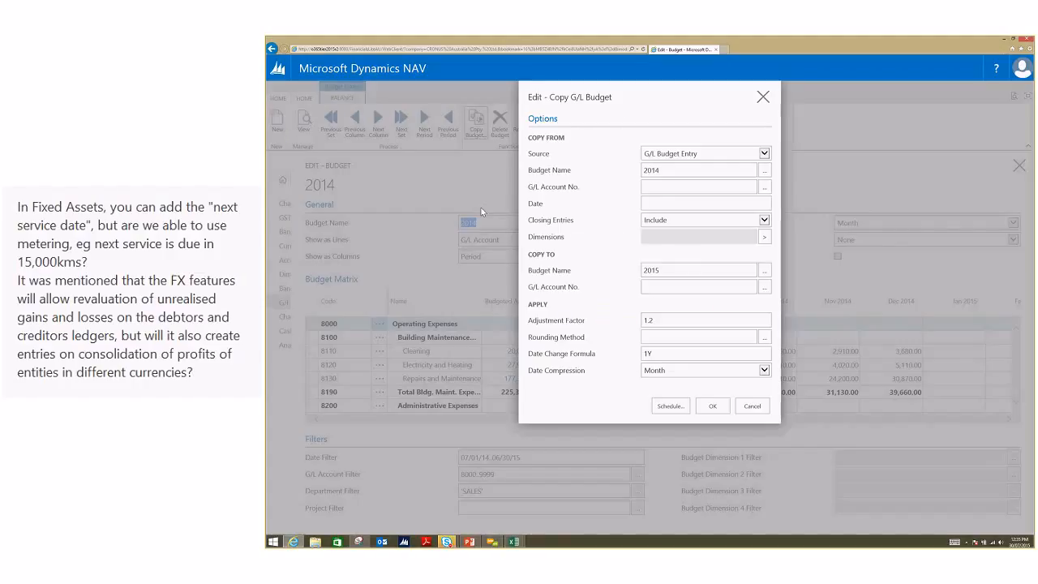
click(762, 154)
click(703, 148)
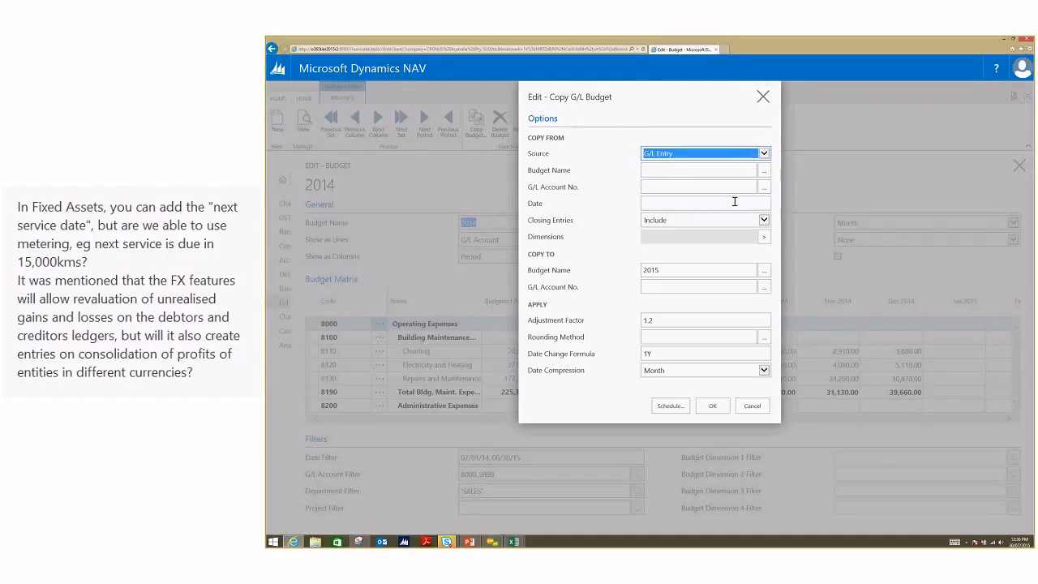
Step: Set the G/L account range to copy from to 8000..9999, checking the full G/L account list
click(727, 186)
text(800)
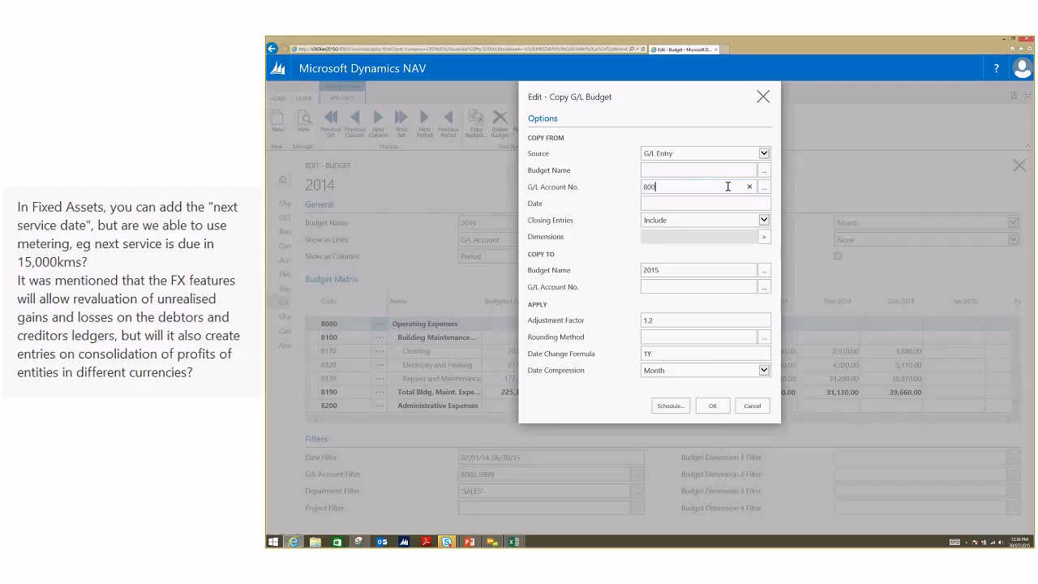
text(0..9999)
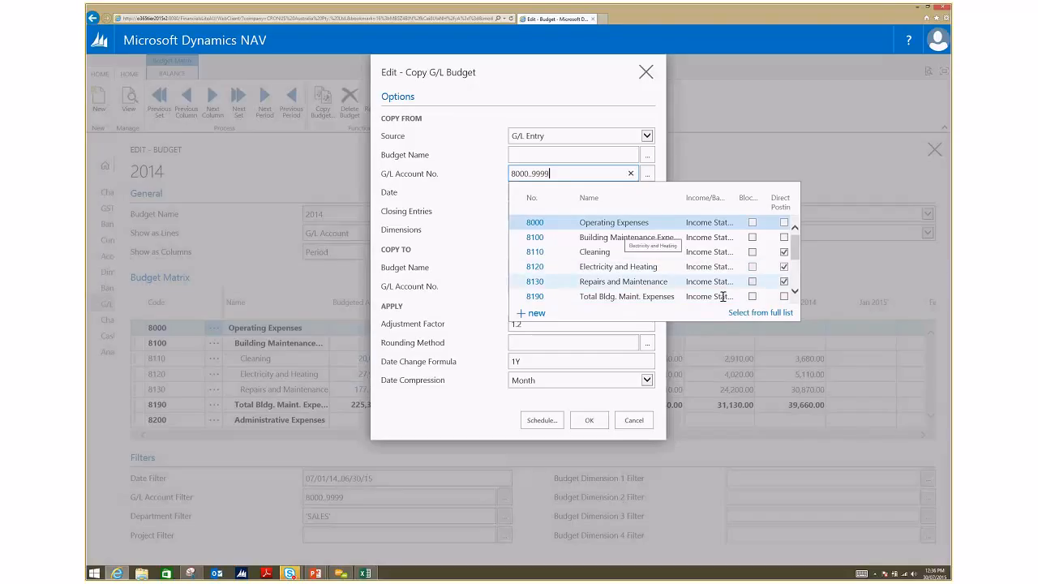
click(758, 315)
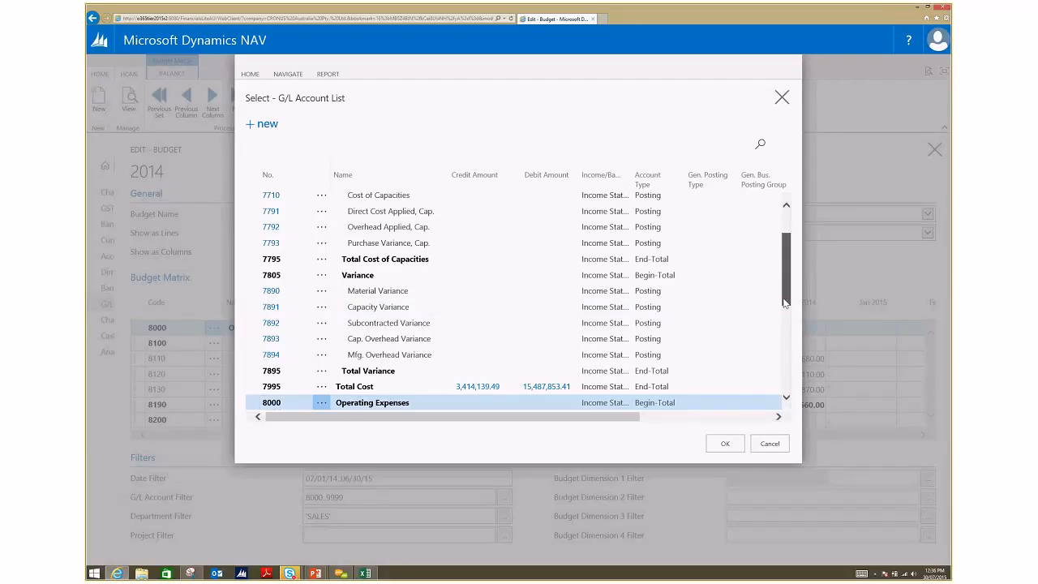
scroll(458, 377, down, 1)
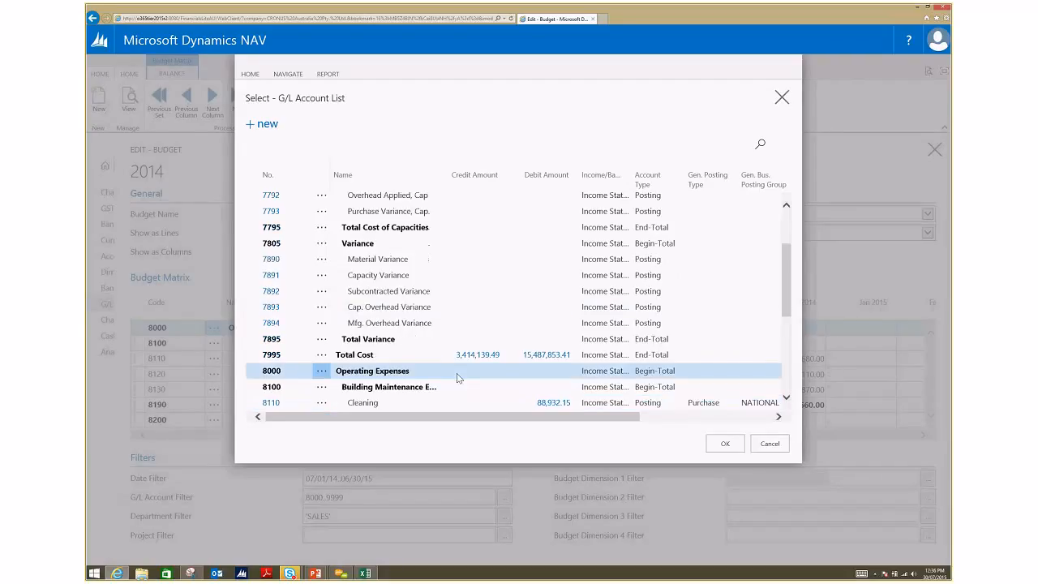
click(762, 443)
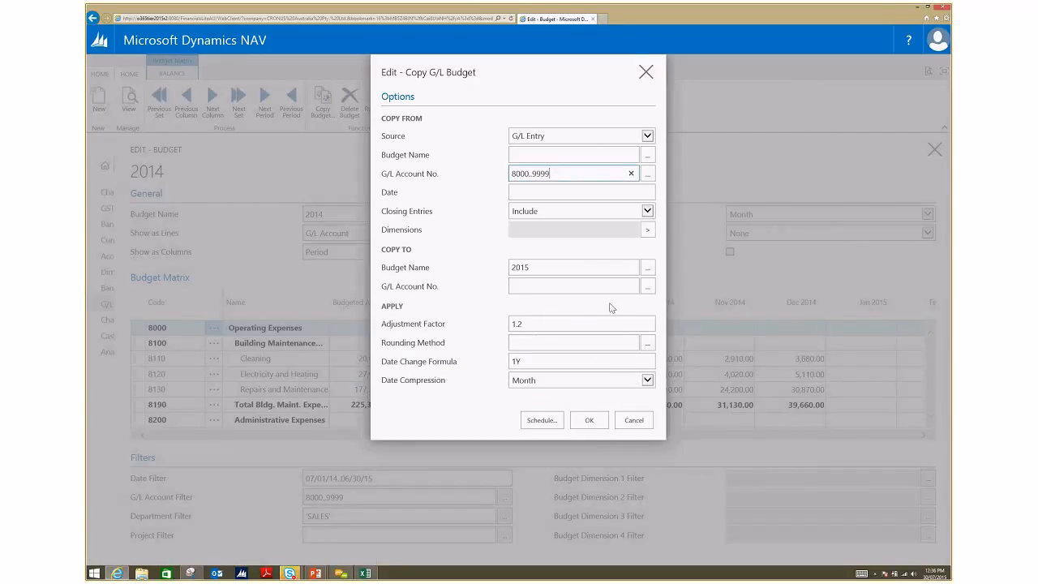
Step: Try to copy the G/L entries into the 2015 budget, and return to the G/L Budgets list
click(594, 427)
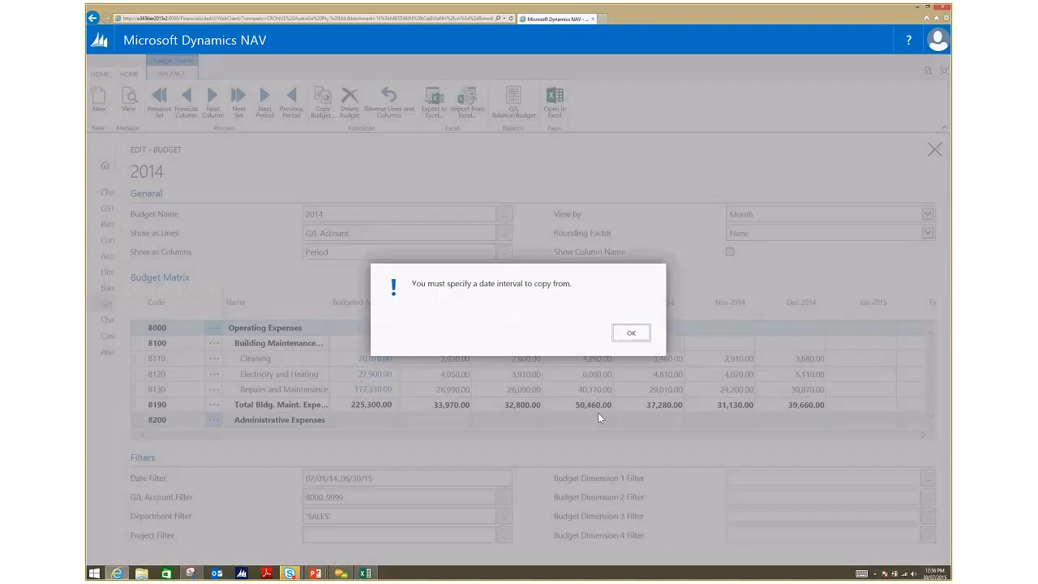
click(626, 336)
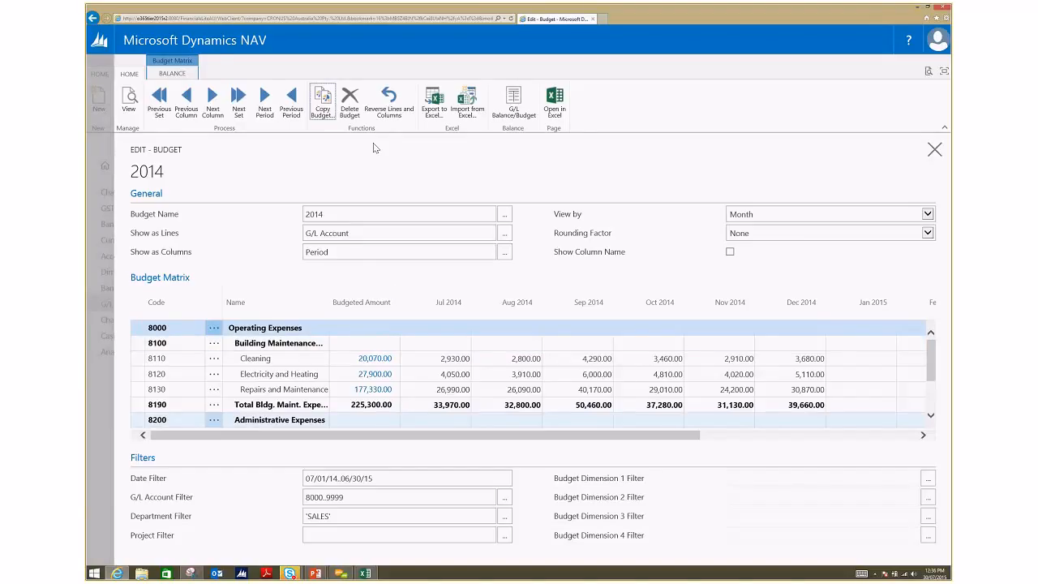
click(107, 387)
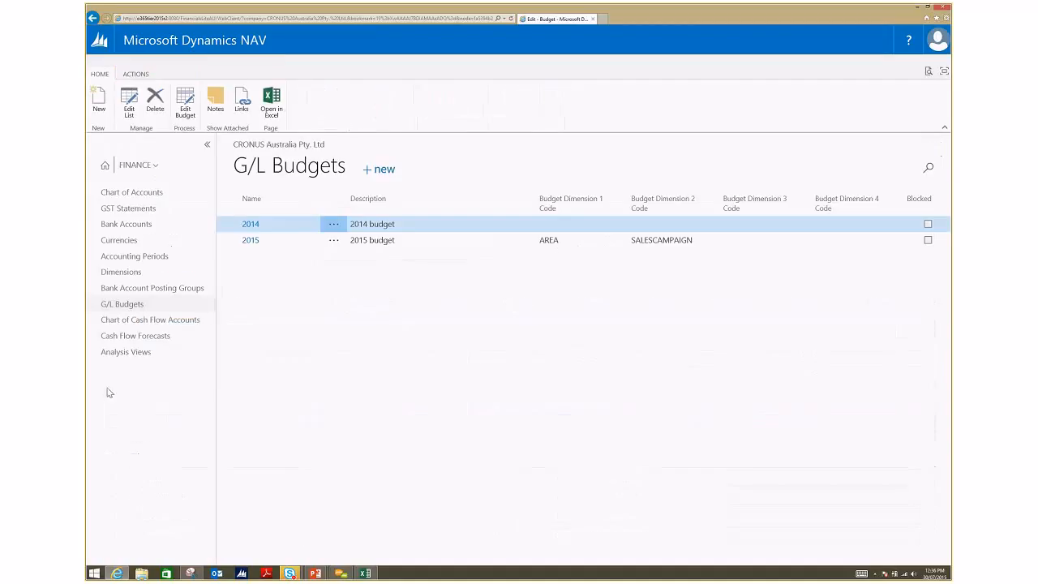
Step: Open the Cash Flow Forecasts list, check the statistics of the CashFlow January 2008 forecast, and close them
click(195, 335)
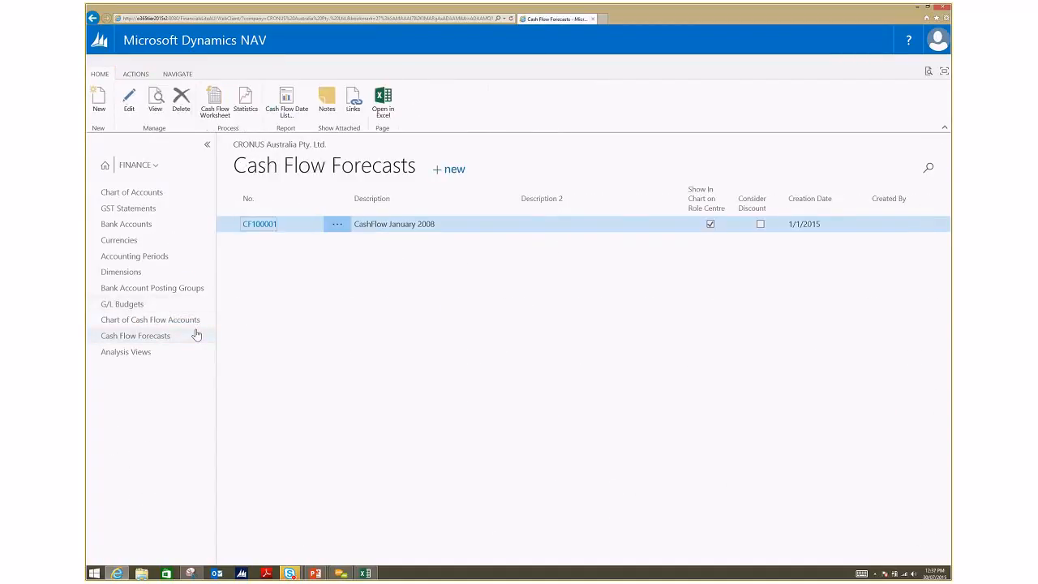
click(246, 101)
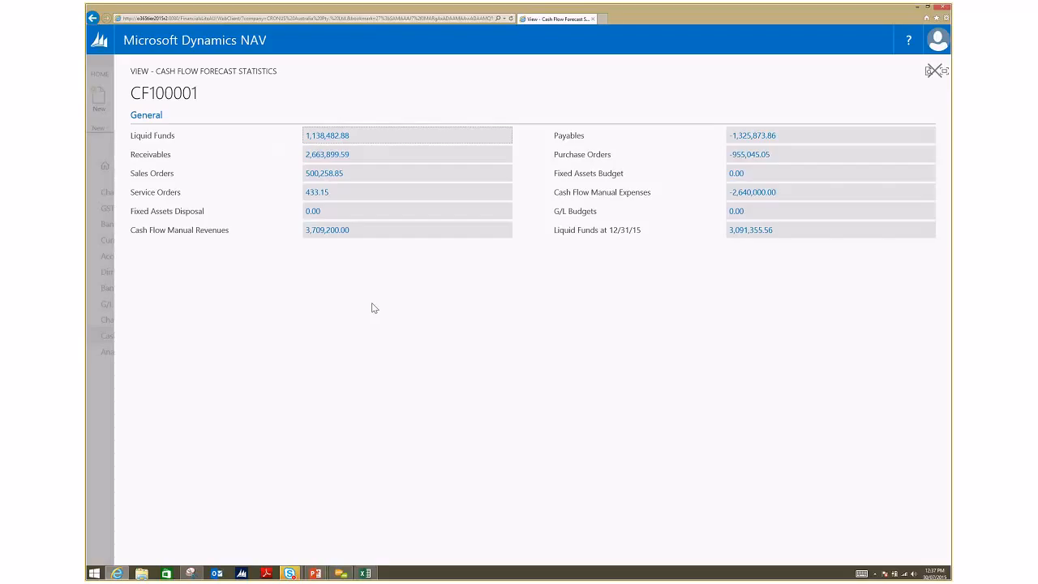
click(98, 384)
Step: Review the Chart of Cash Flow Accounts, and check the Cash Flow Worksheet from the Cash Flow Forecasts list
click(196, 321)
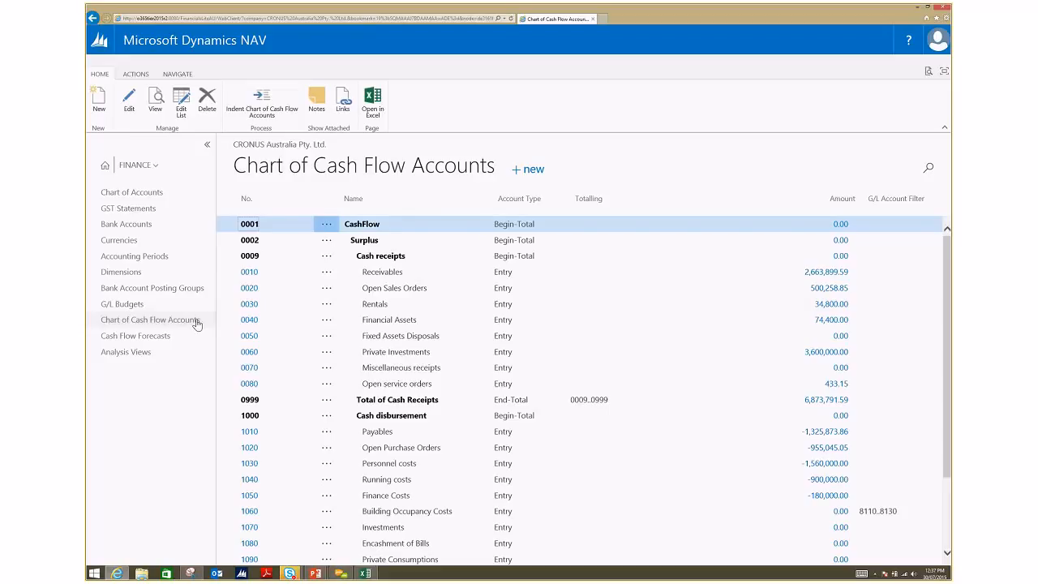
click(172, 335)
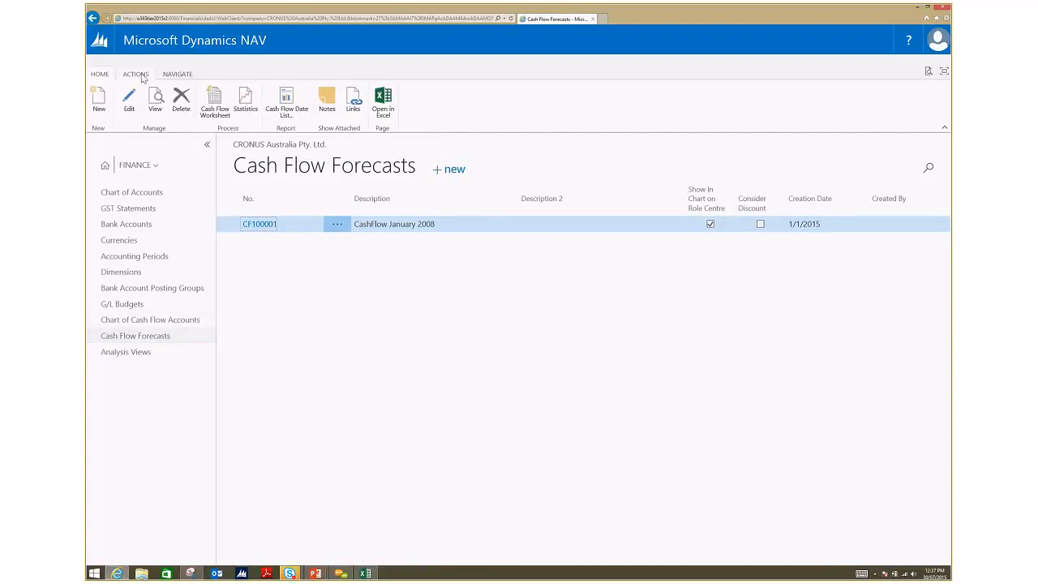
click(208, 113)
Step: Open the Fixed Assets list and look through its entries, including VW Transporter, Conveyor Belt and Conveyor Computer
click(145, 165)
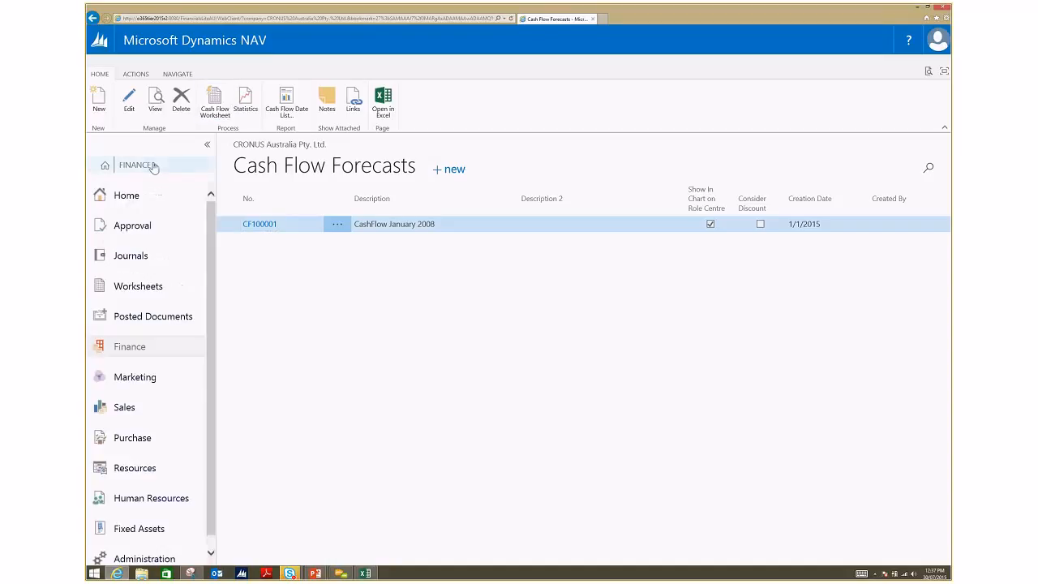
click(168, 532)
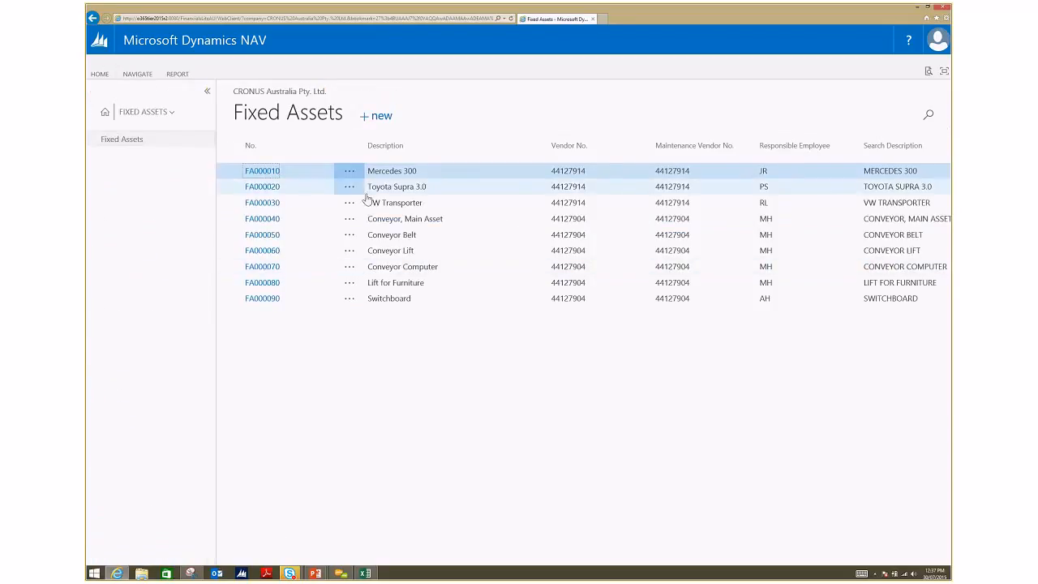
click(435, 203)
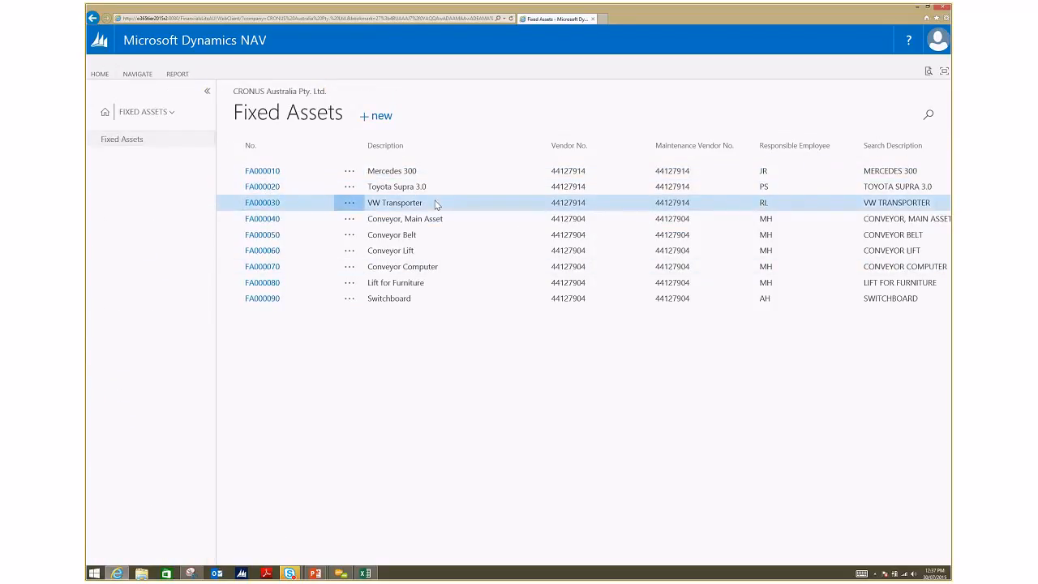
click(450, 249)
click(456, 235)
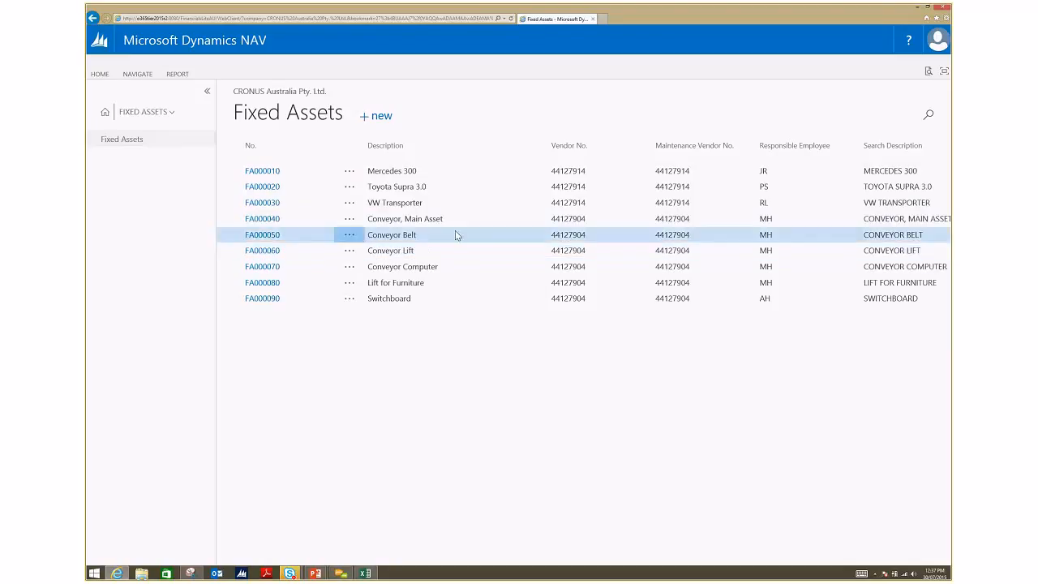
click(453, 267)
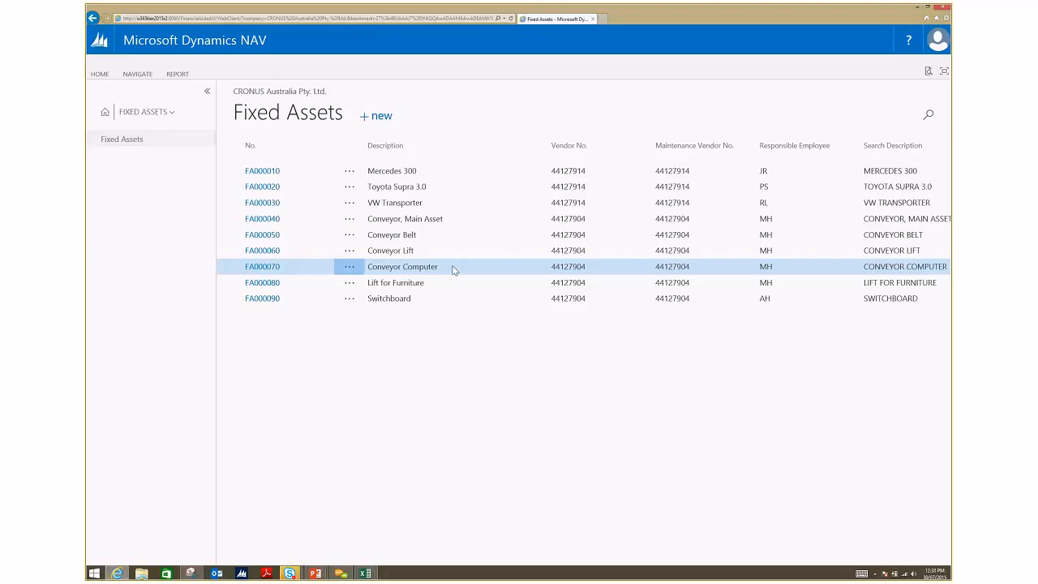
Step: Return to the Finance area and browse the Currencies, Bank Accounts and GST Statements lists
click(172, 113)
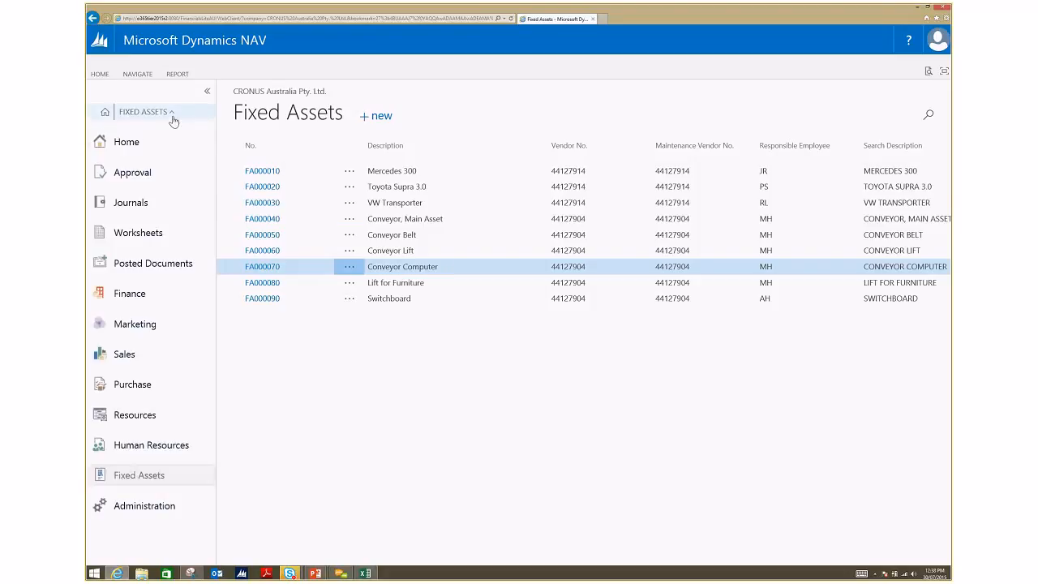
click(179, 296)
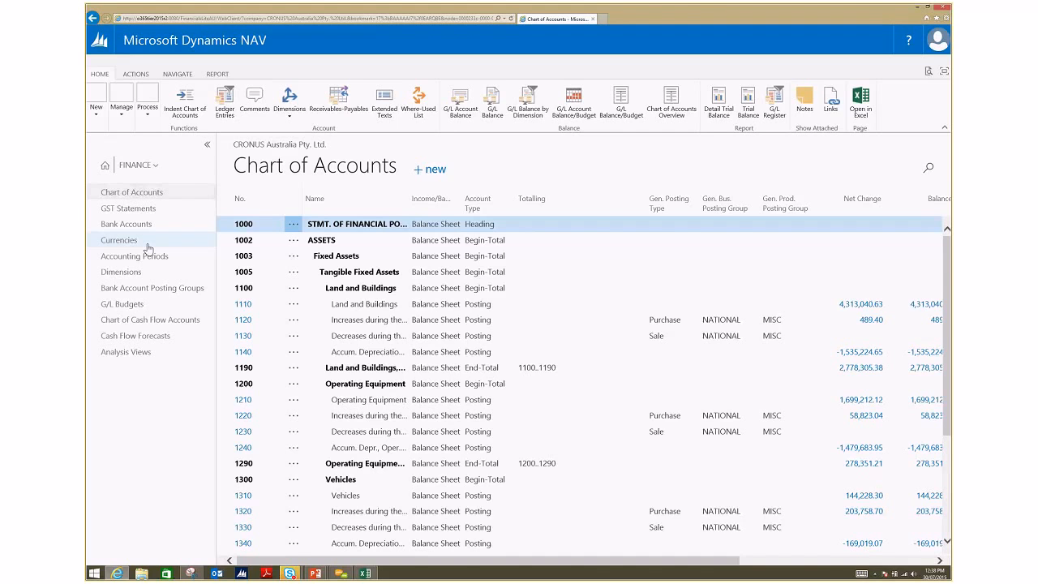
click(148, 245)
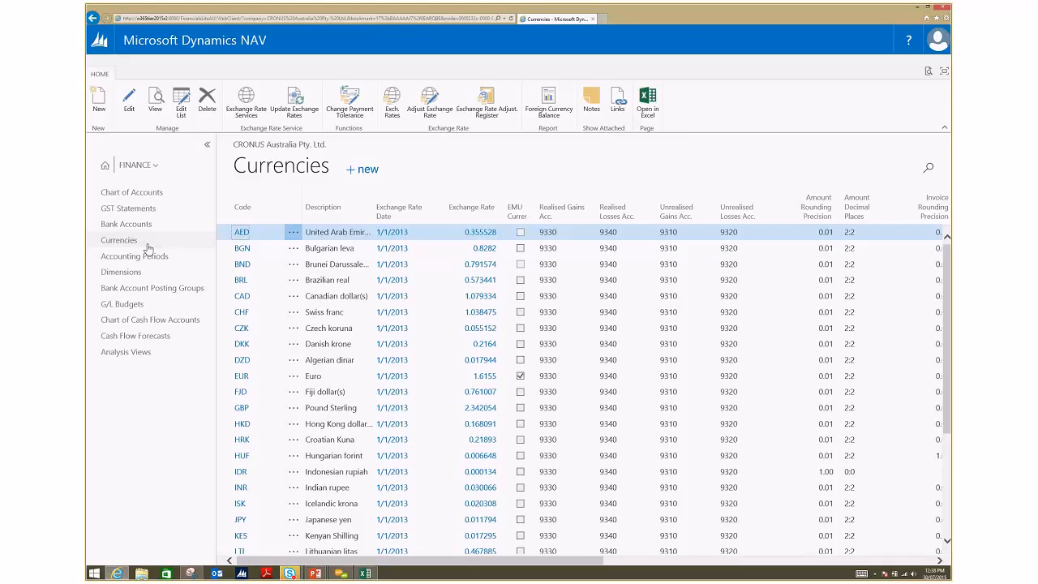
click(159, 223)
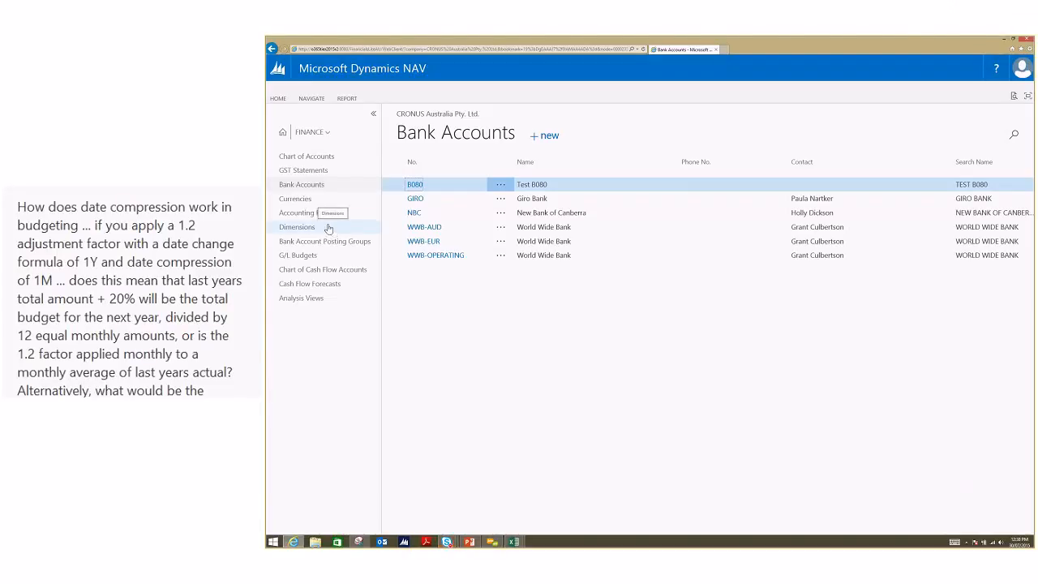
click(347, 170)
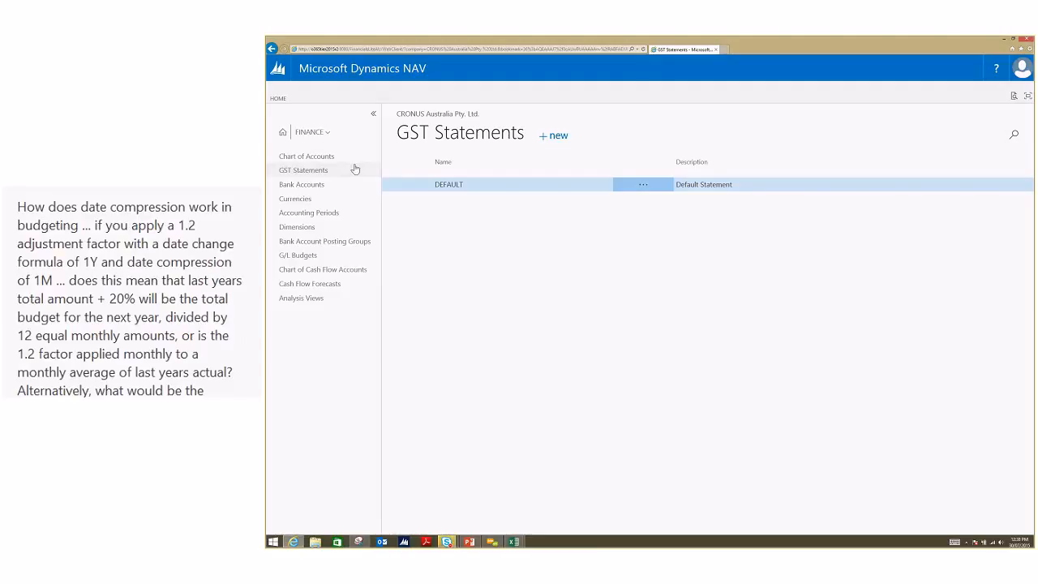
Step: Switch to the presentation and advance to the slide "How will your users consume Financials"
key(alt+Tab)
key(Right)
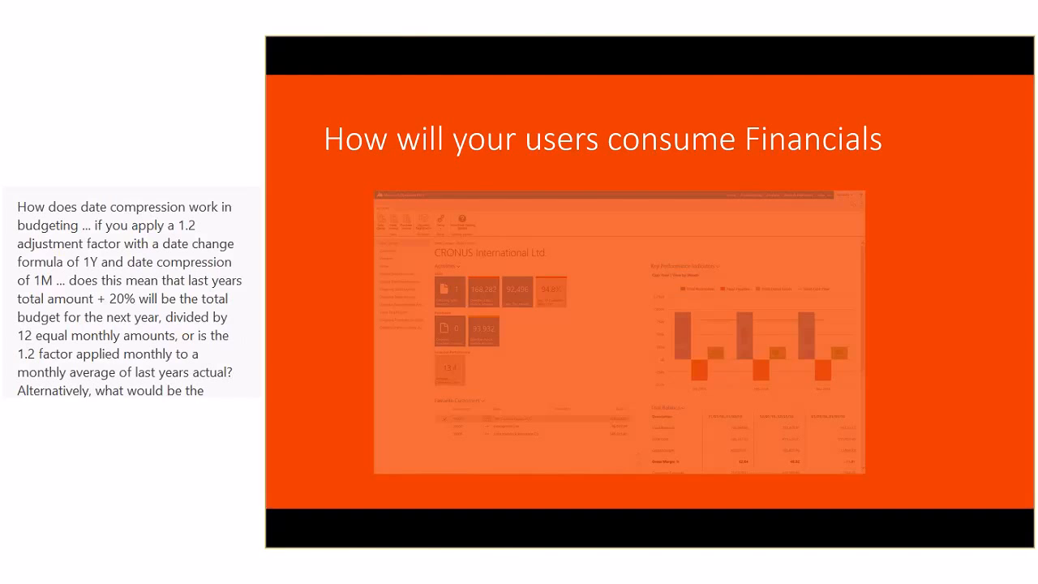
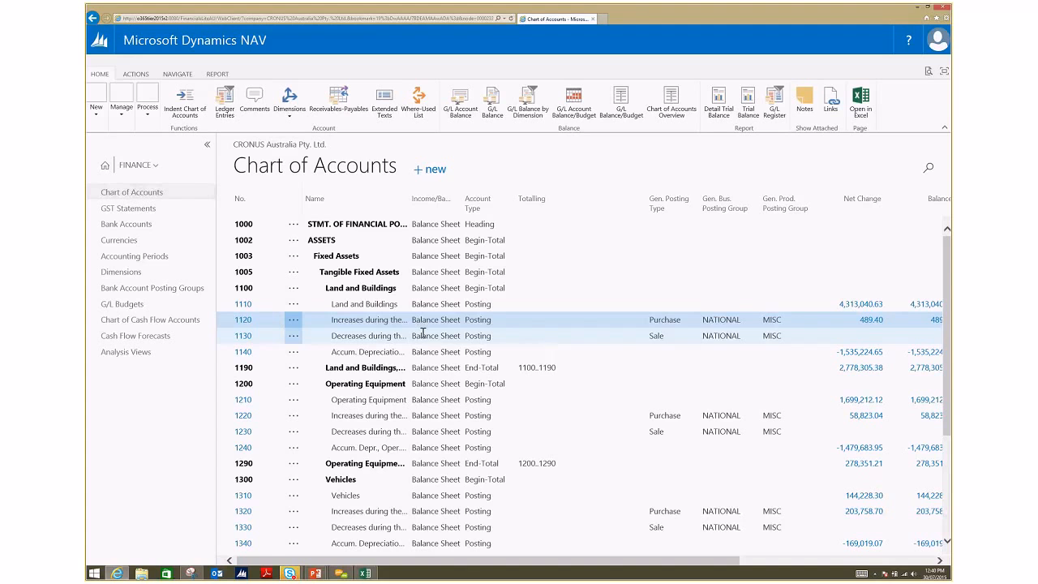
Step: Open the card of G/L account 1120 from the Chart of Accounts and bring up its default dimensions
click(237, 321)
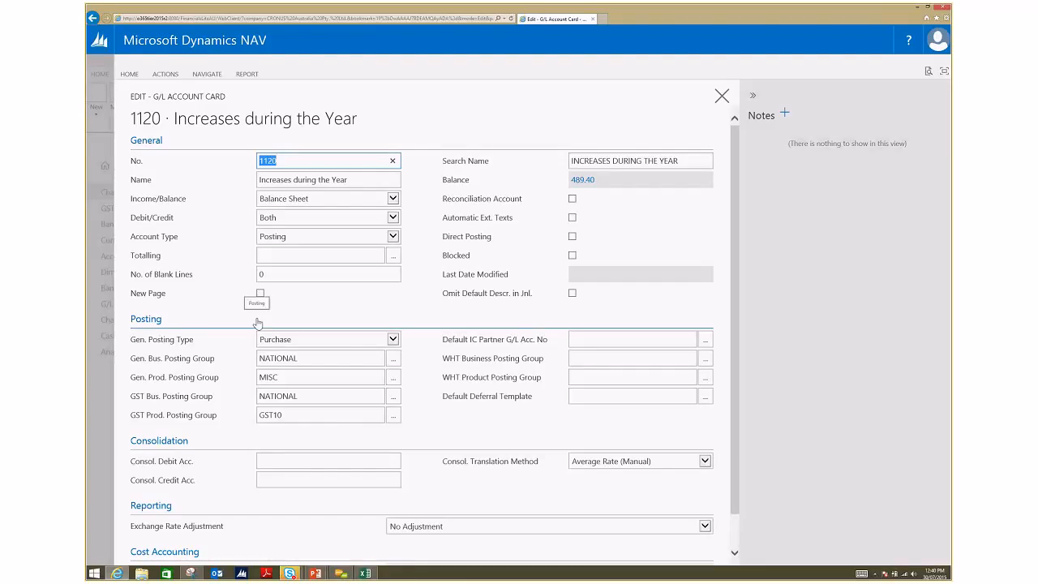
click(128, 74)
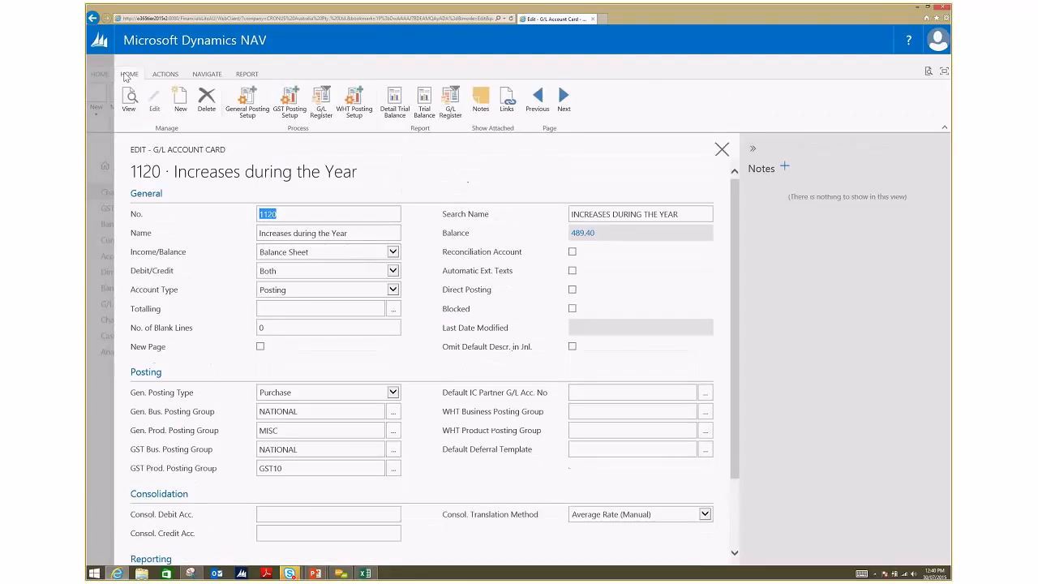
click(166, 74)
click(206, 74)
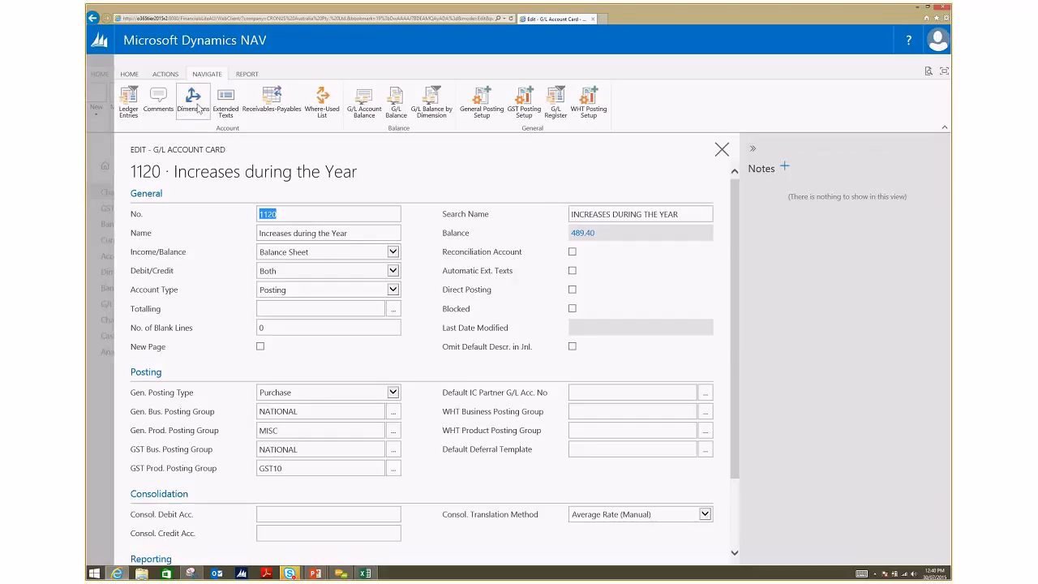
click(193, 104)
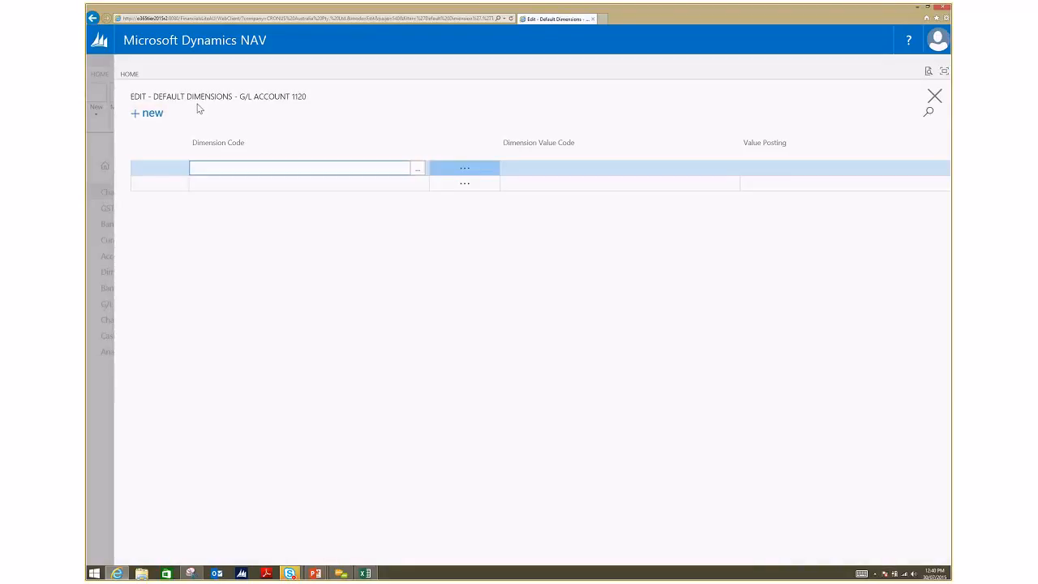
Step: Add a default dimension with code DEPARTMENT and value SALES, check the Value Posting options, and return to the Chart of Accounts
click(419, 169)
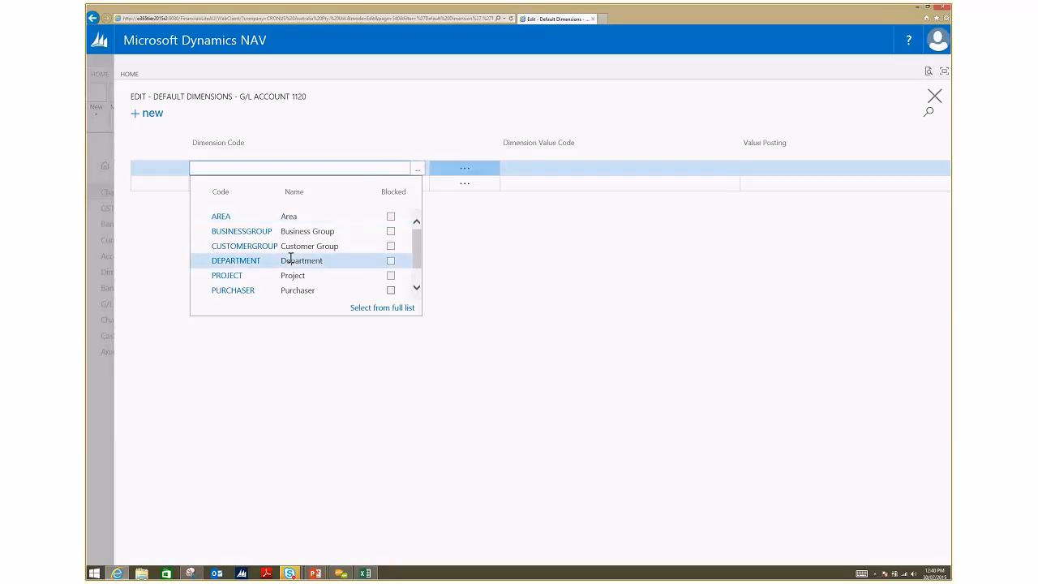
click(257, 266)
click(524, 167)
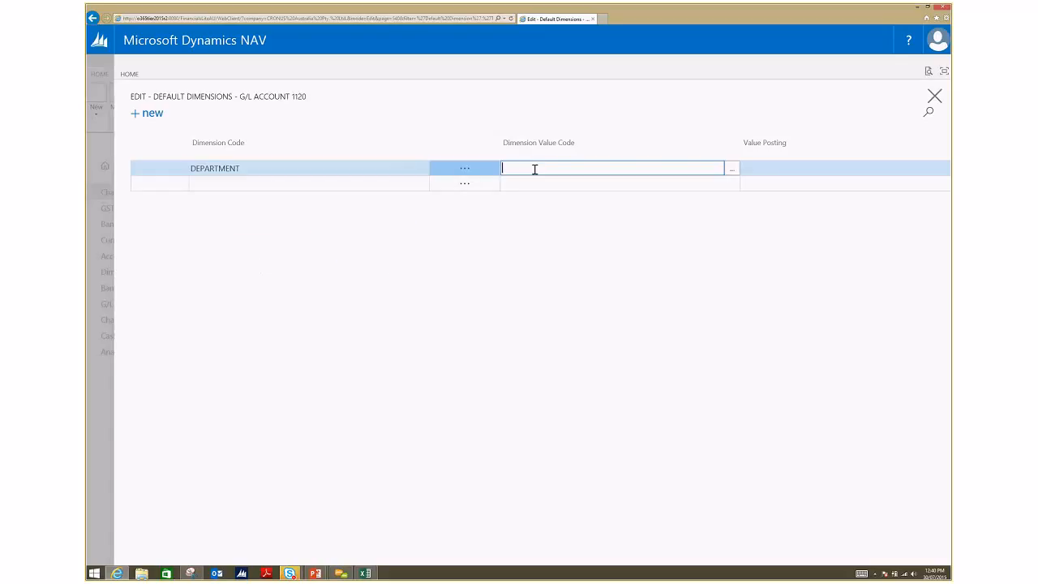
click(732, 169)
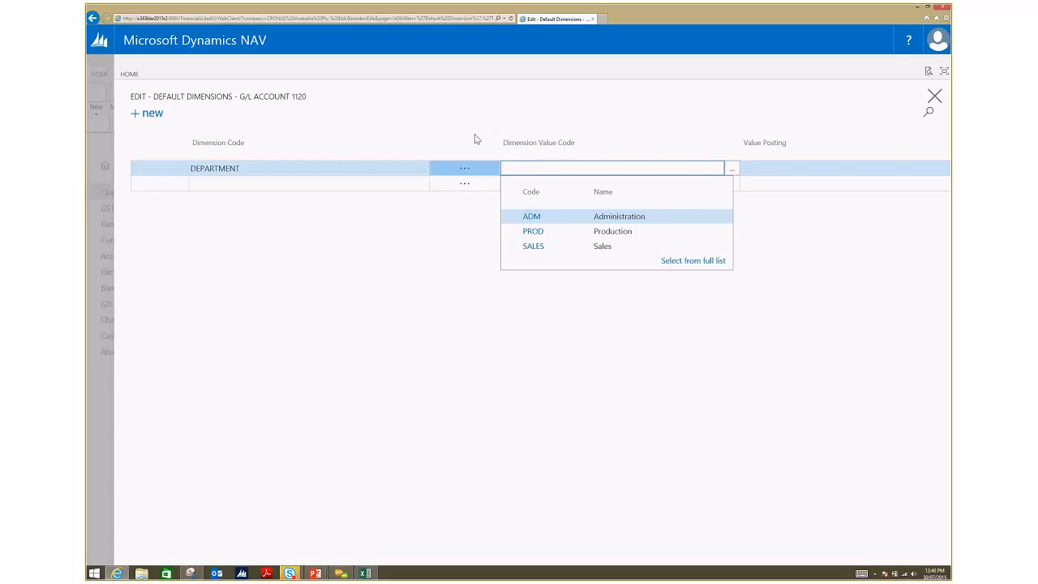
click(534, 246)
click(812, 167)
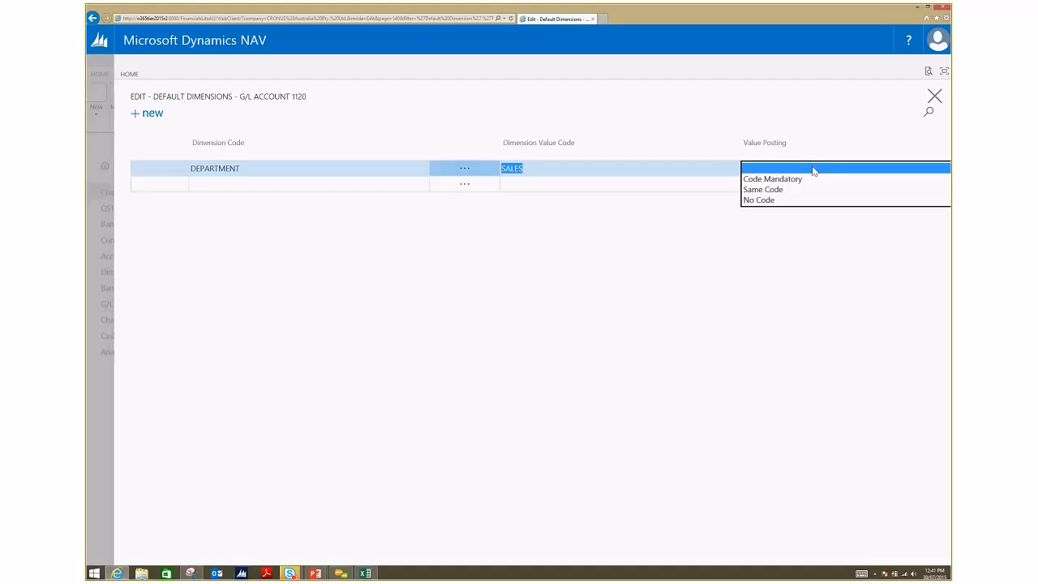
click(102, 400)
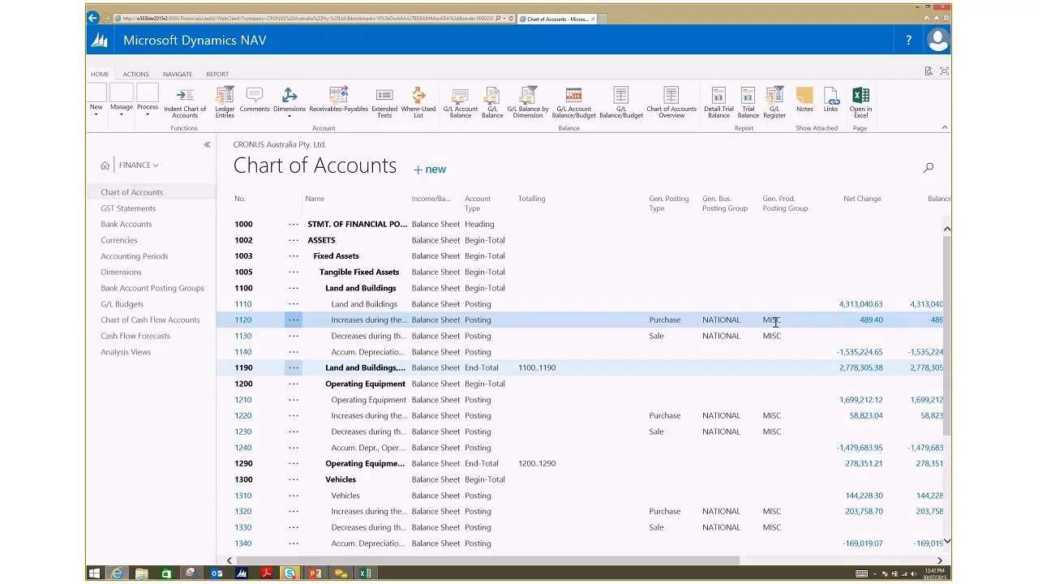
Step: Review the fixed asset card of the Mercedes 300, including its Next Service Date calendar, and return to the Fixed Assets list
click(151, 165)
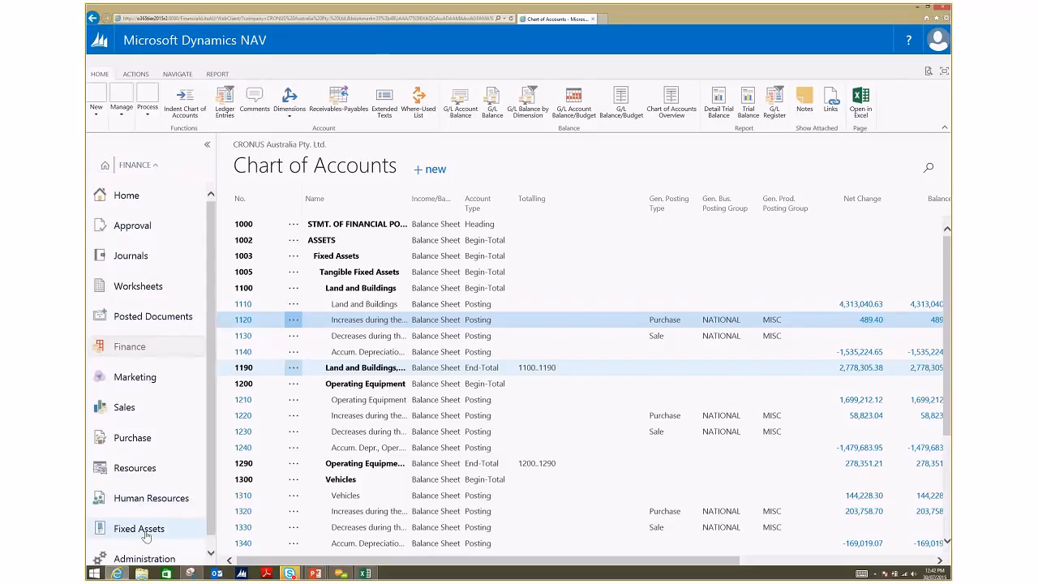
click(142, 531)
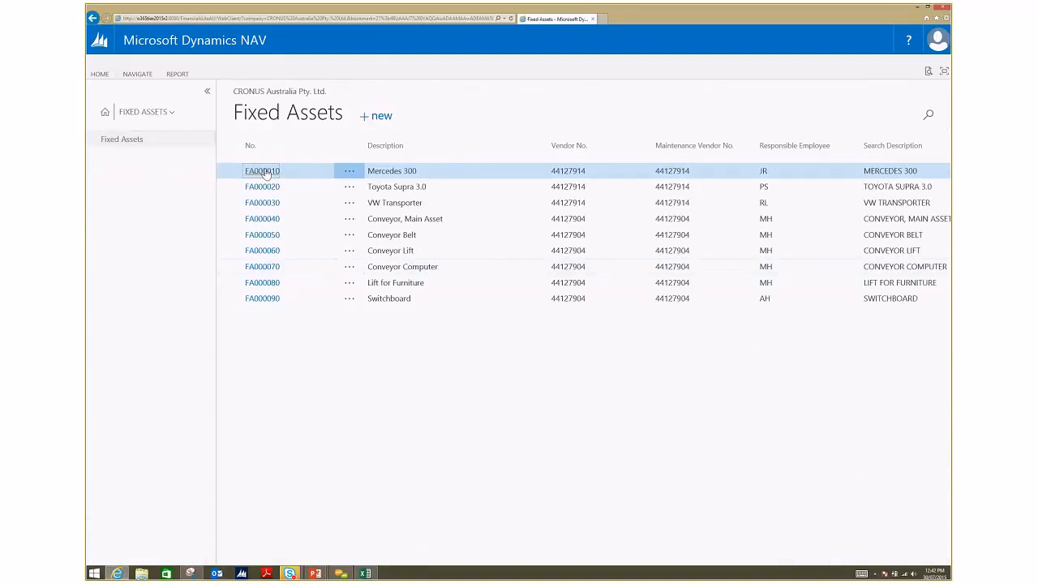
click(263, 171)
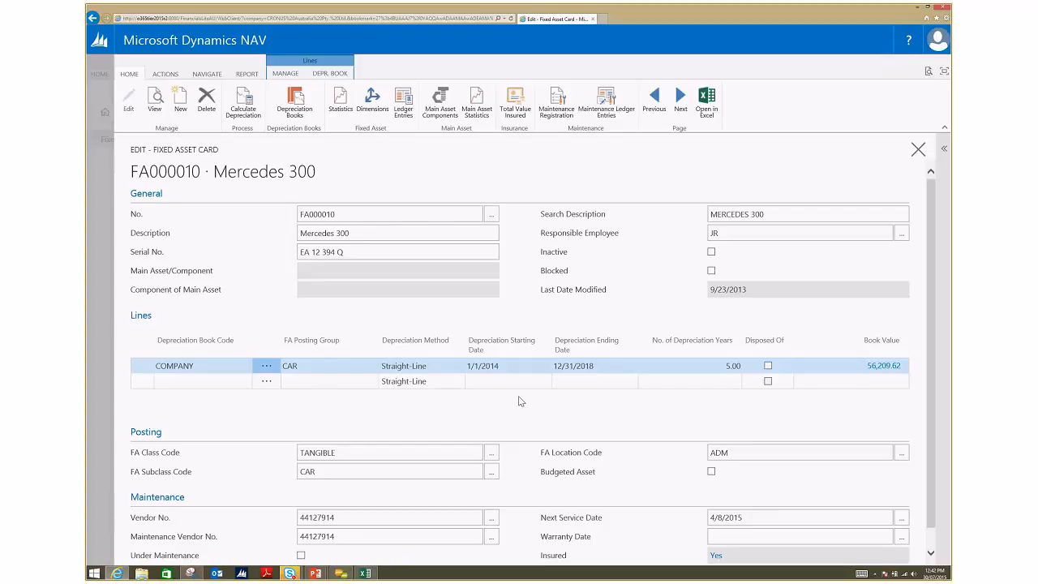
scroll(519, 400, down, 1)
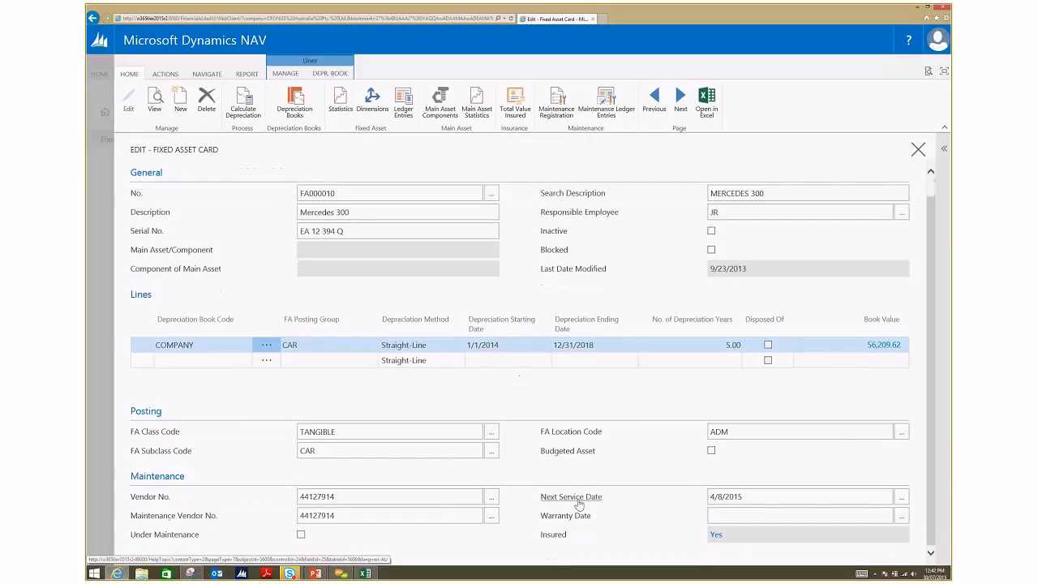
click(905, 500)
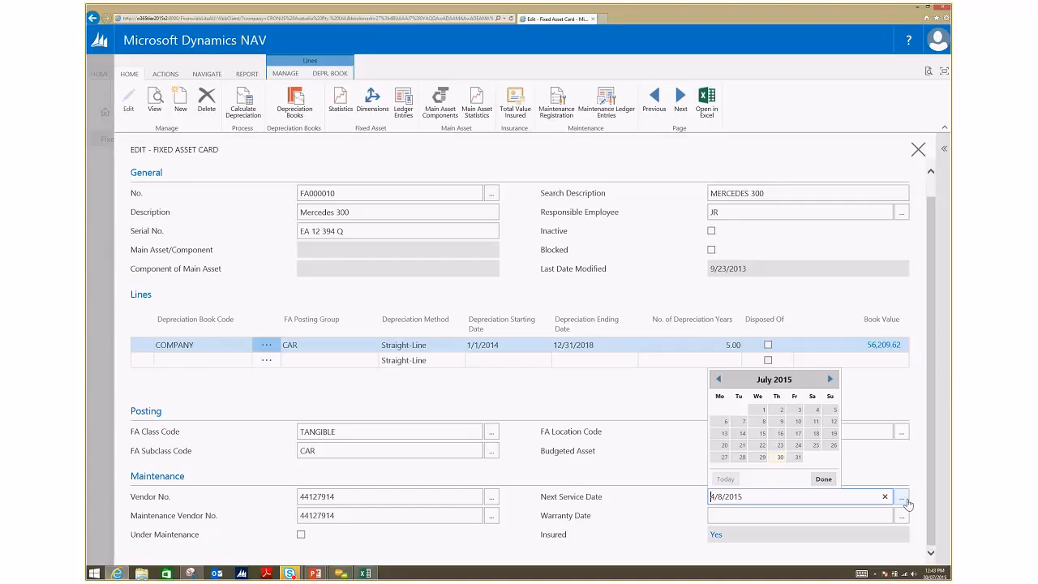
click(823, 479)
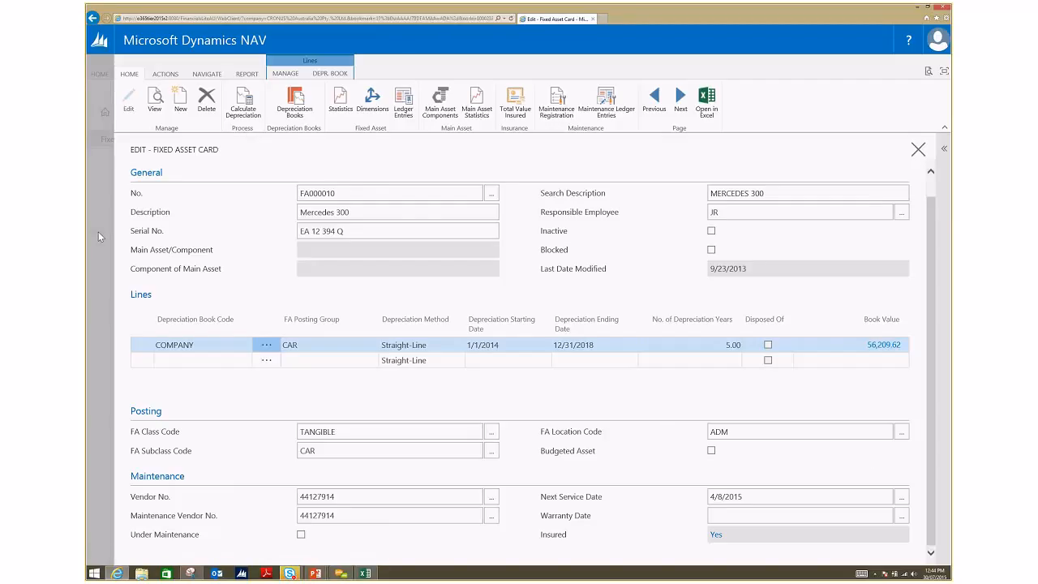
key(Escape)
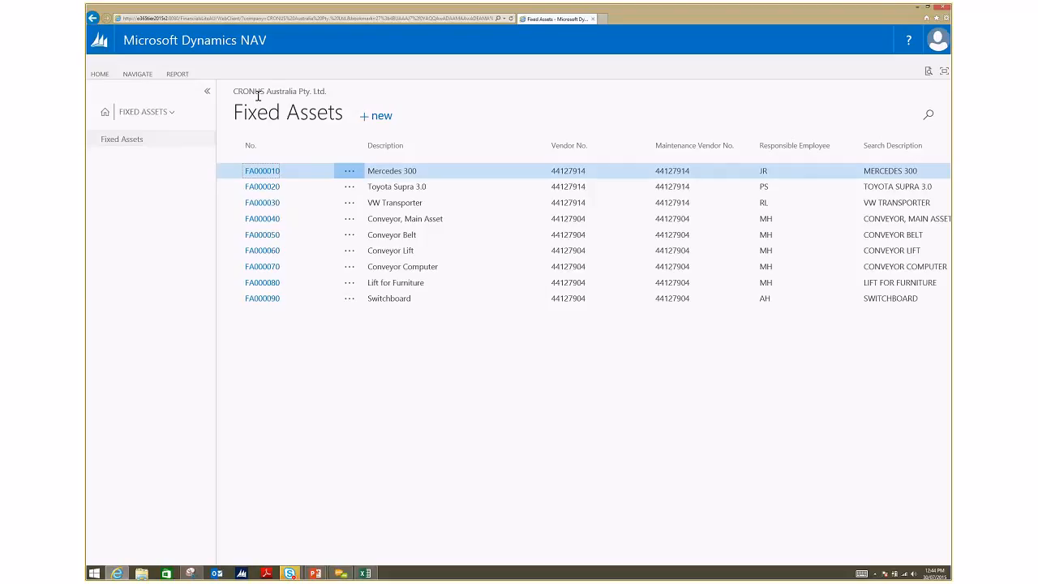
Step: Go to the Home role centre, and open the 2014 budget from the G/L Budgets list in the Finance area
click(167, 114)
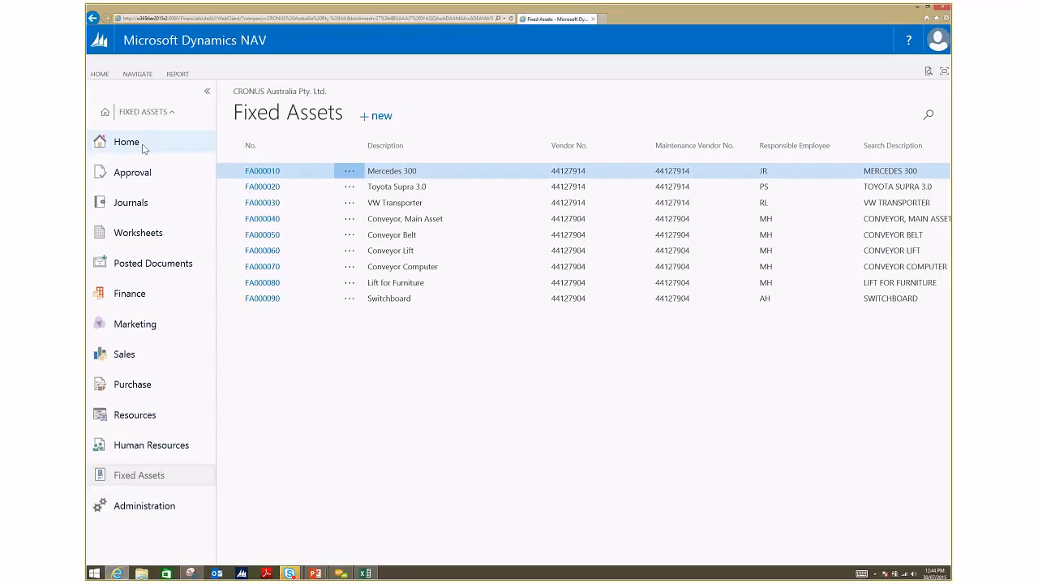
click(142, 143)
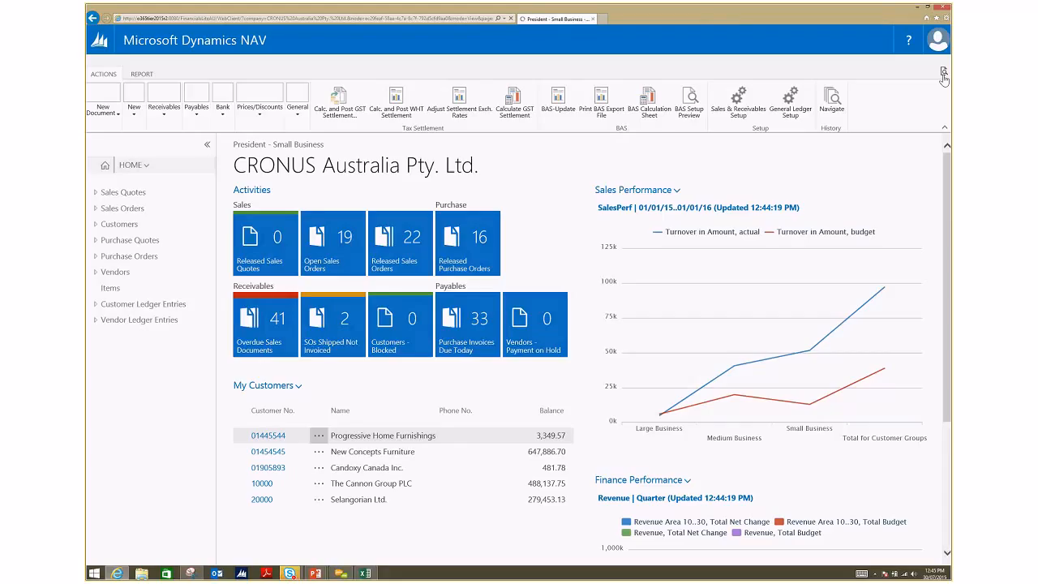
click(142, 167)
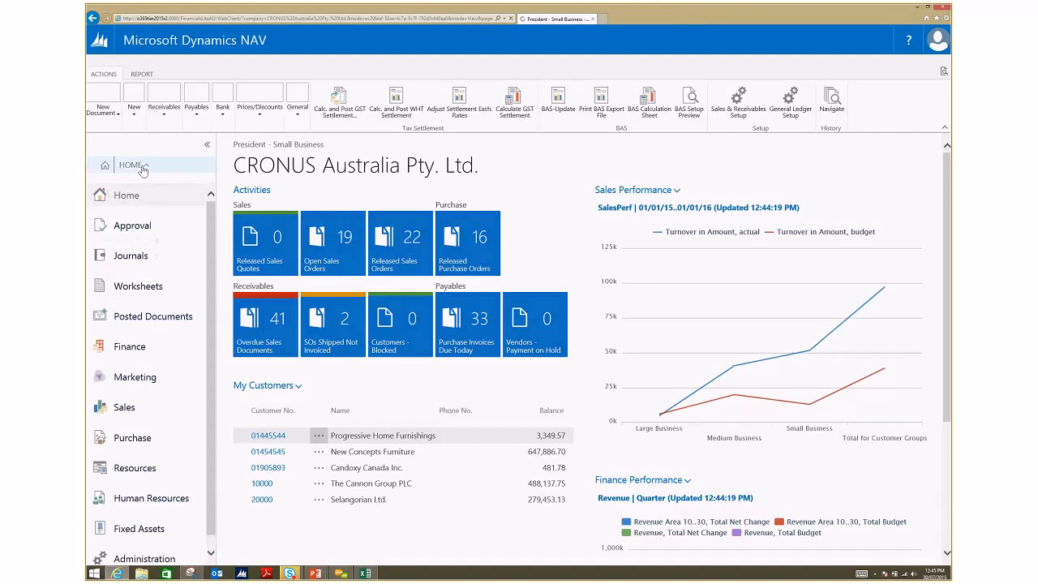
click(131, 347)
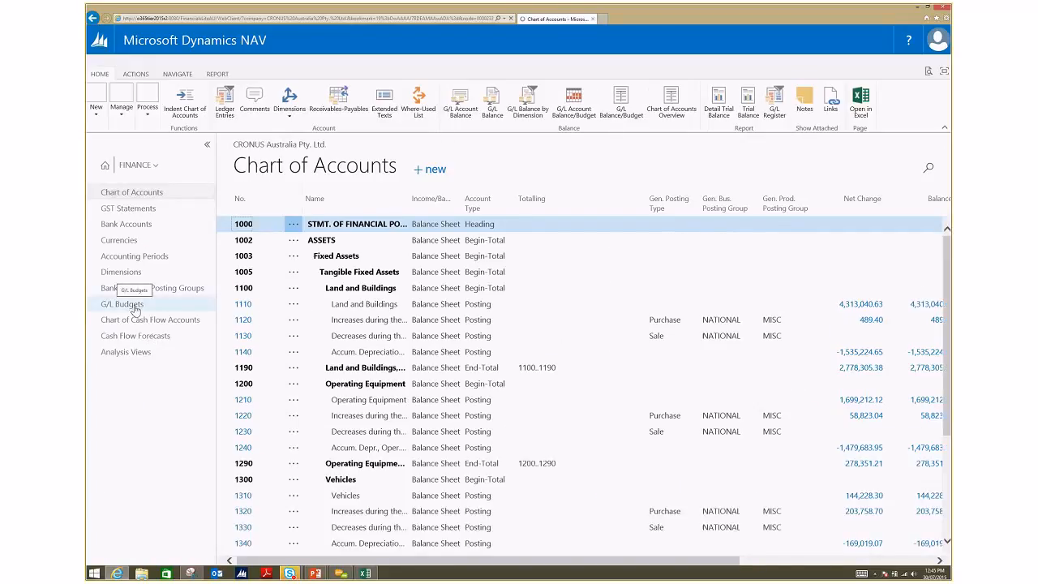
click(135, 306)
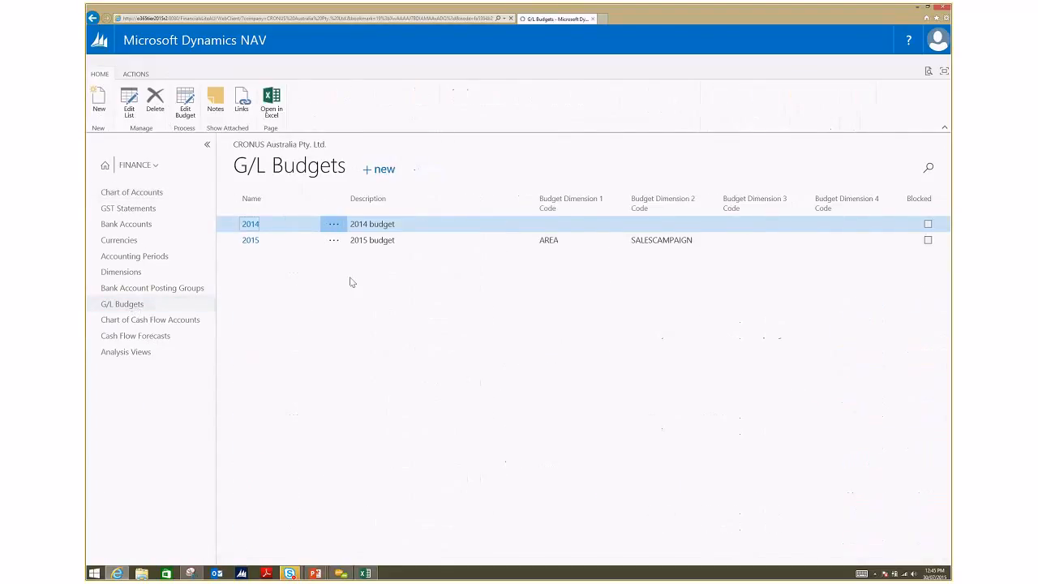
click(251, 229)
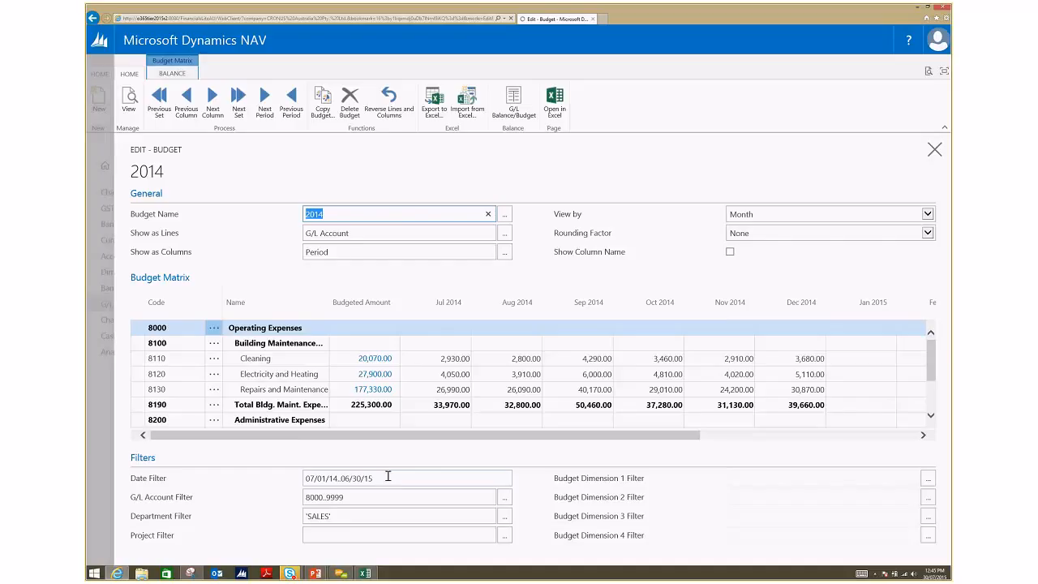
Step: Set the 2014 budget's Date Filter to 07/01/14..07/31/14
drag(387, 475, 341, 478)
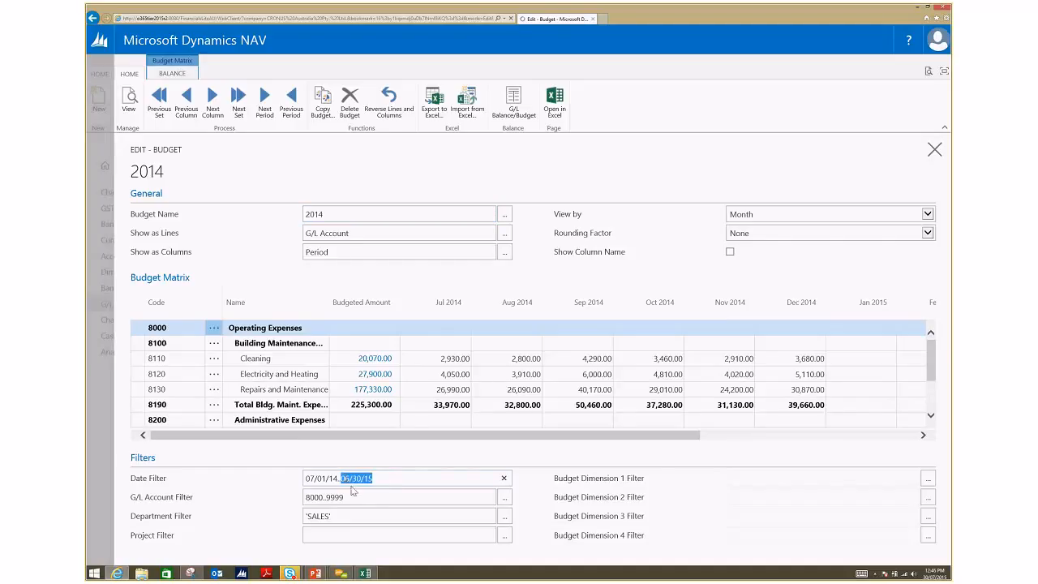
text(0701)
key(BackSpace)
key(BackSpace)
text(3114)
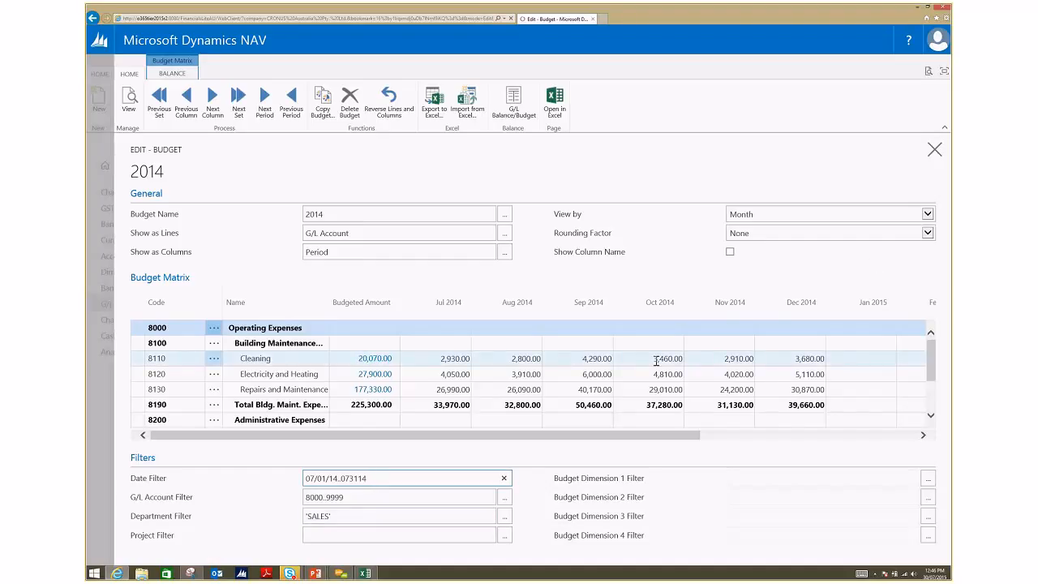
key(Tab)
Step: View the budget matrix by Day and select the 07/02/14 cell on the Cleaning line
click(927, 214)
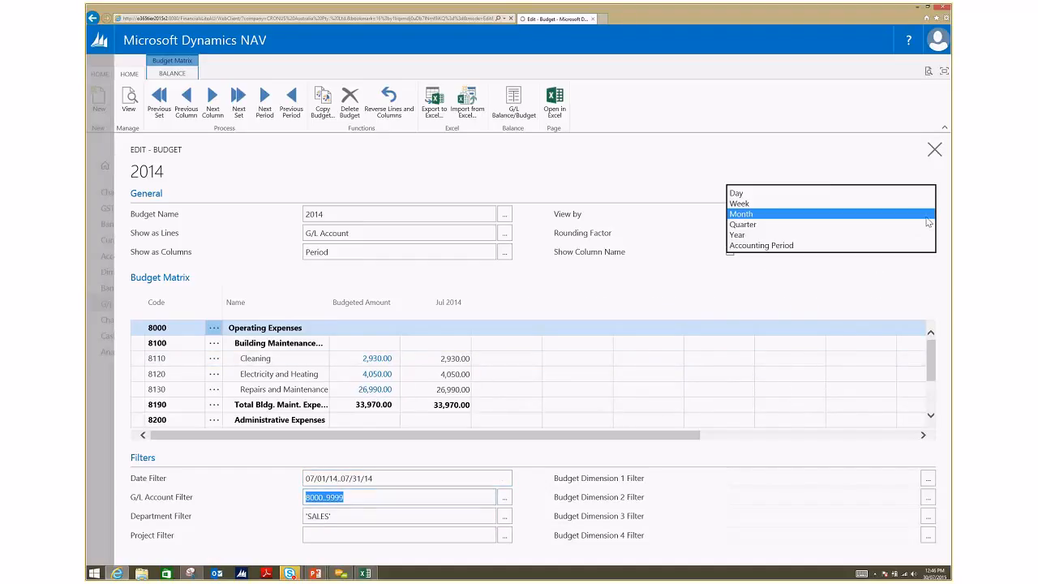
click(827, 193)
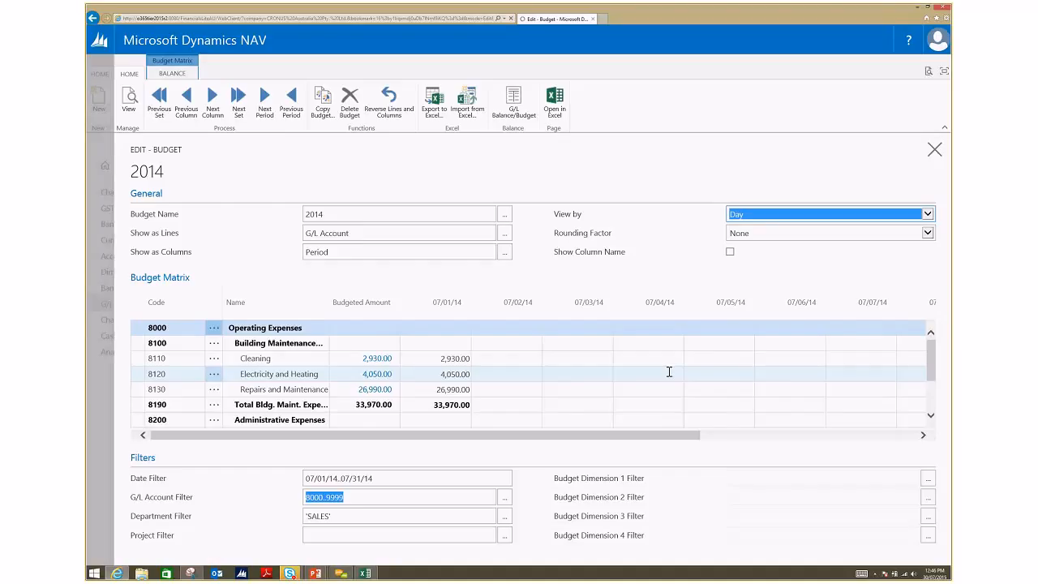
click(506, 359)
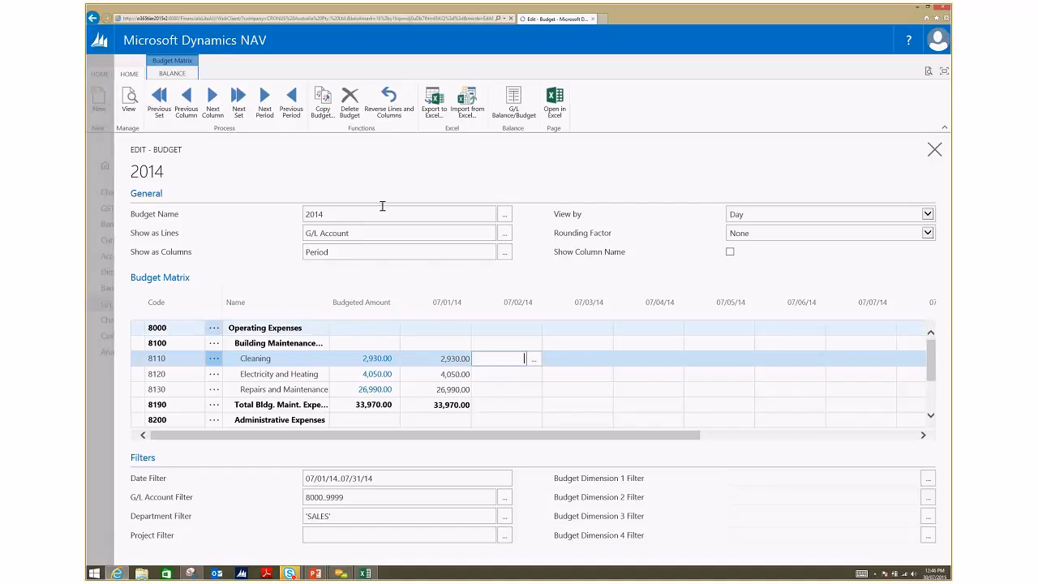
Step: Examine the Copy G/L Budget options, including the Date Compression choices, and close the dialog without copying
click(319, 111)
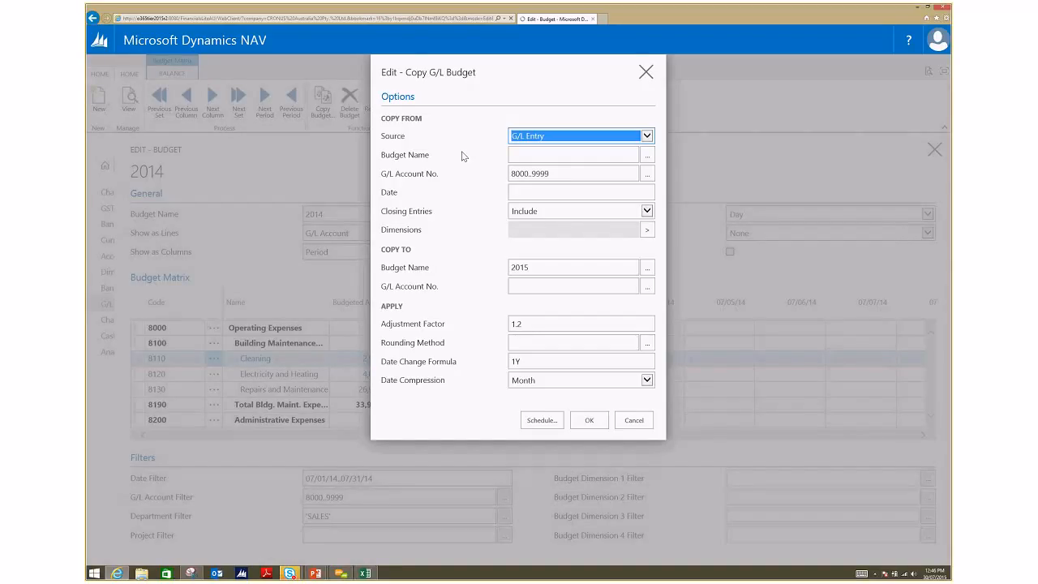
click(647, 379)
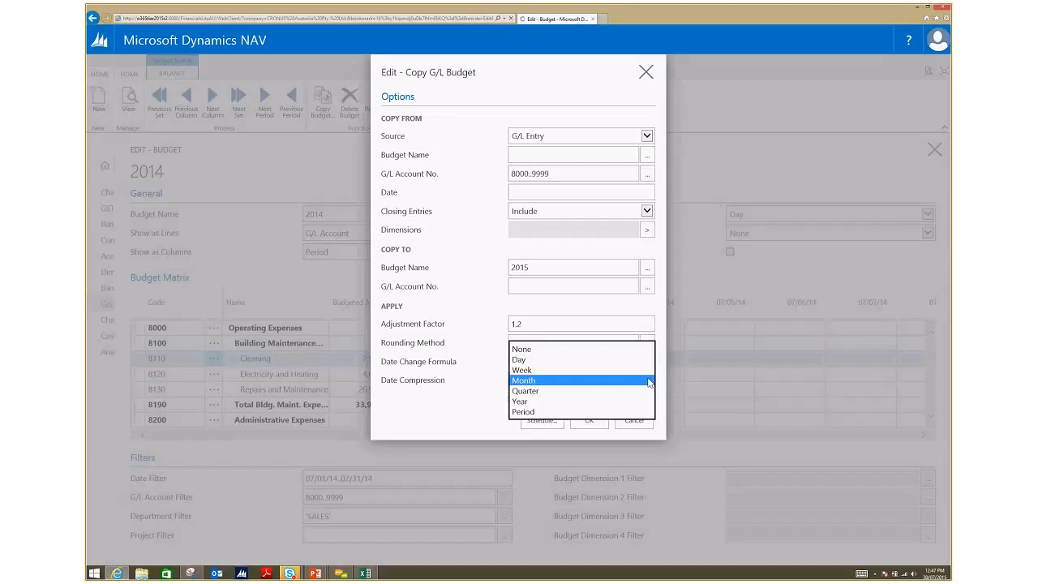
click(646, 73)
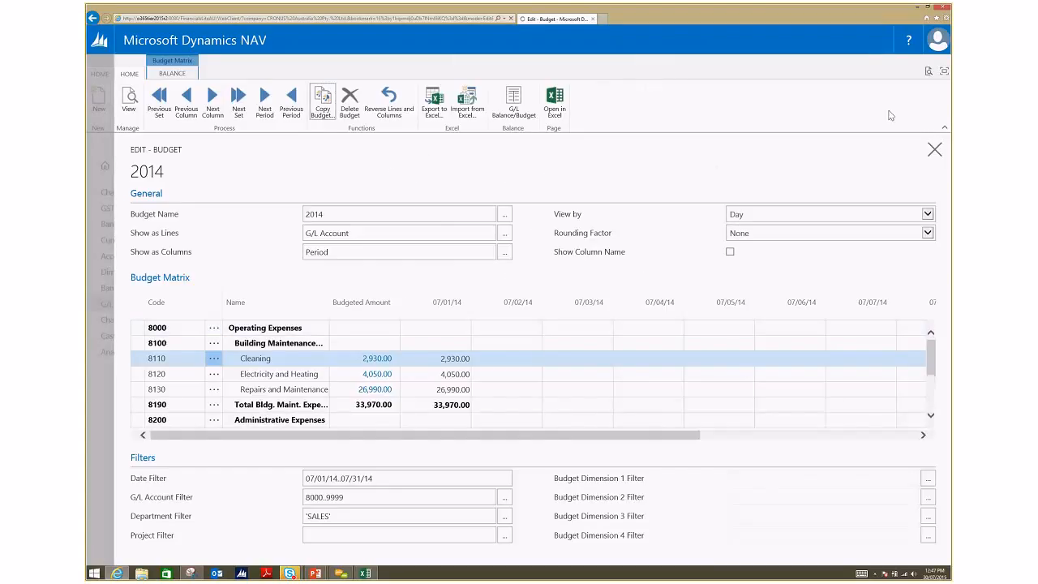
Step: Read through the help page for the Budget window and return to the 2014 budget
click(910, 41)
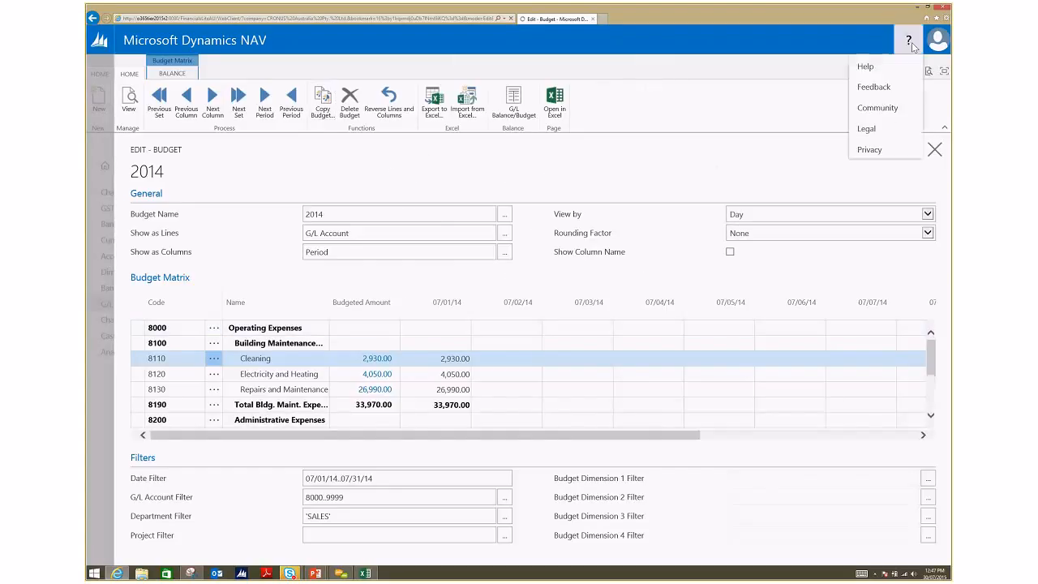
click(865, 66)
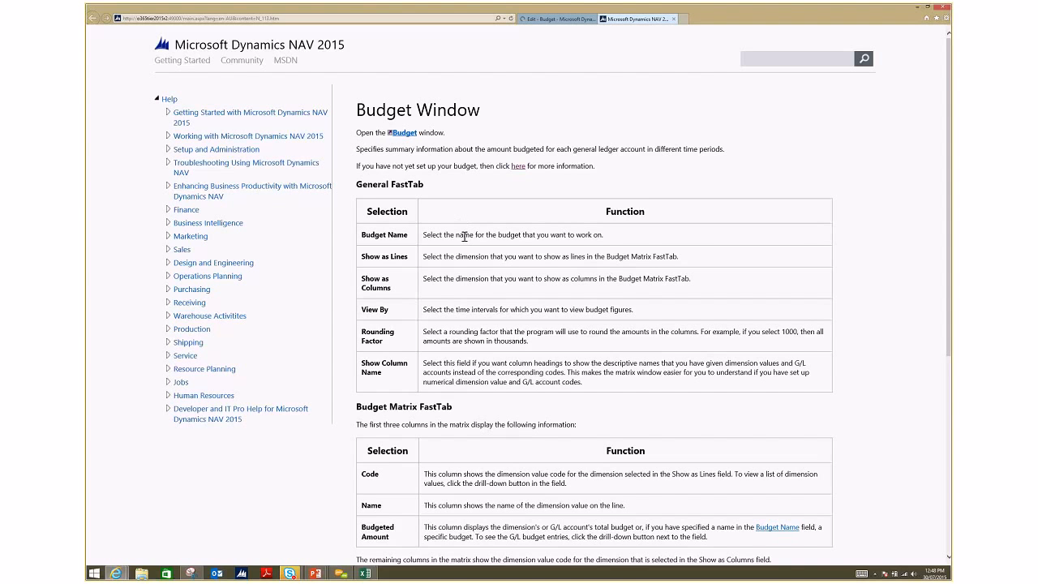
scroll(464, 235, down, 5)
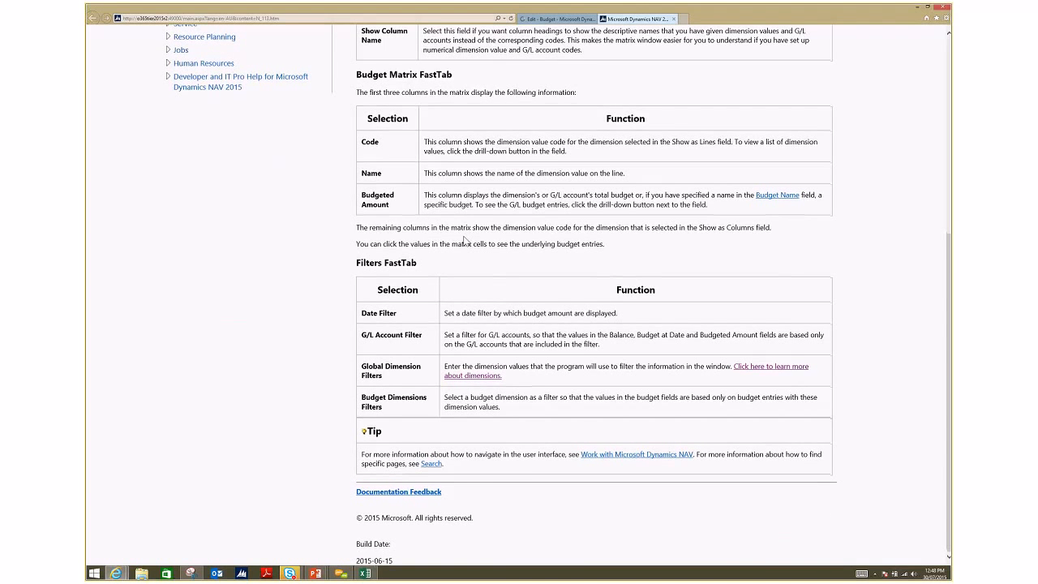
scroll(465, 237, up, 5)
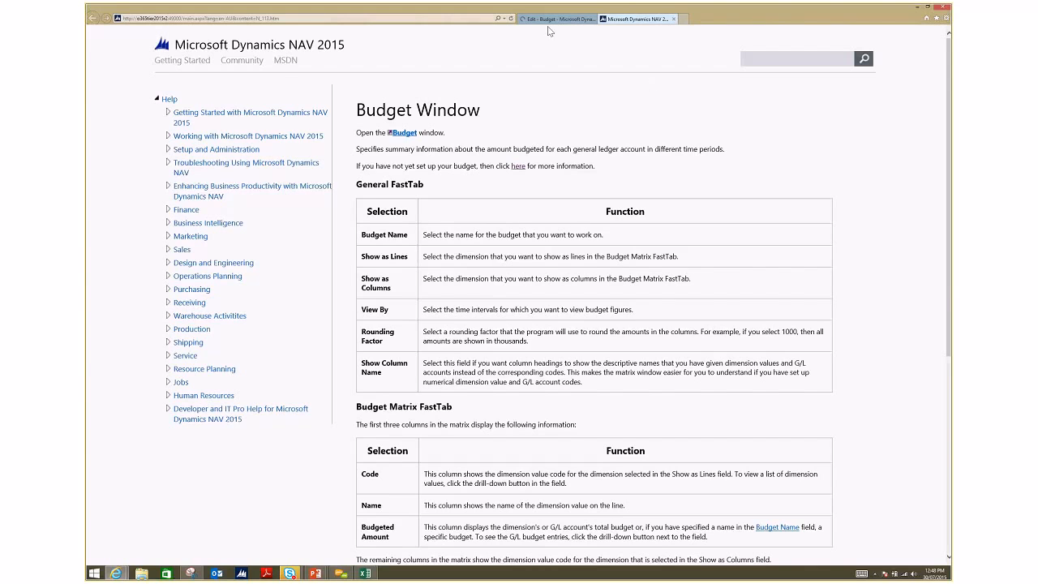
click(679, 50)
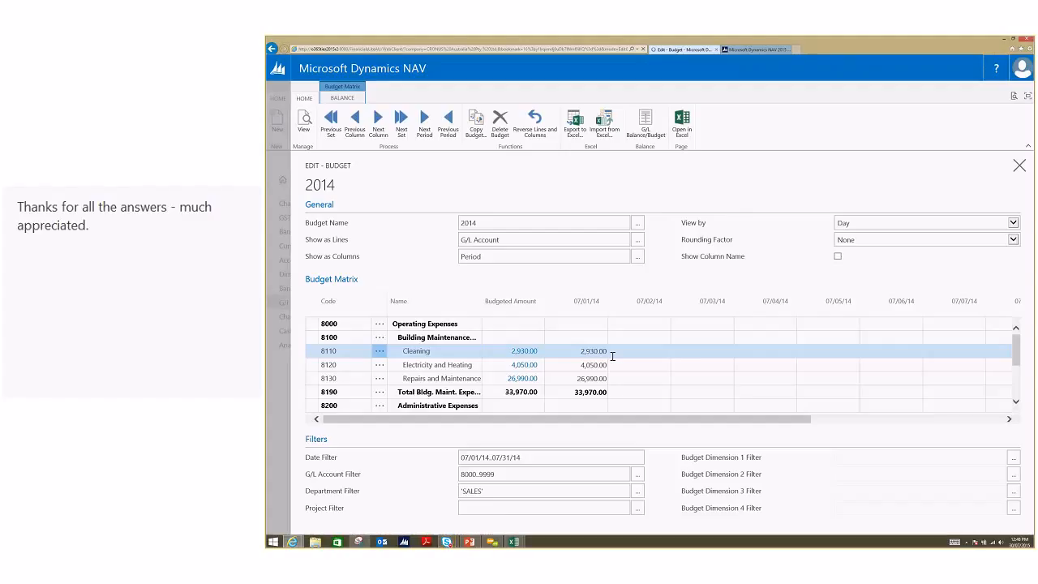
Step: Leave the 2014 budget and return from the G/L Budgets list to the Home role centre
click(282, 386)
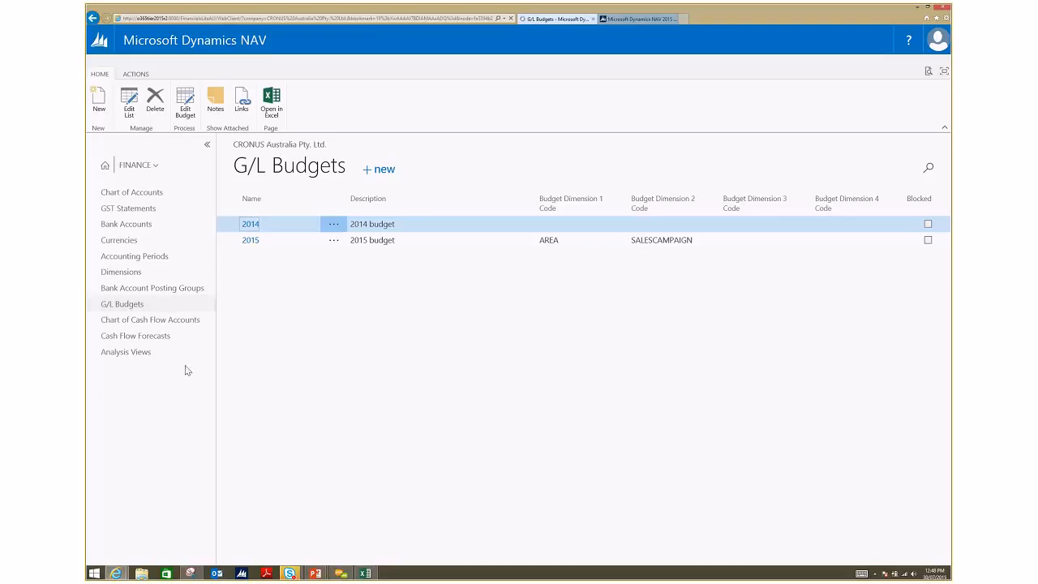
click(148, 167)
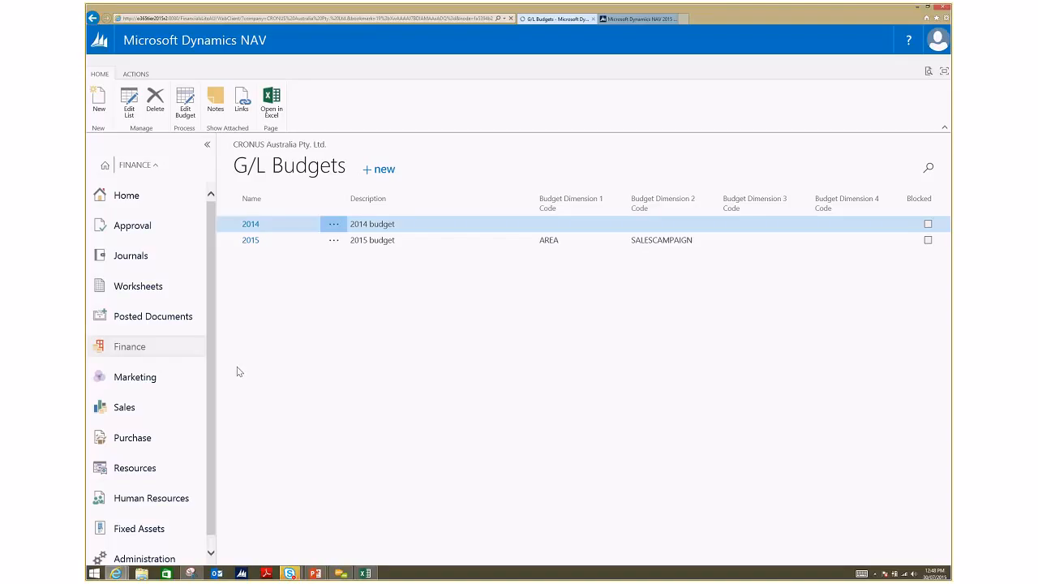
click(159, 201)
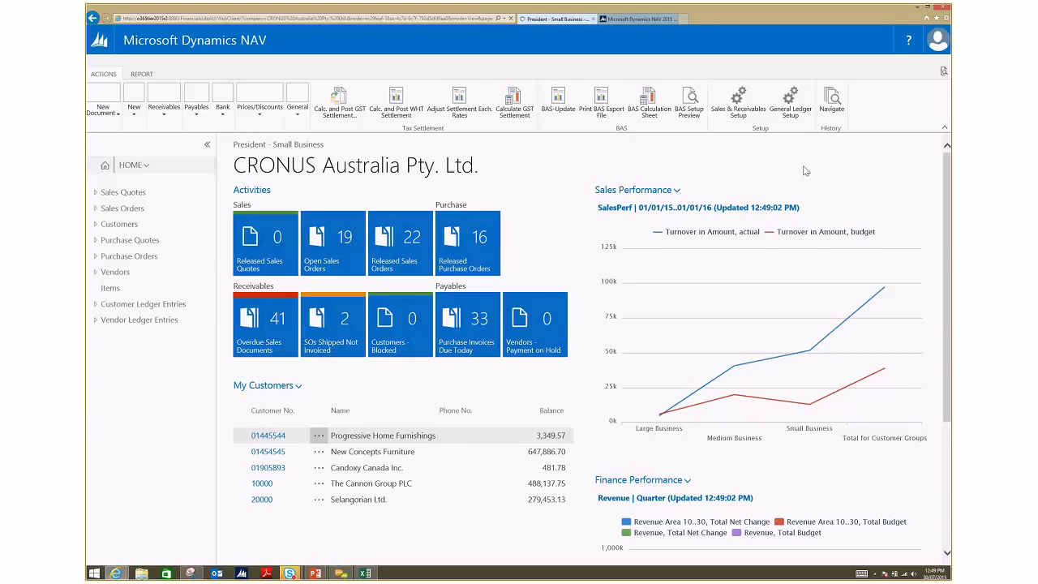
Step: Open the General Ledger Setup and review its settings down to the Additional Reporting Currency field in the Reporting section
click(791, 110)
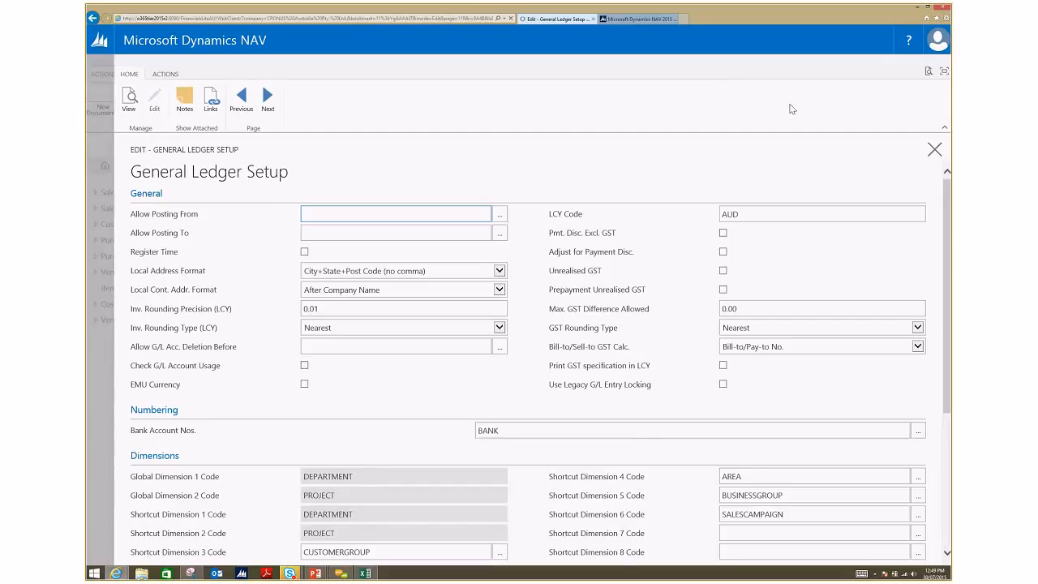
click(529, 264)
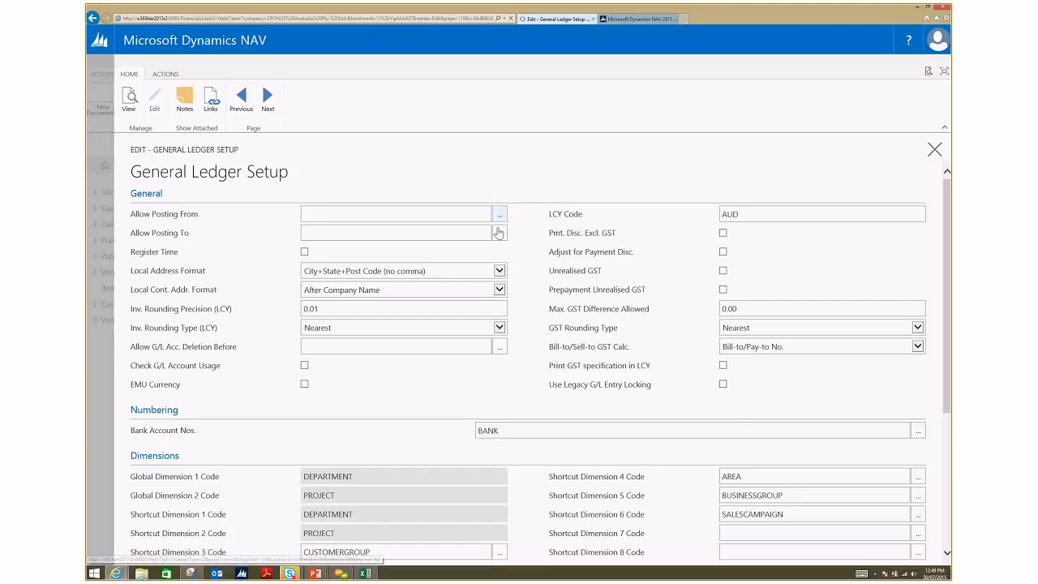
scroll(569, 252, down, 1)
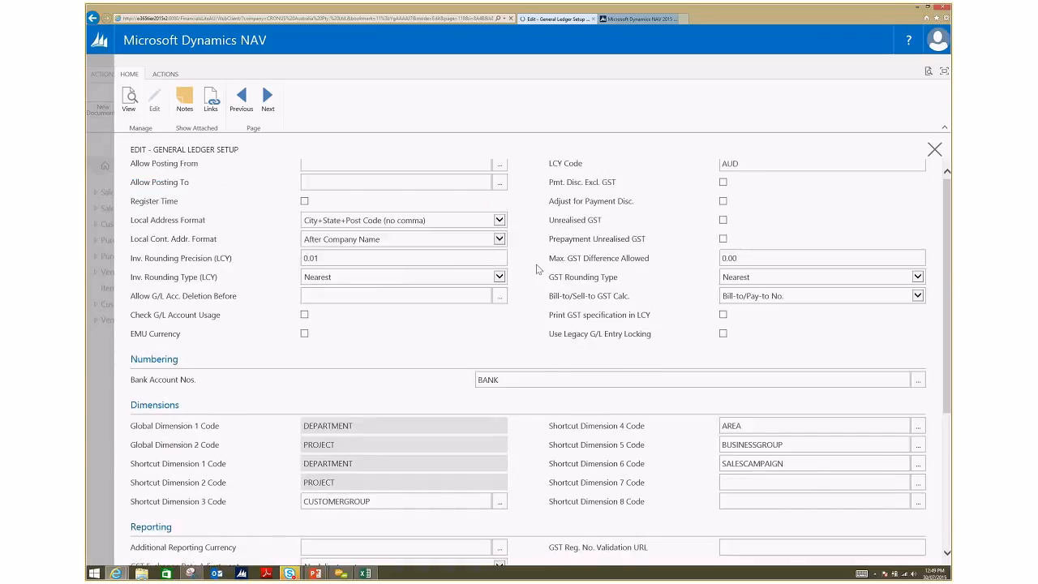
scroll(372, 228, down, 3)
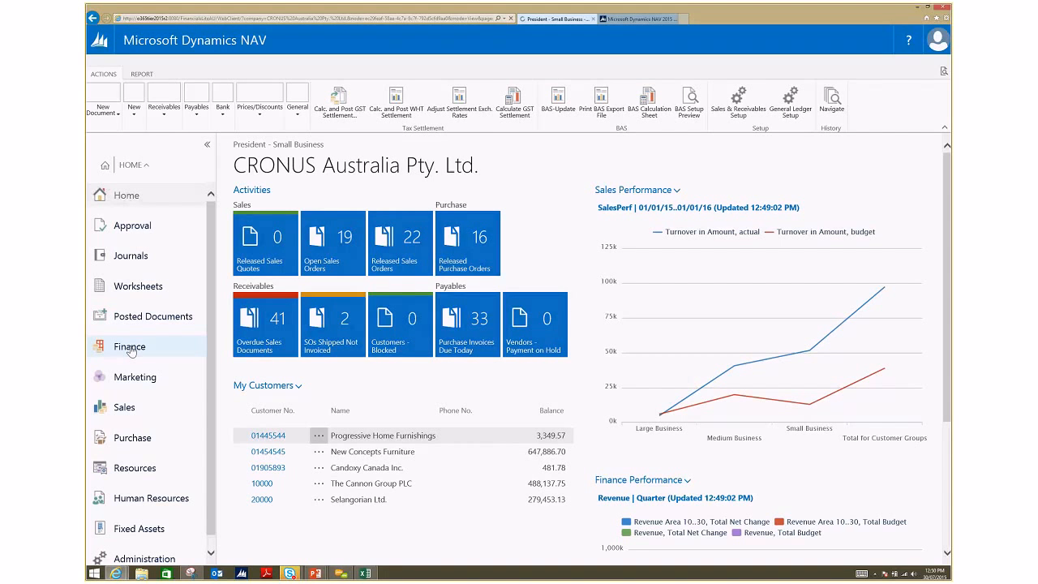
Step: Open the Finance Chart of Accounts and examine its available reports and the Additional-Currency Balance columns
click(130, 347)
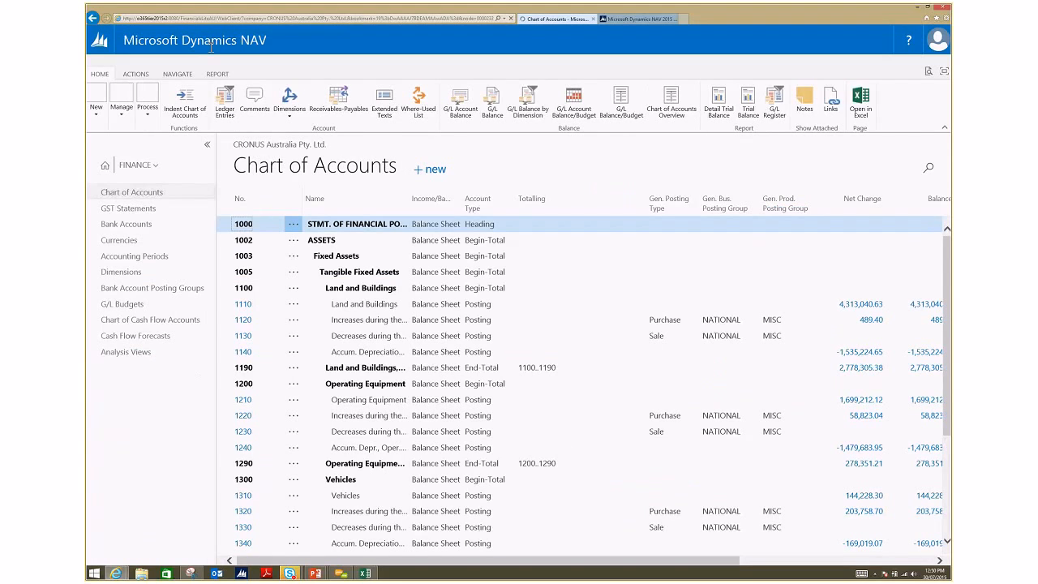
click(210, 77)
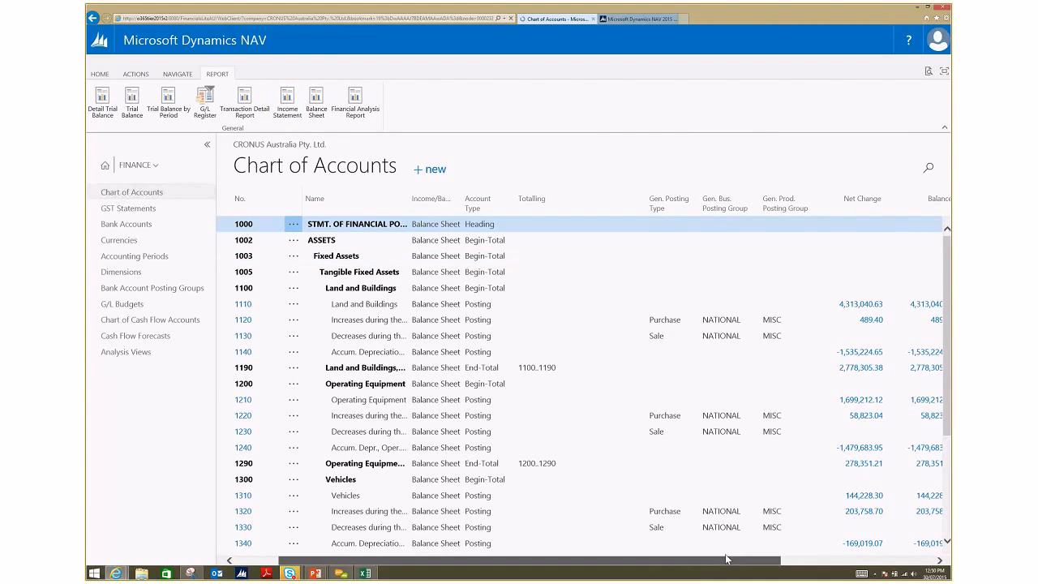
drag(684, 565, 843, 568)
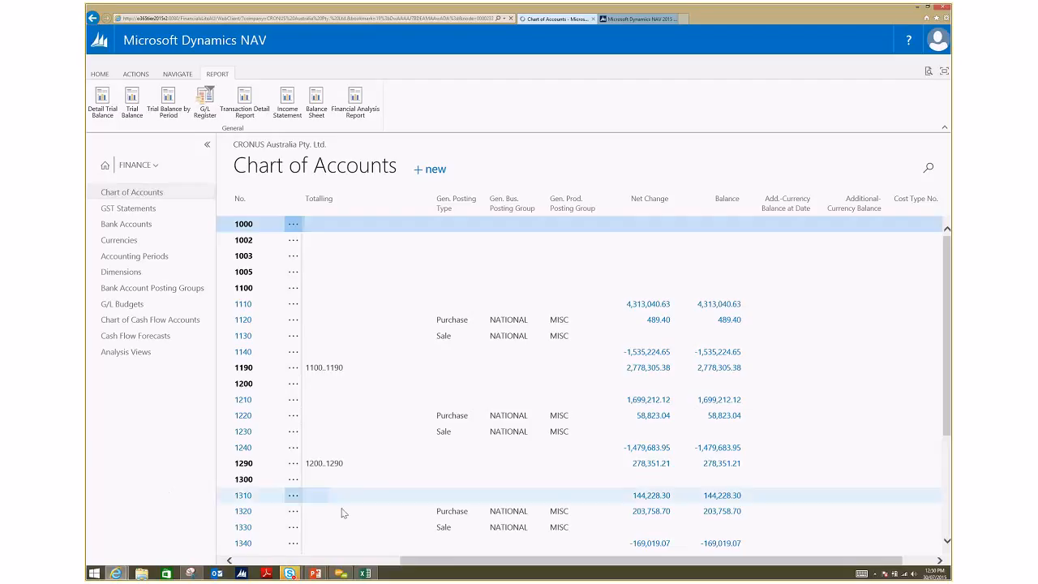
click(228, 560)
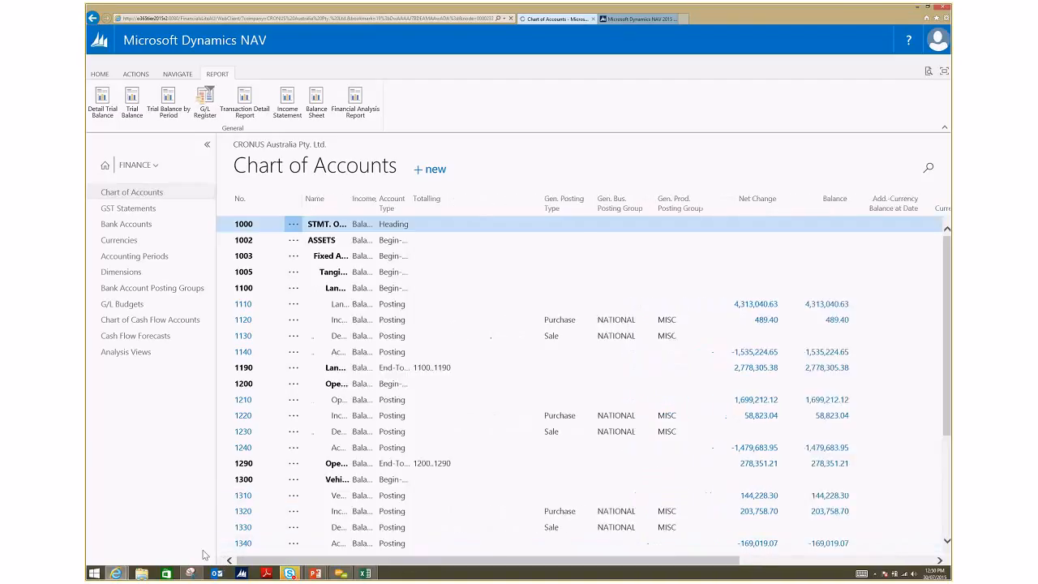